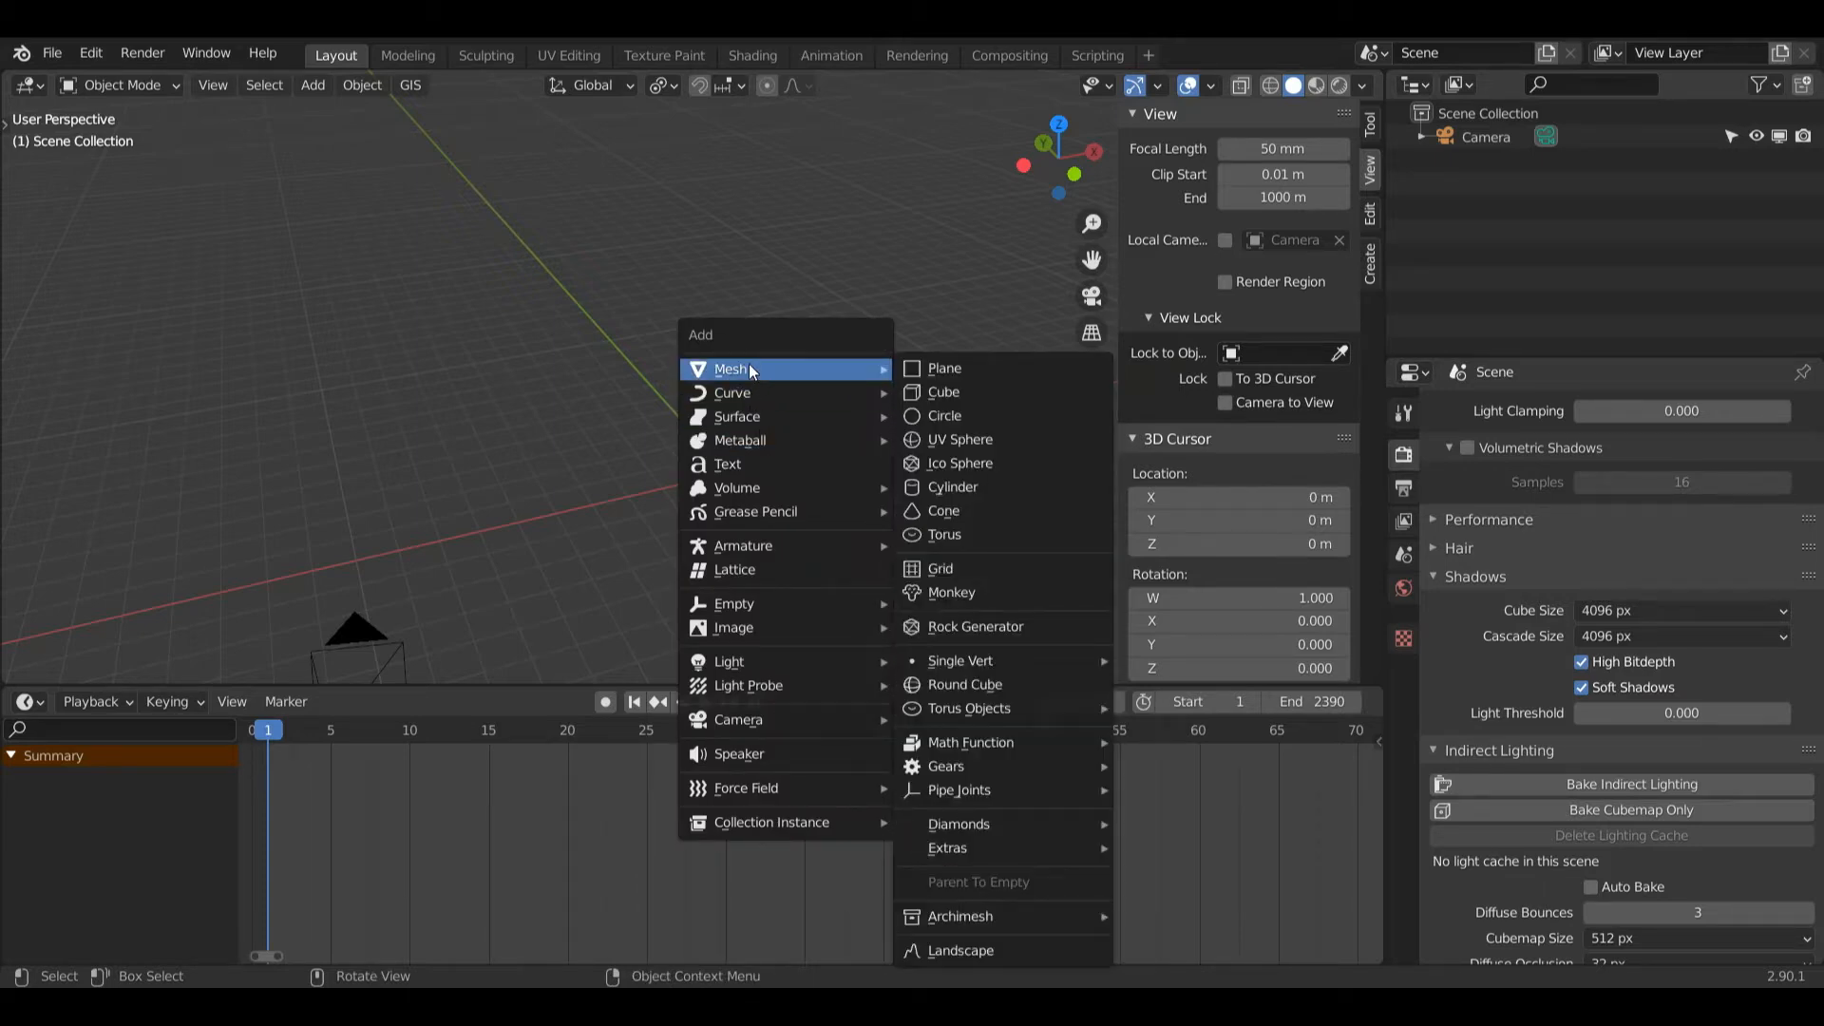
- Add a cylinder mesh and move it up 1 m along Z
left_click(943, 487)
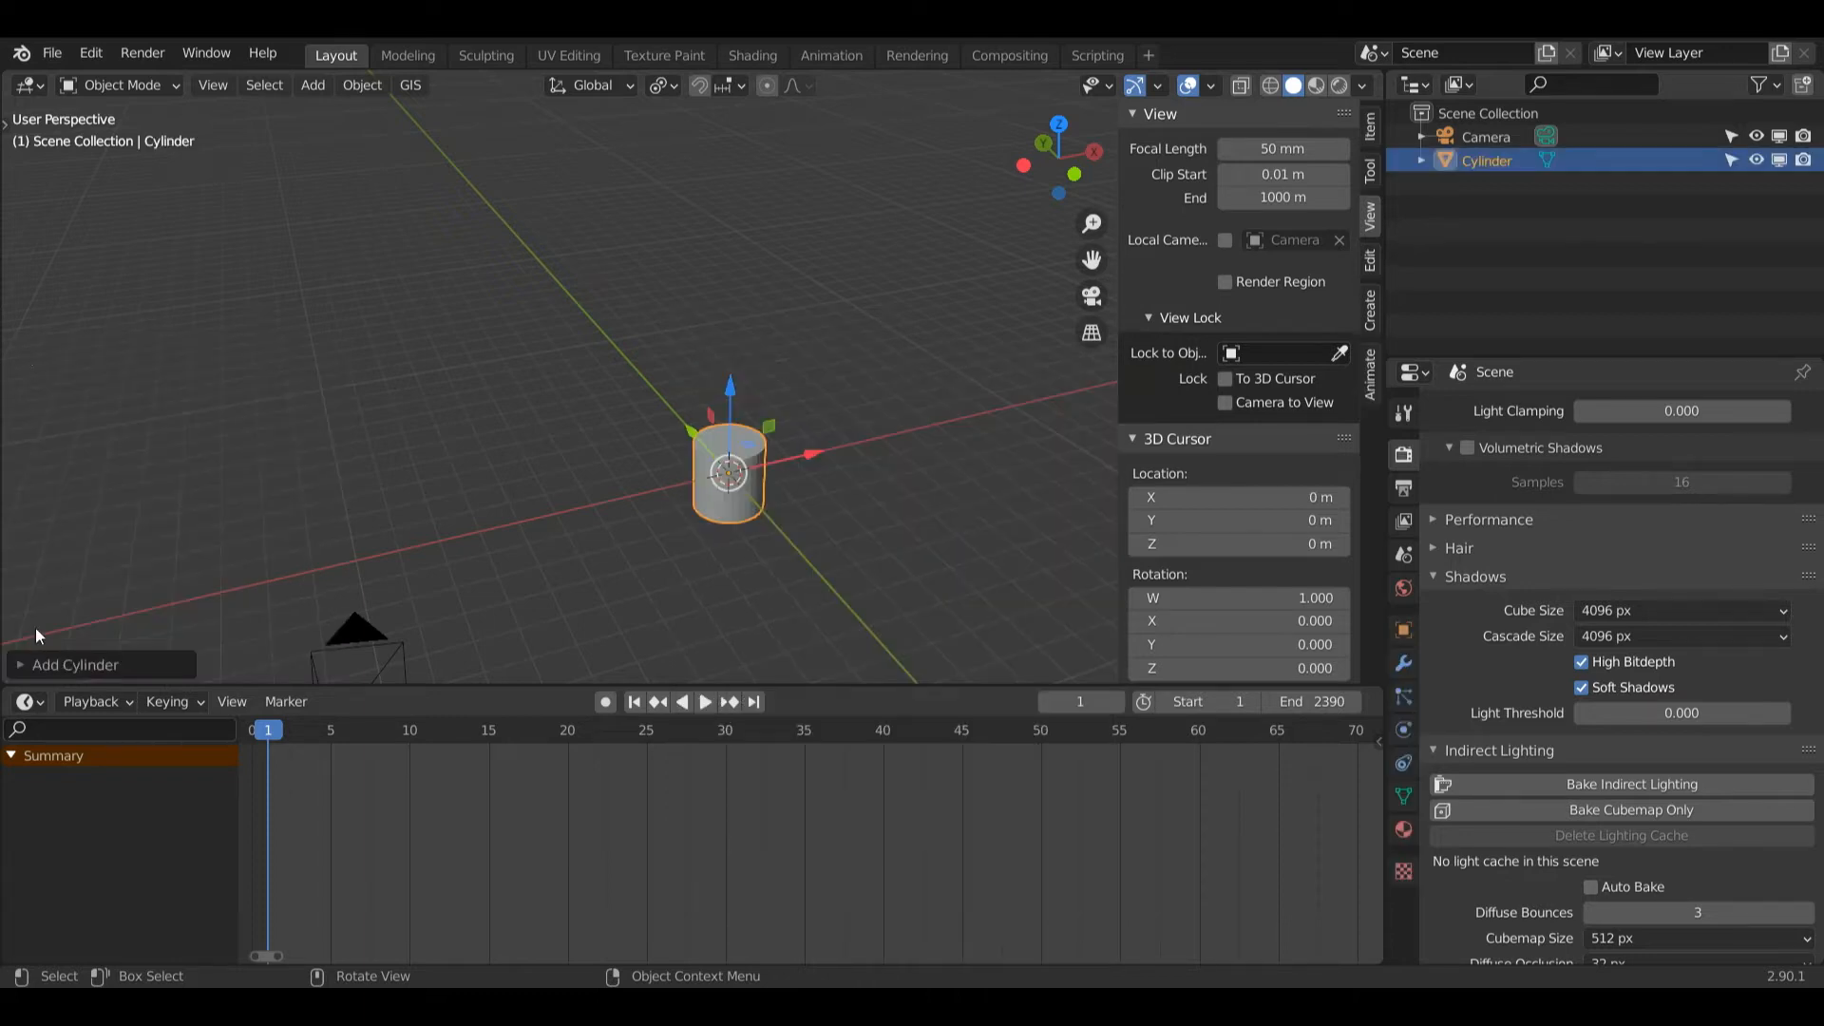
left_click(23, 670)
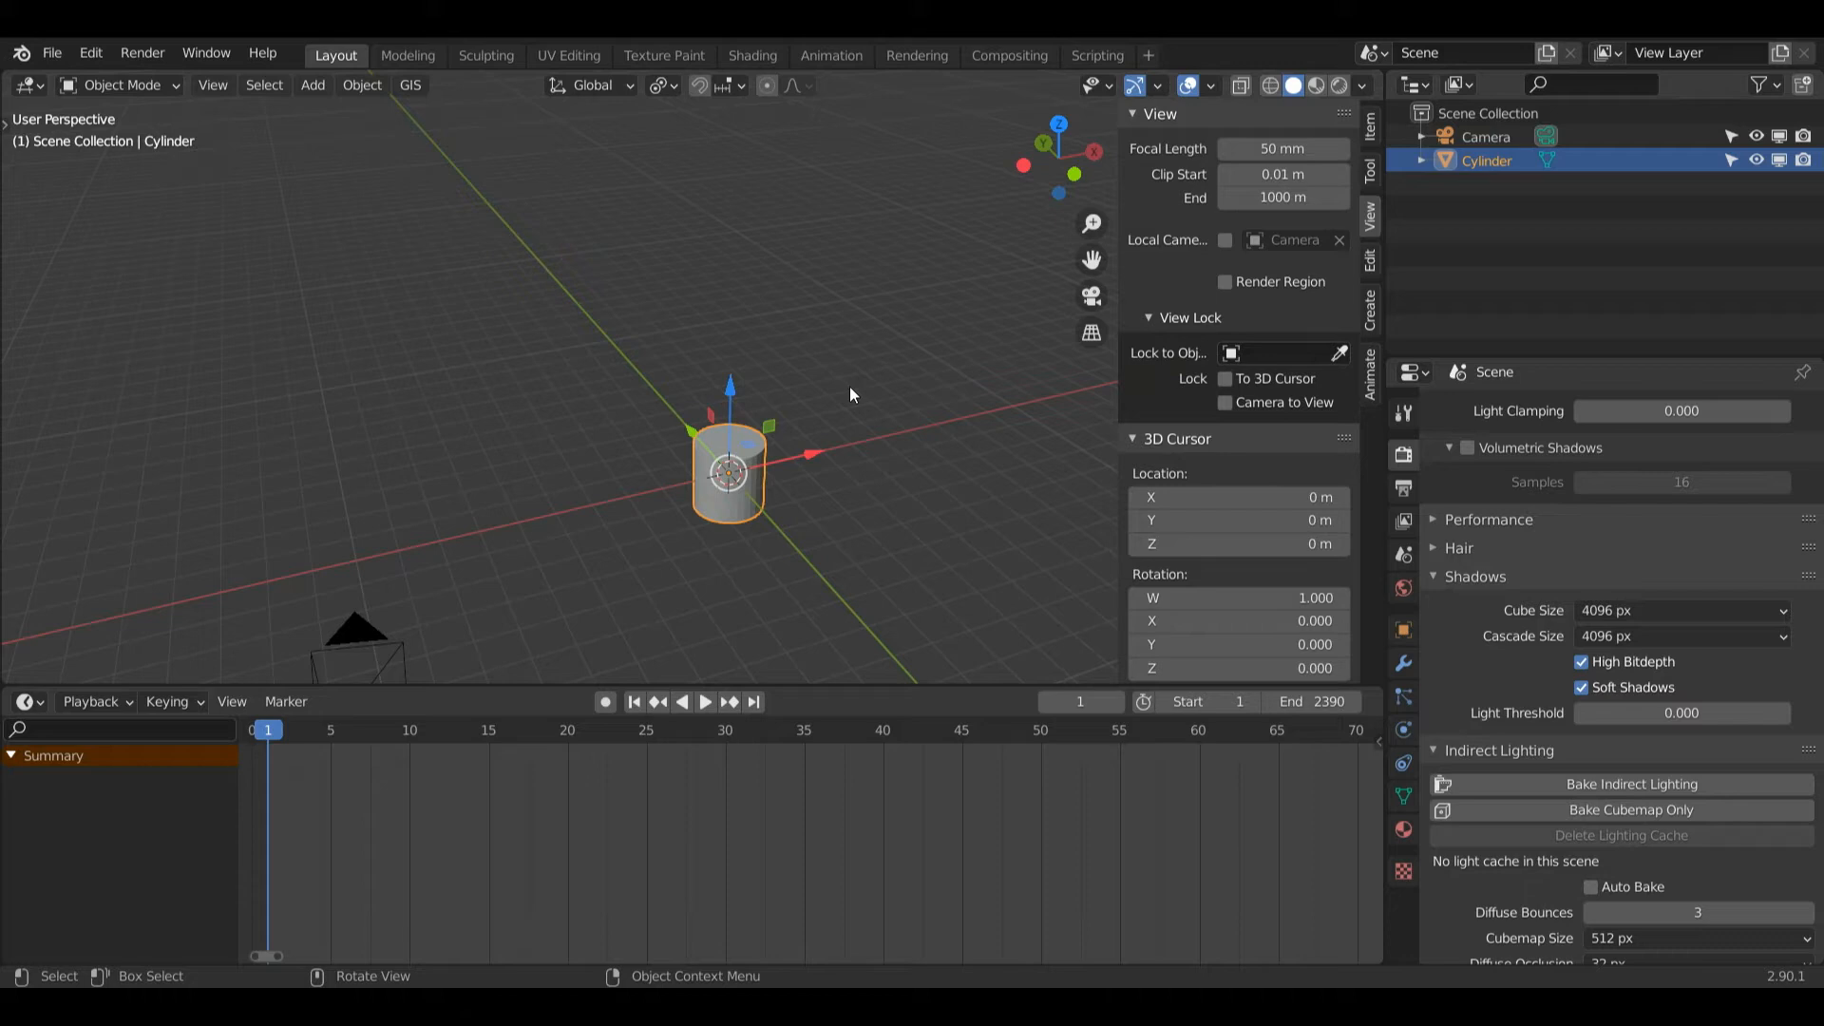
key("g")
key("z")
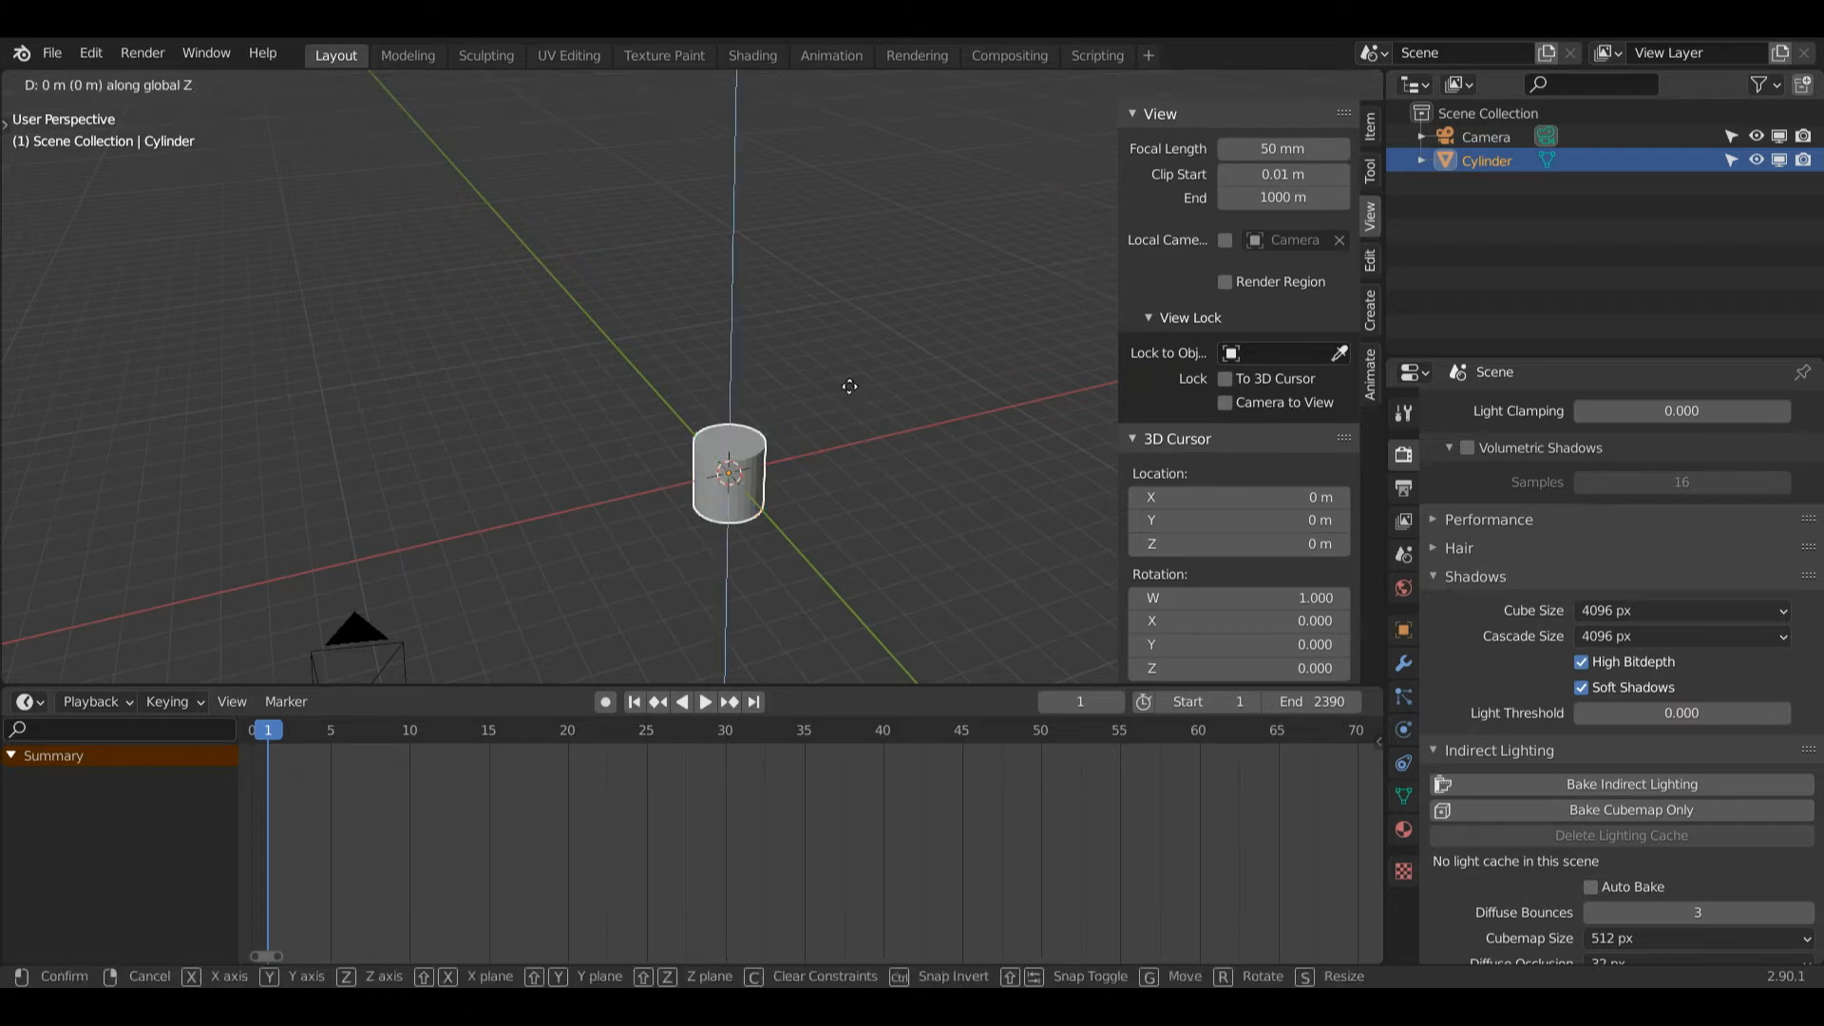
type("1")
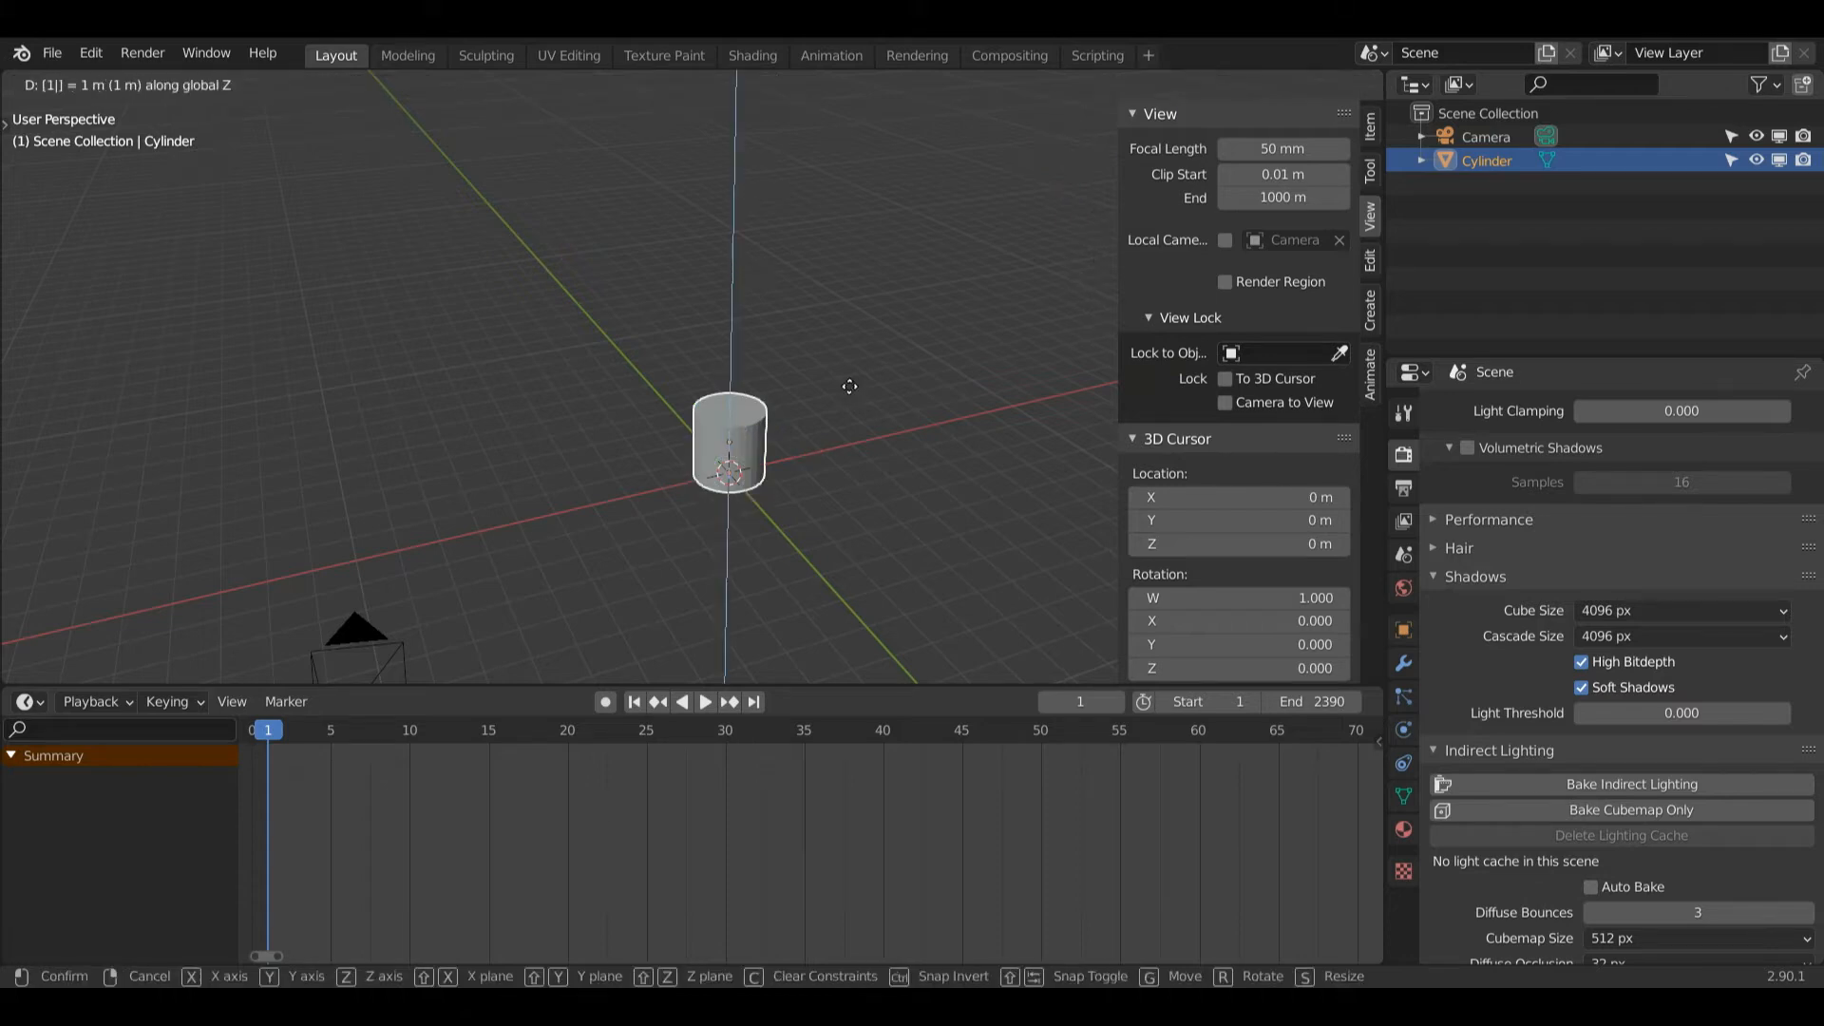
key("Return")
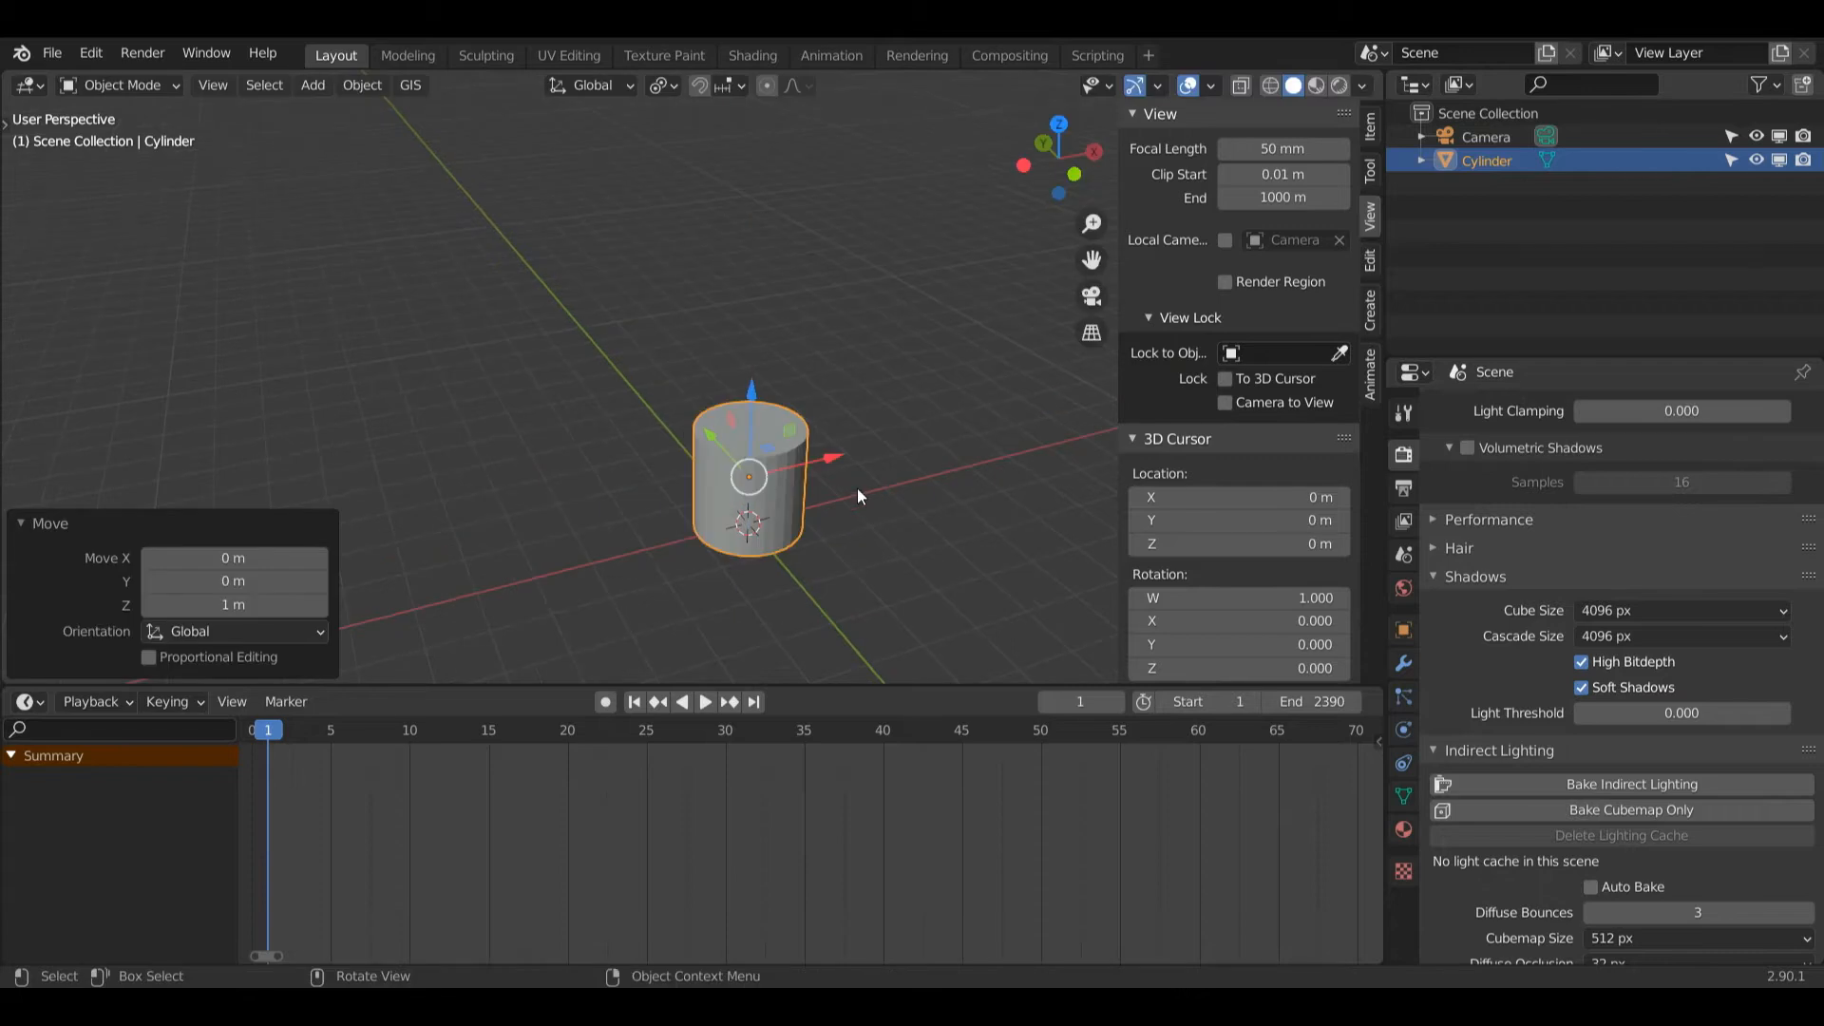
- Stretch the cylinder along Z by a factor of about 2.13 and raise it until its base rests on the grid floor
key("s")
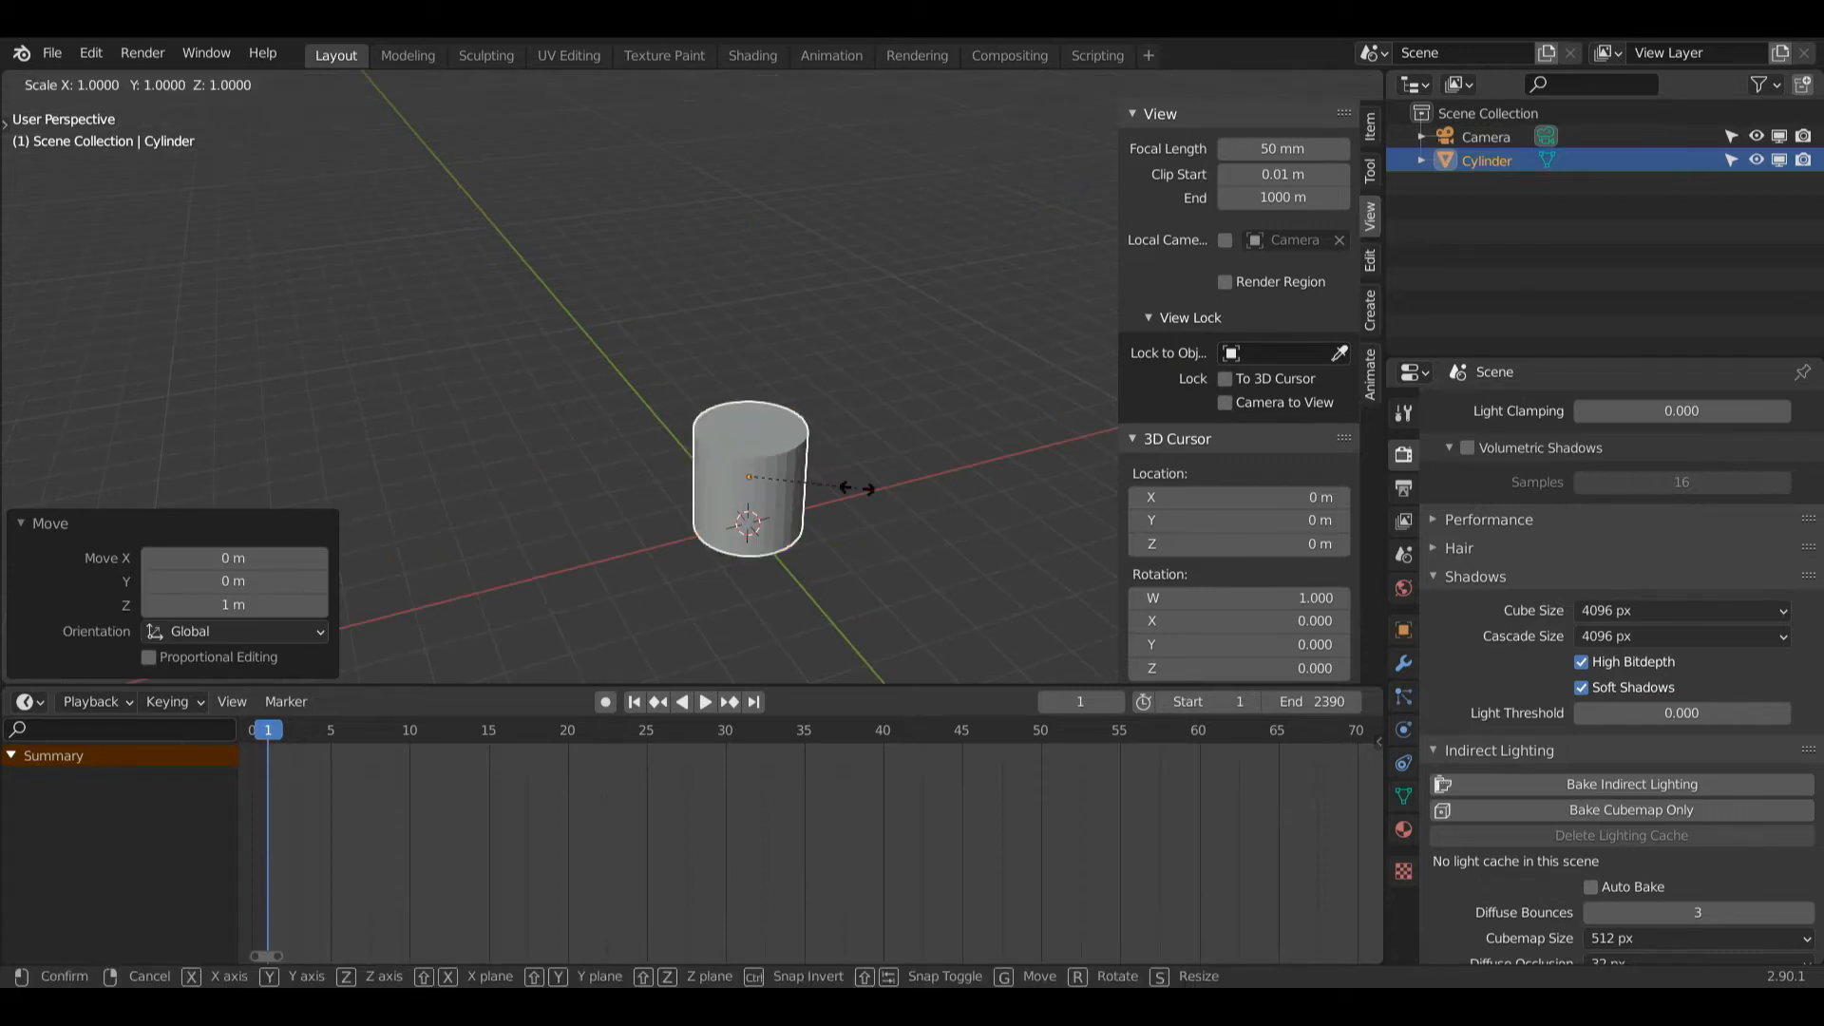
key("z")
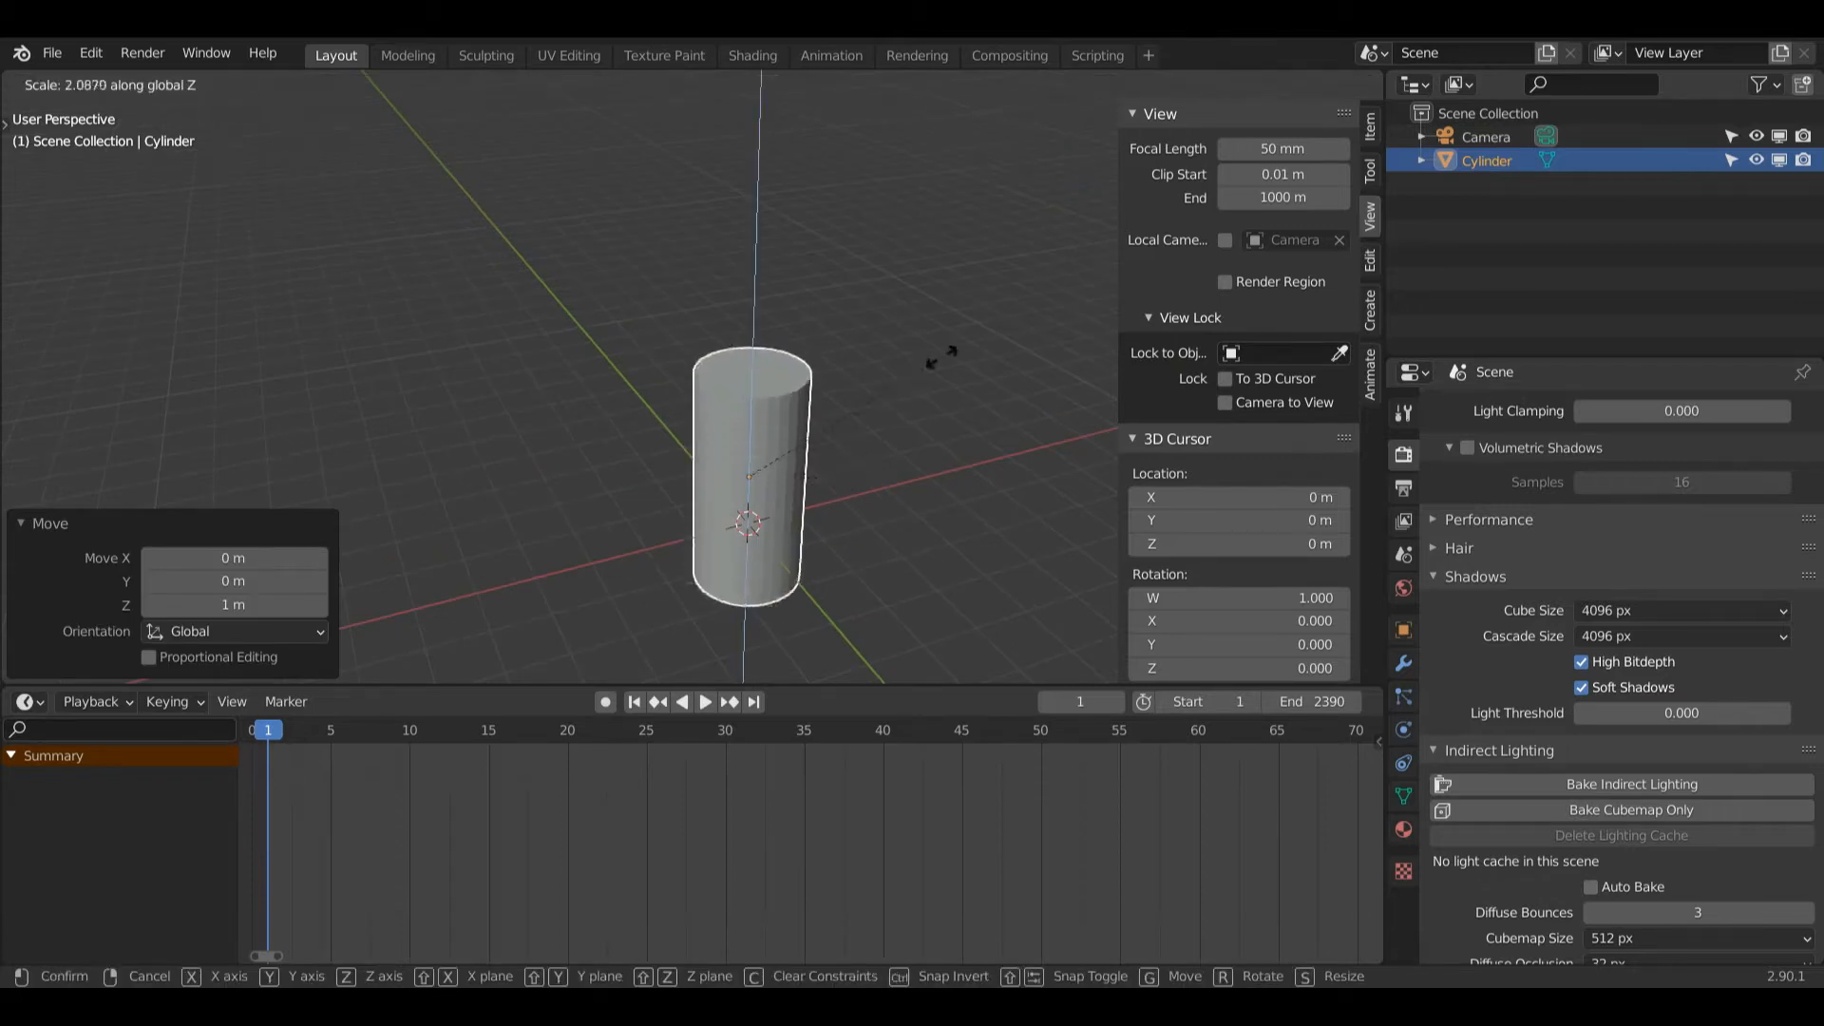
left_click(948, 350)
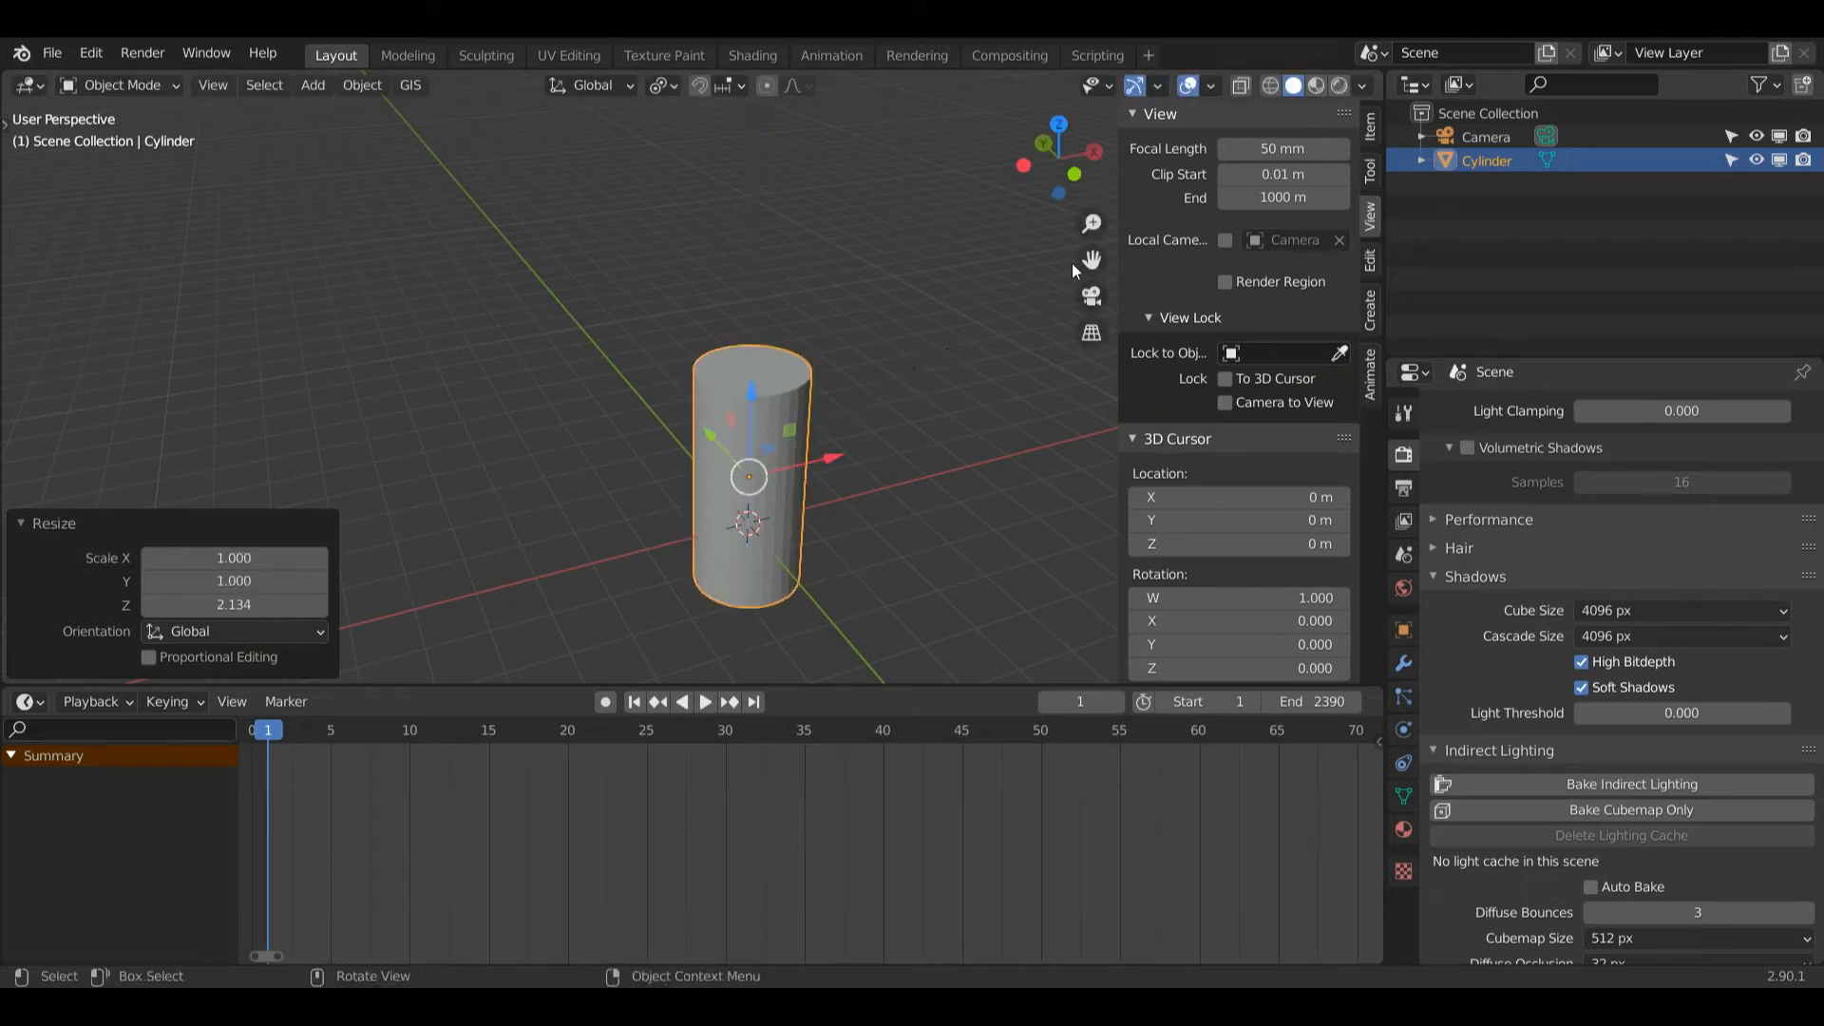
middle_click_drag(1052, 285, 879, 398)
key("g")
key("z")
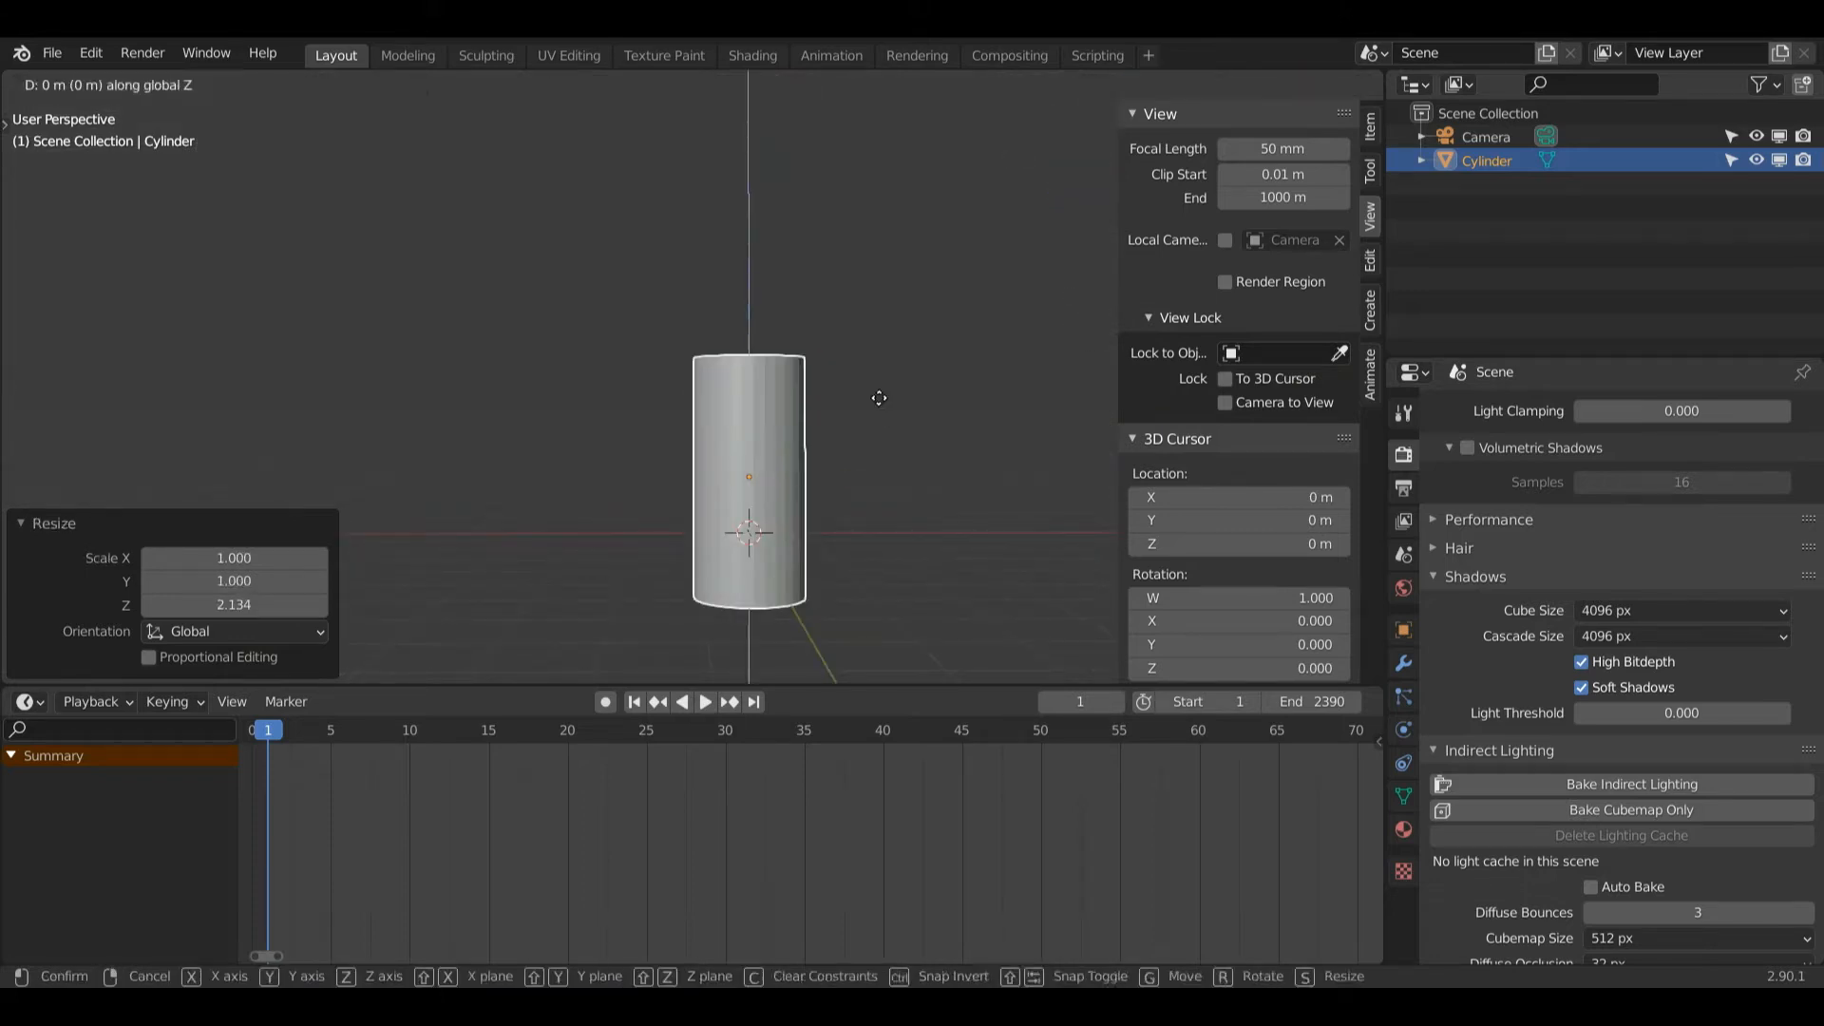
left_click(888, 330)
- Shade the cylinder smooth and enable Auto Smooth for its normals at 30°
mouse_move(889, 330)
middle_mouse_down()
mouse_move(926, 320)
mouse_move(922, 276)
mouse_move(926, 346)
middle_mouse_up()
right_click(926, 319)
left_click(914, 319)
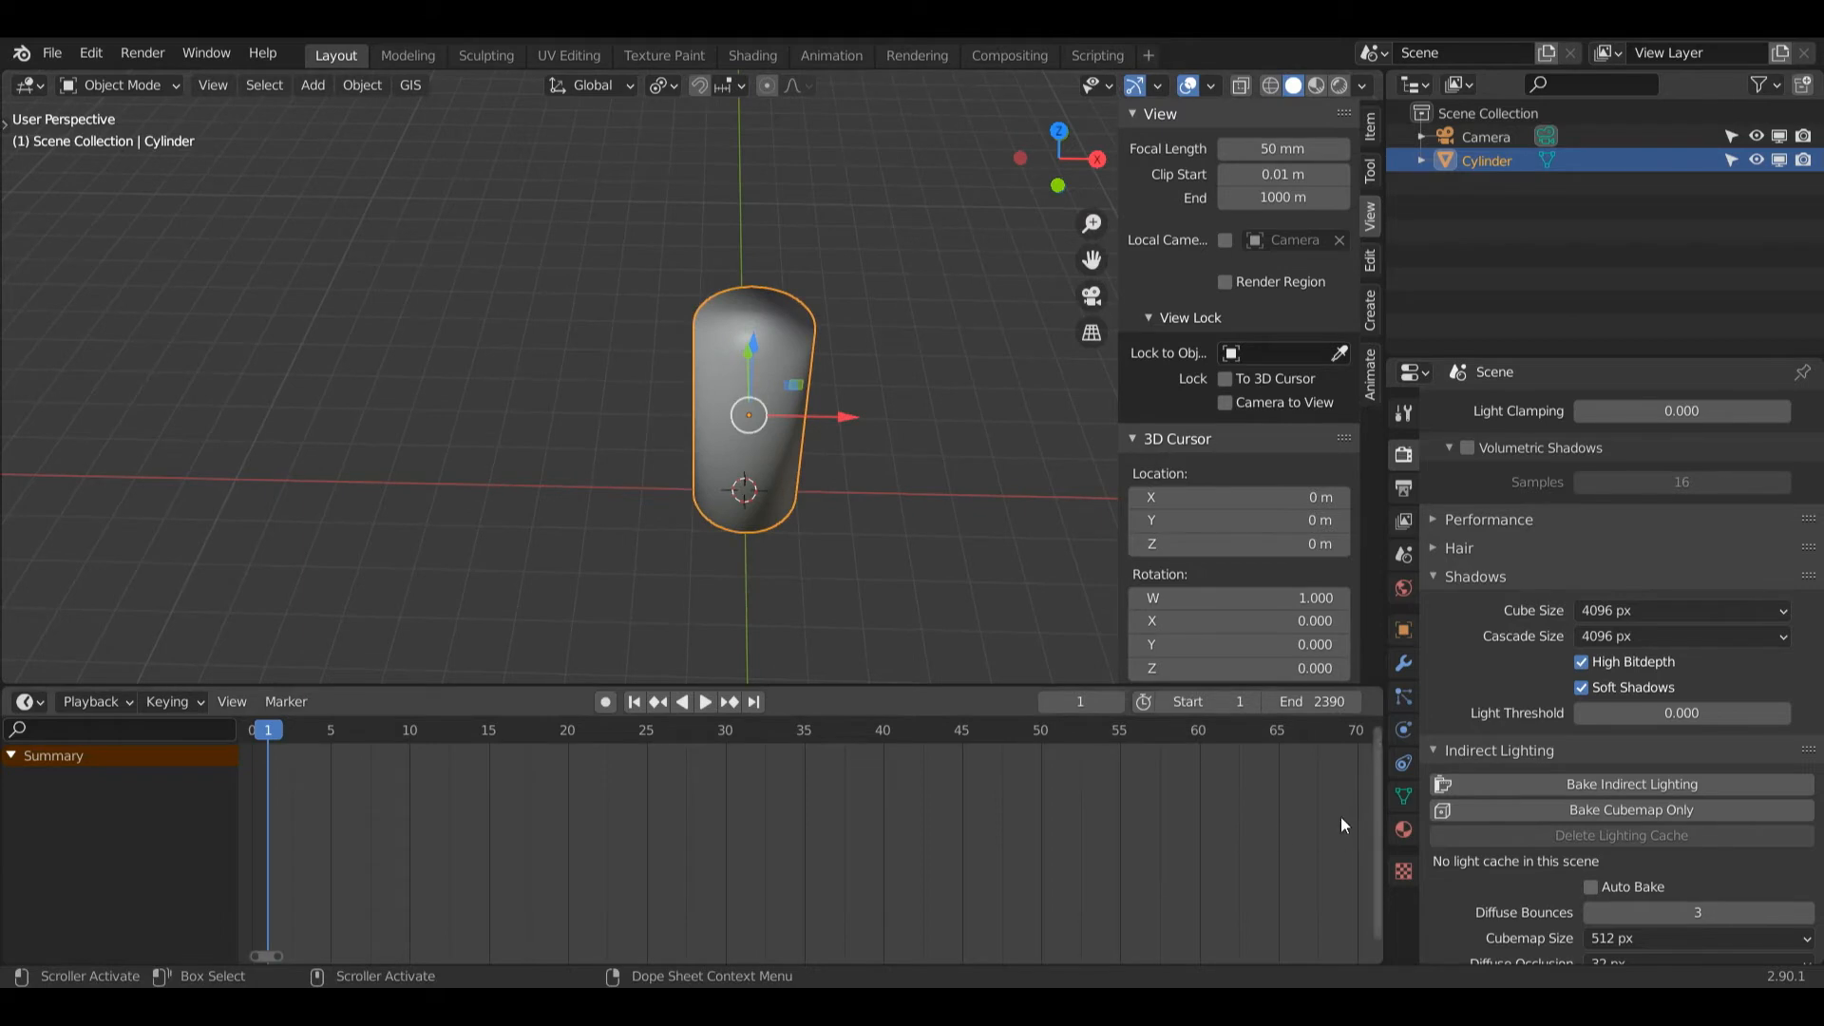
left_click(1404, 796)
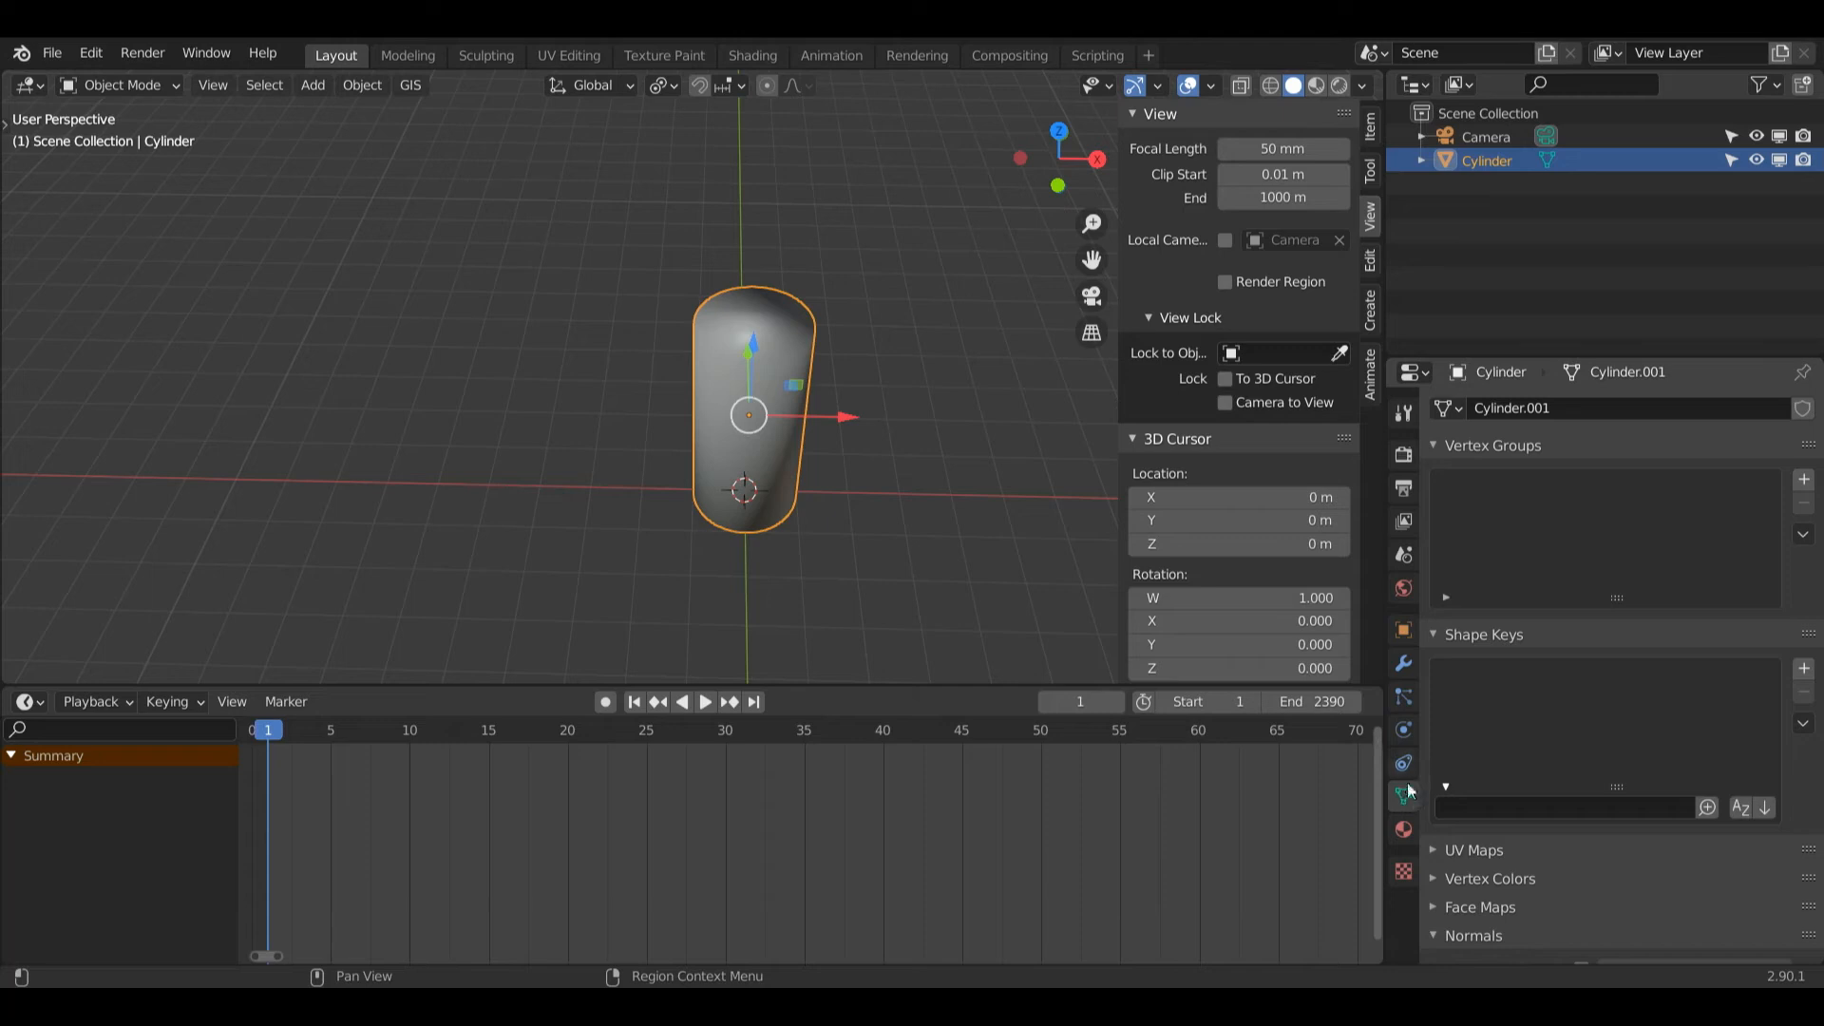
scroll(1460, 777, "down", 4)
scroll(1440, 766, "up", 1)
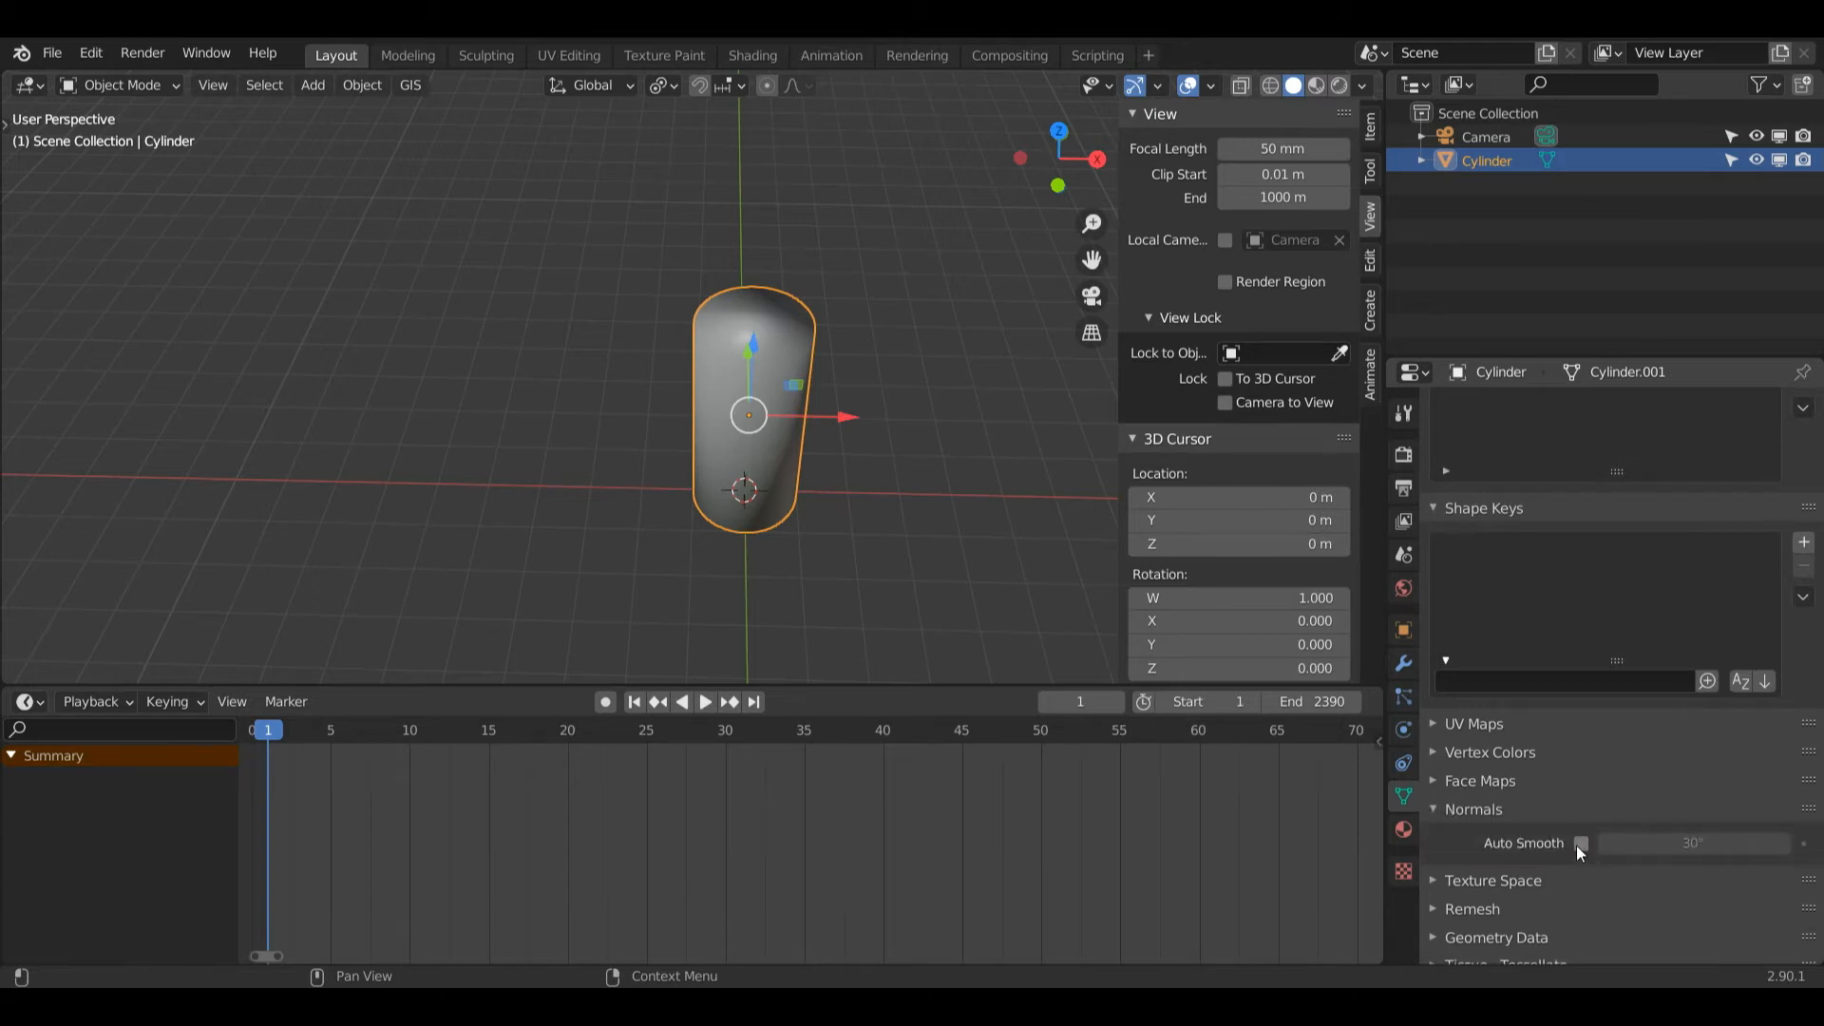
left_click(1577, 845)
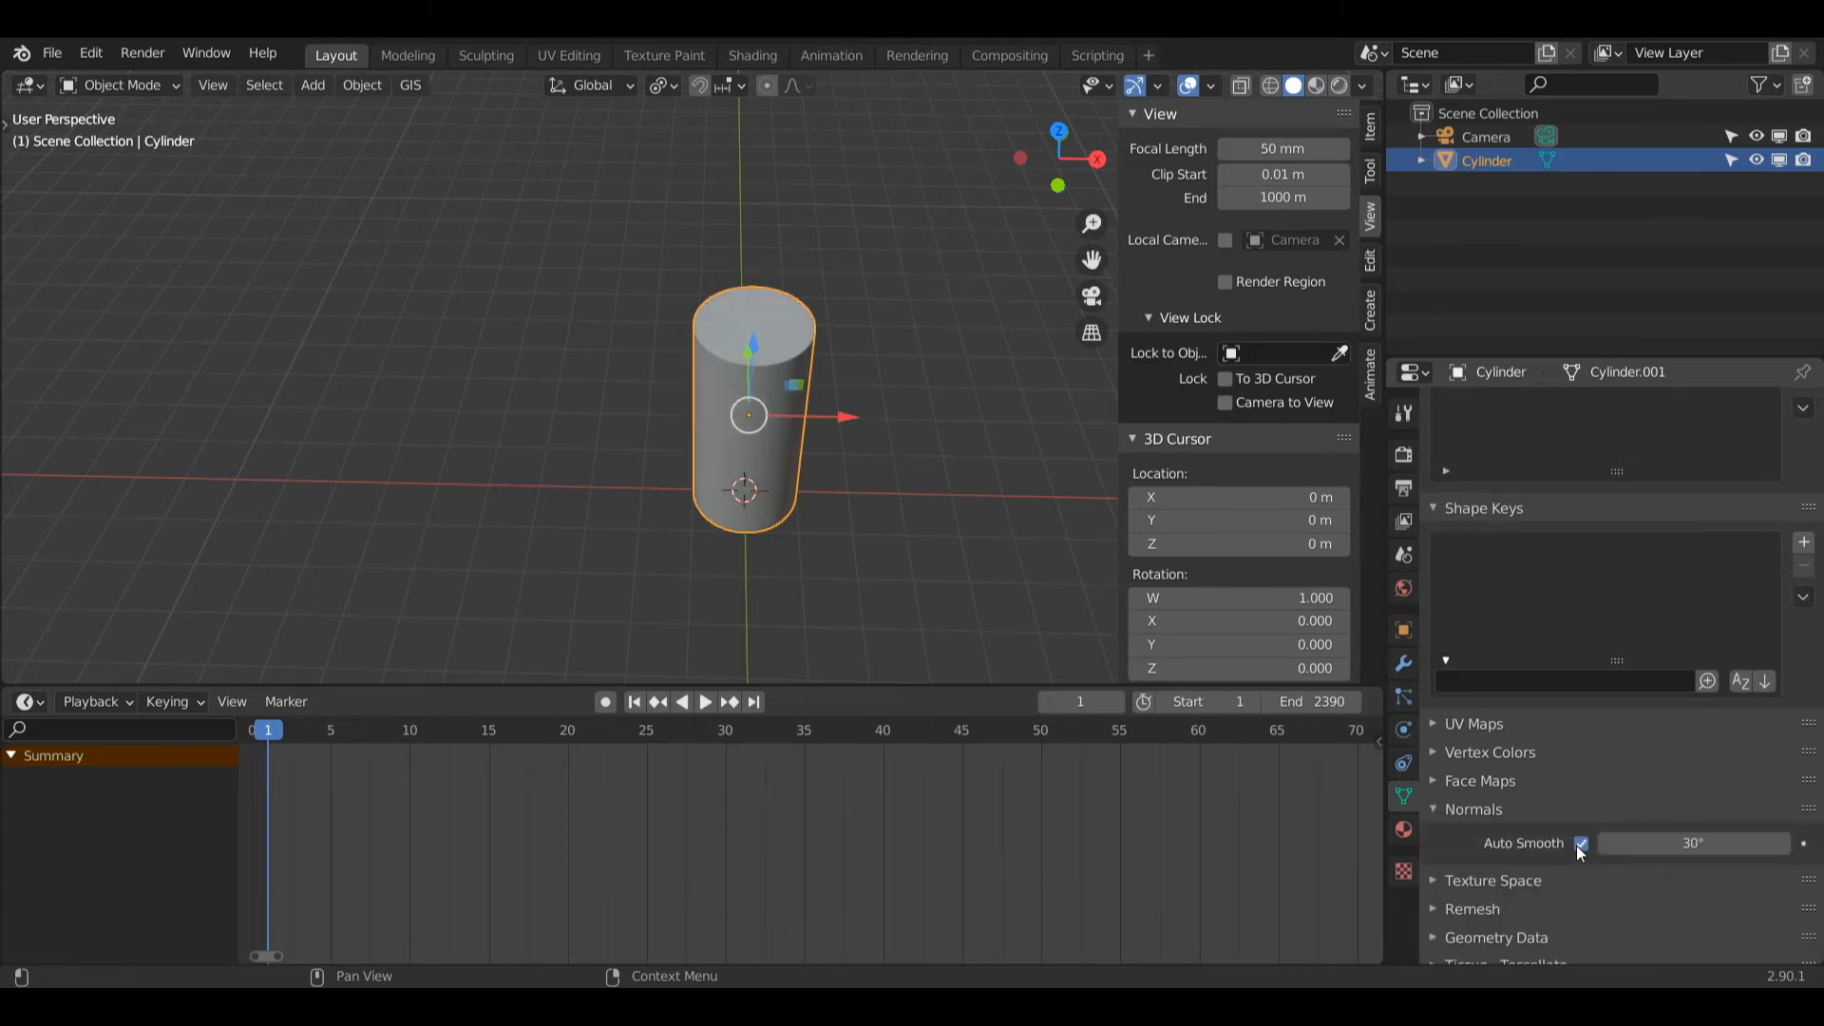
- In Edit Mode, inset the cylinder's top face by about 0.078 m to form a thin rim
left_click_drag(1054, 157, 870, 249)
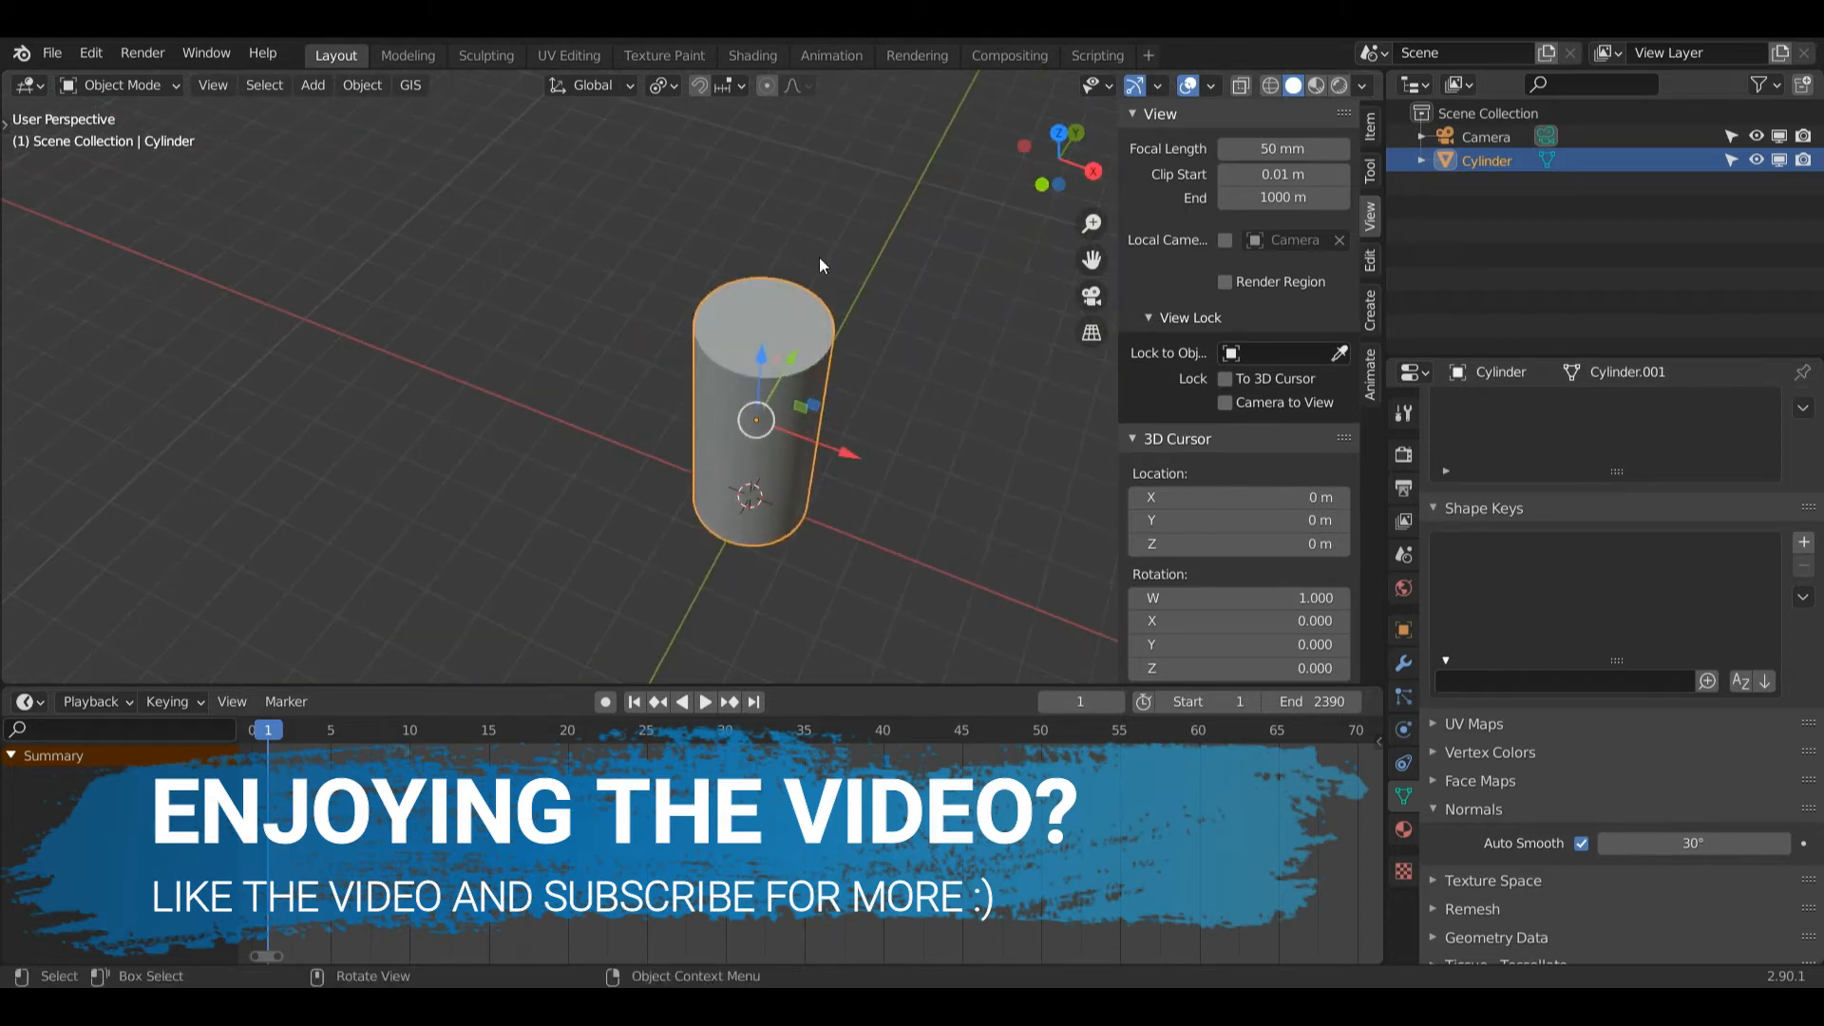
key("ctrl+Tab")
left_click(926, 253)
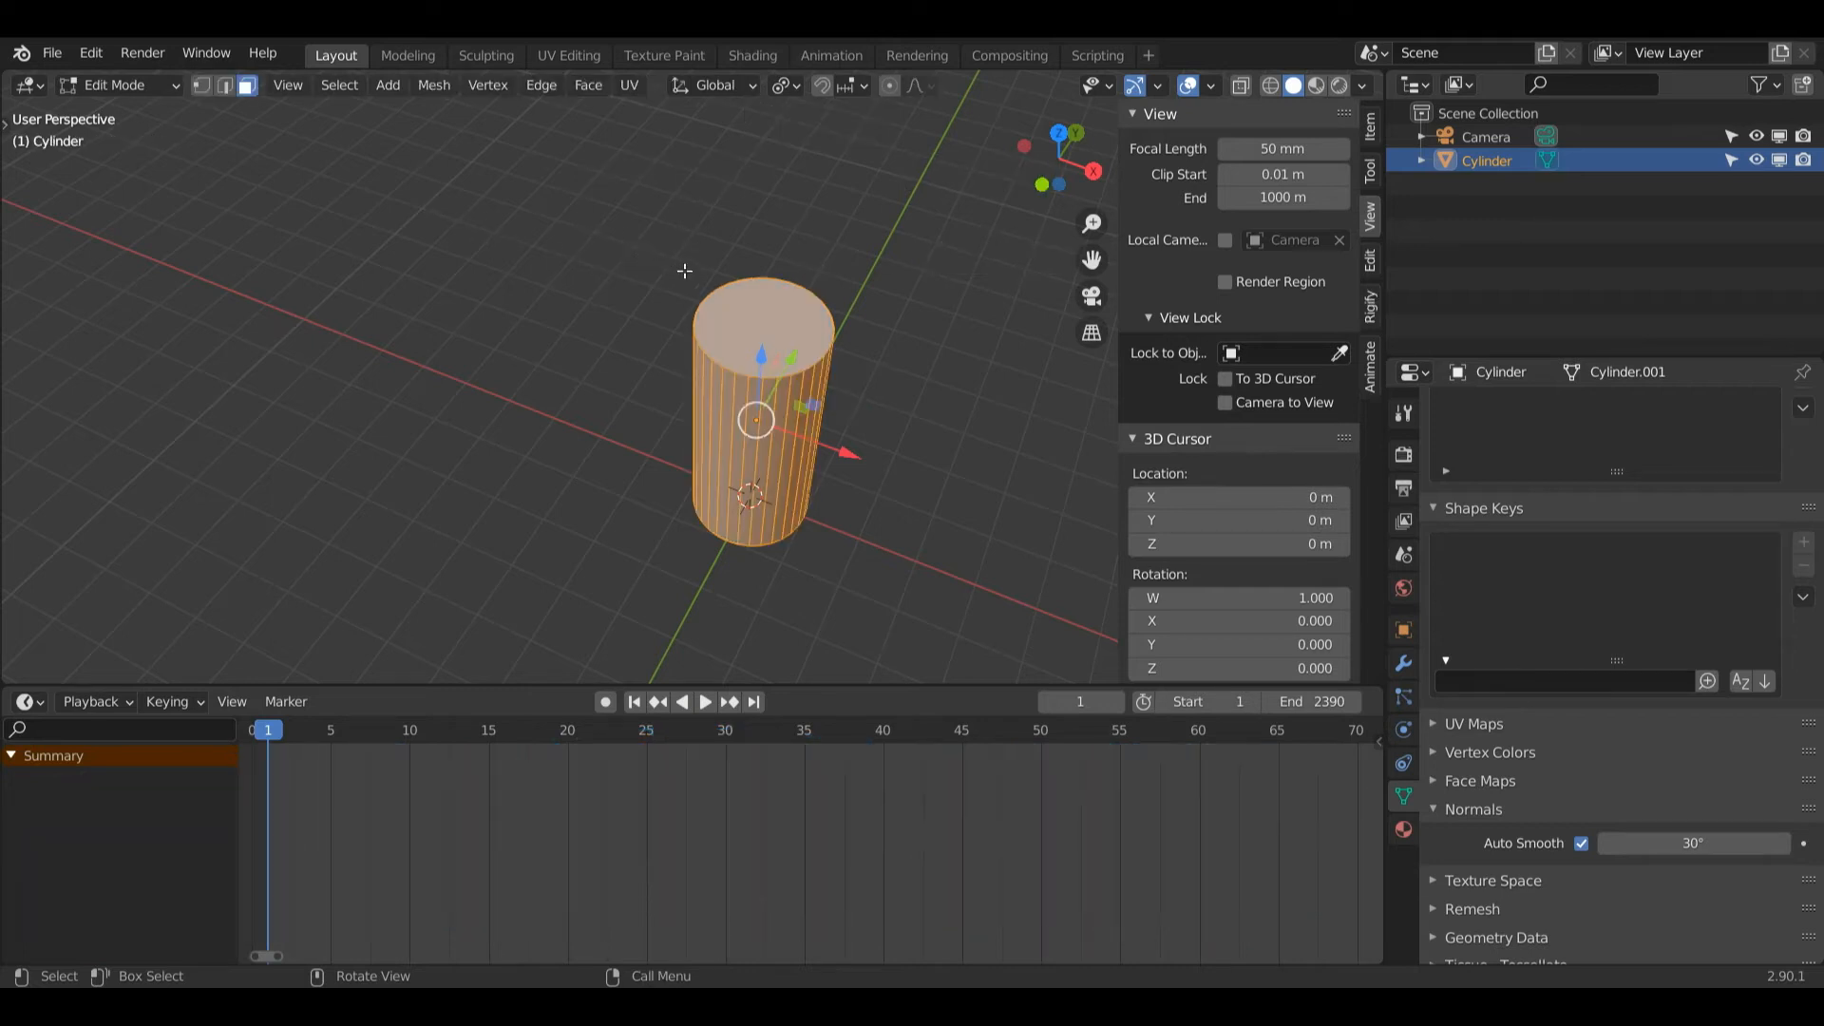
key("ctrl+Tab")
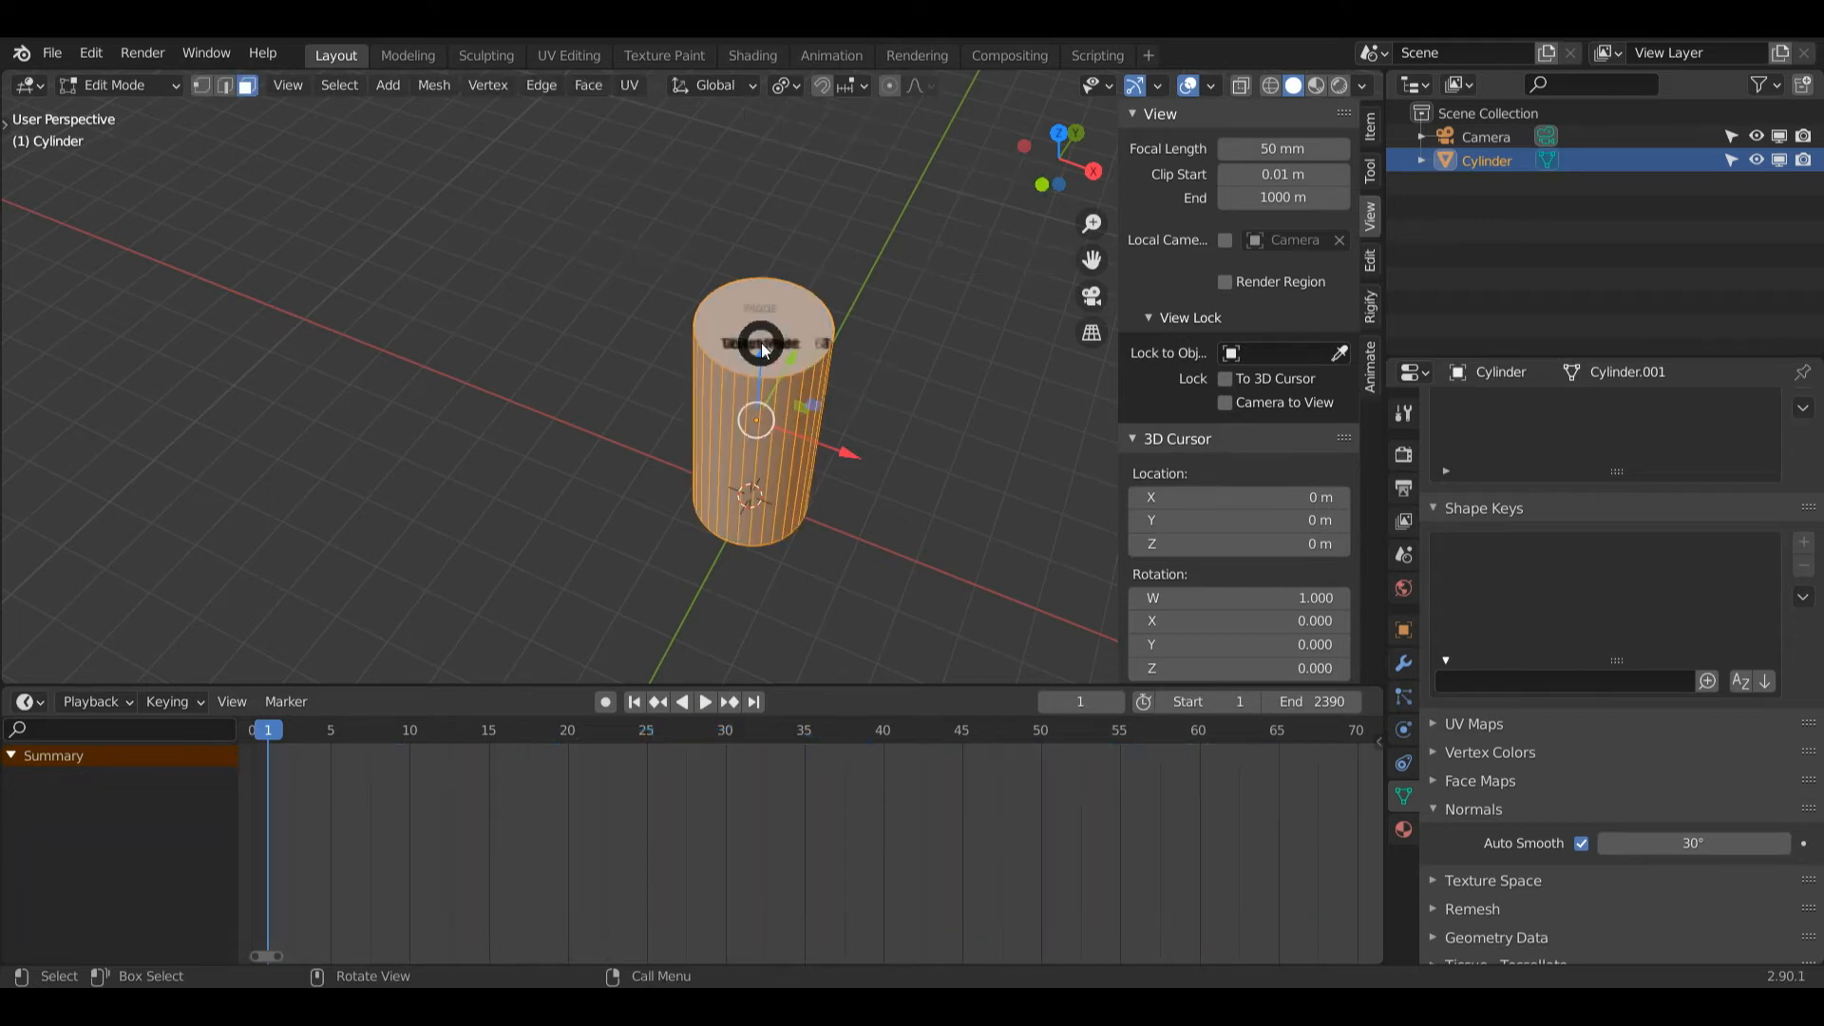
left_click(910, 358)
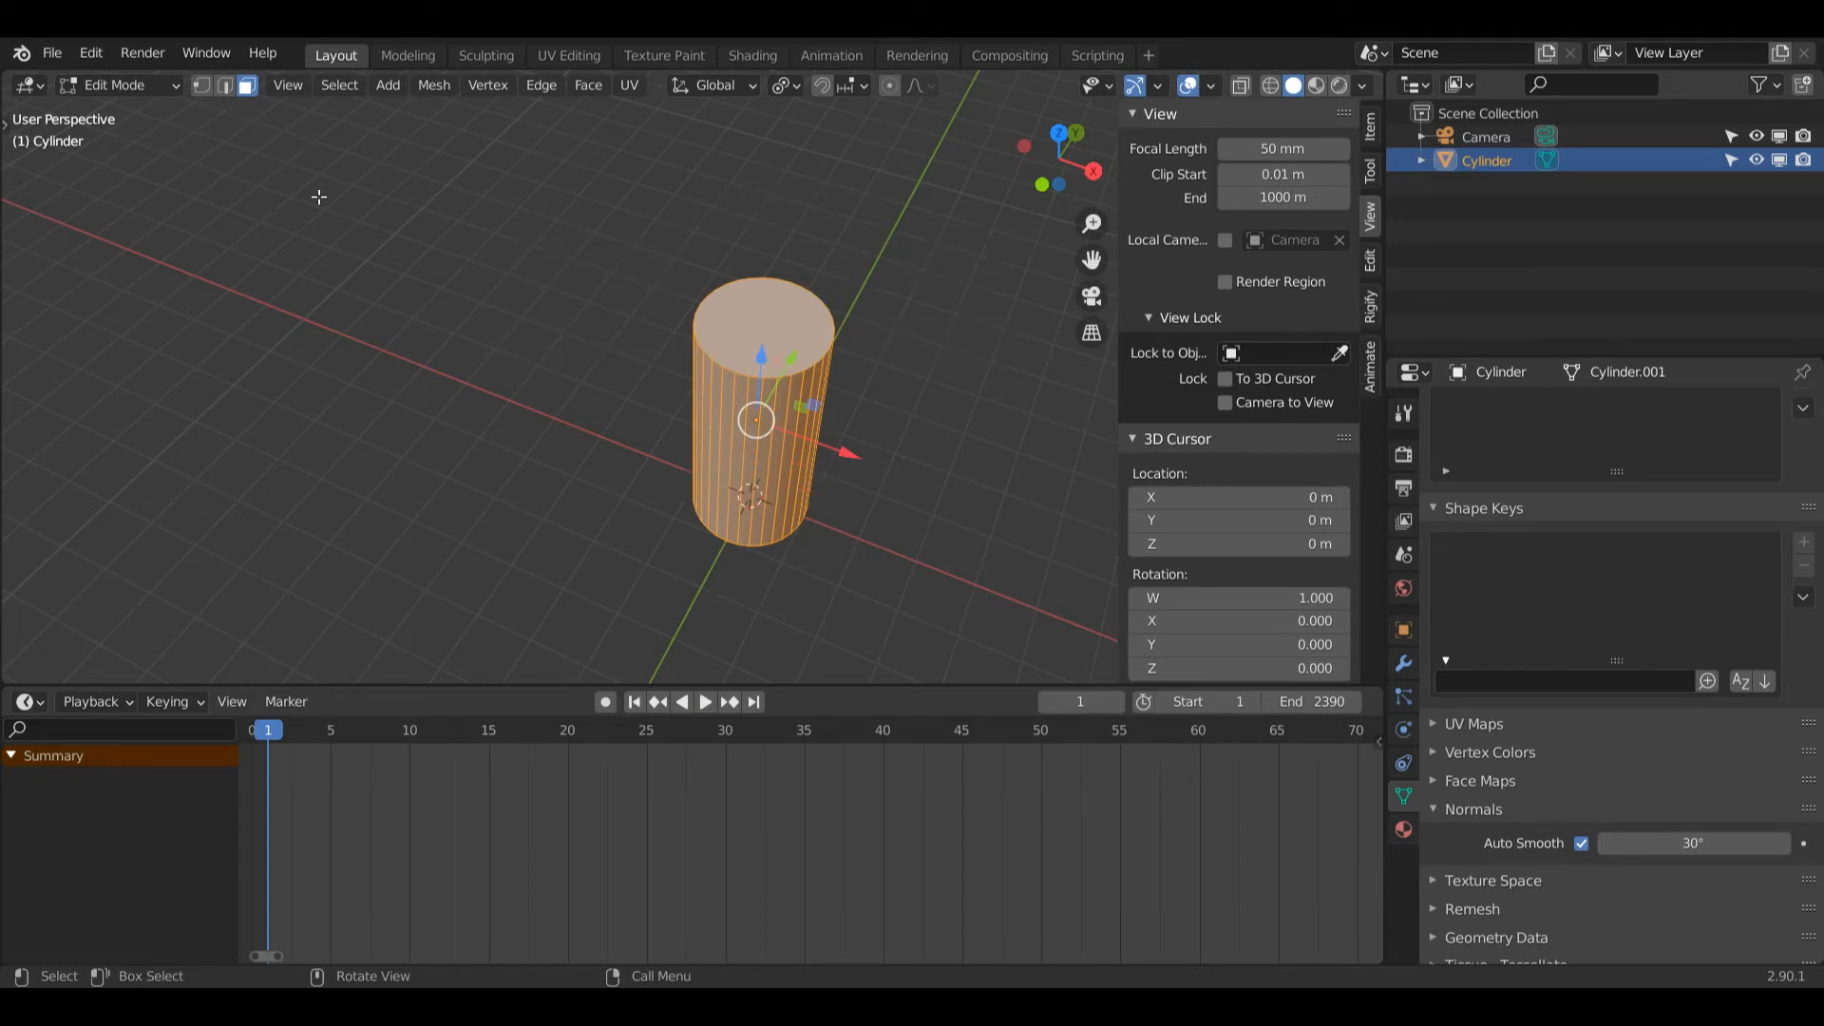
left_click(780, 328)
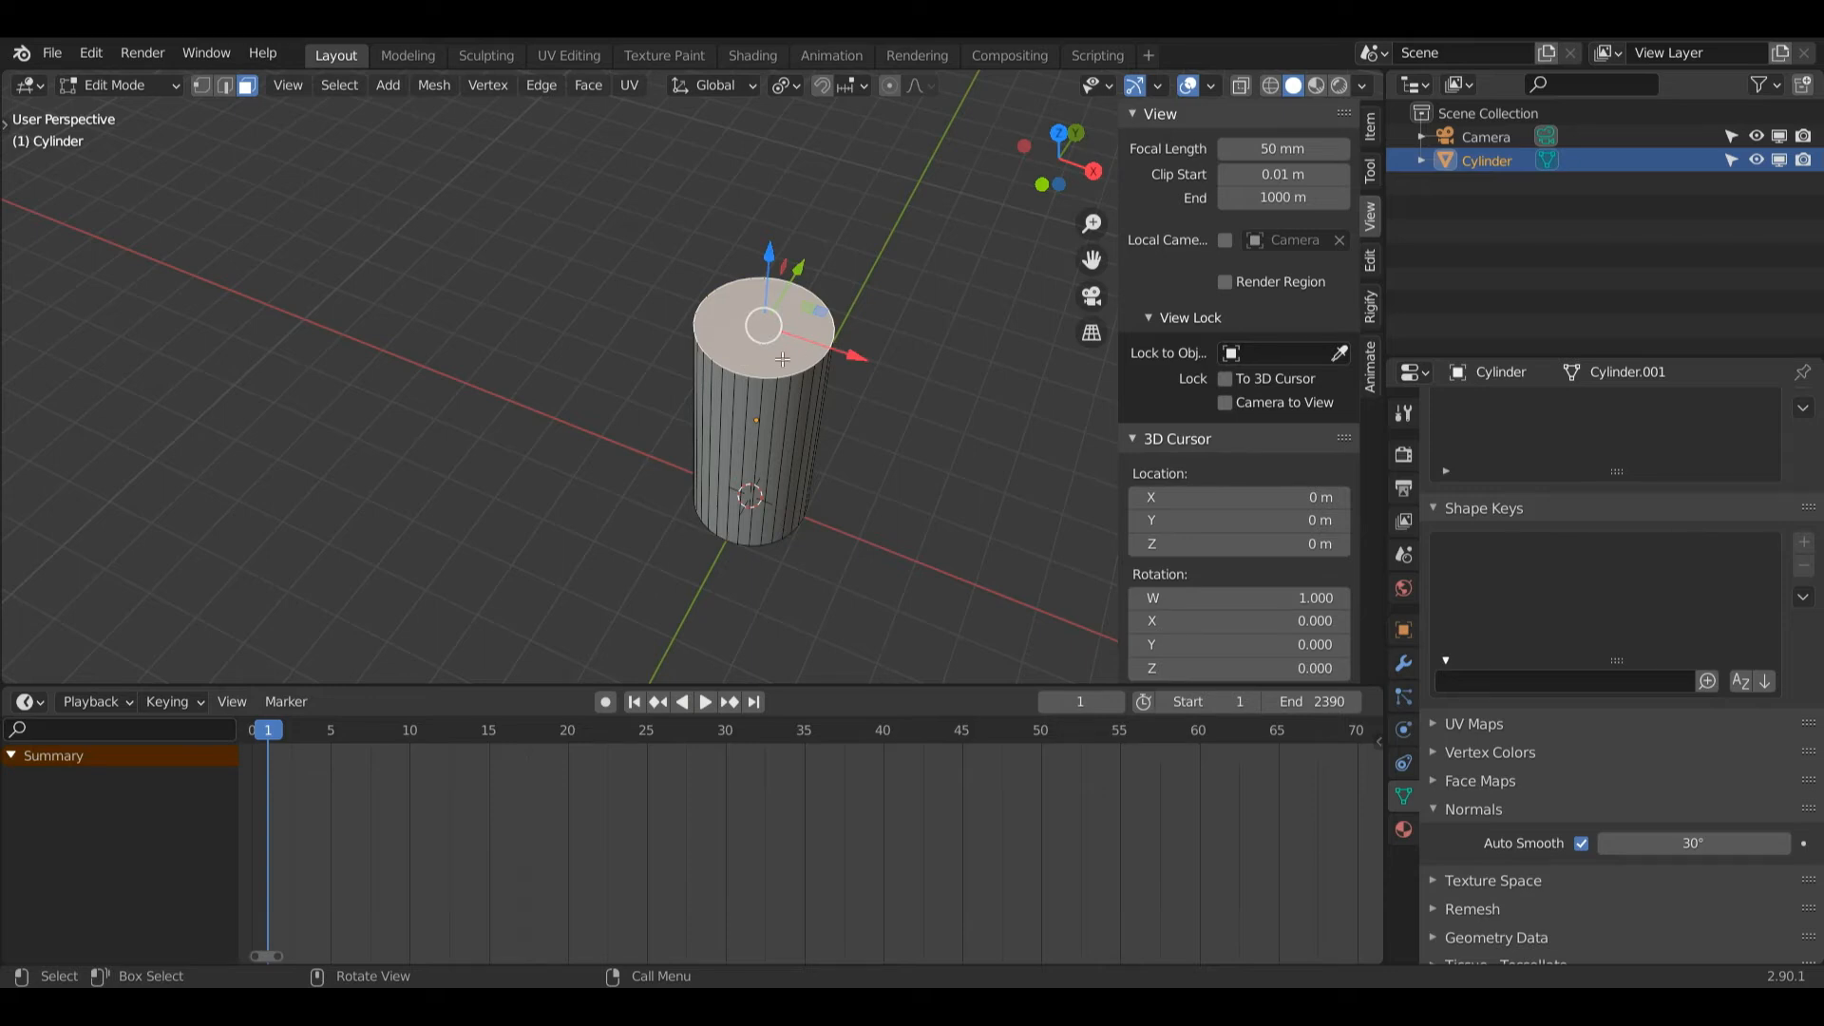
key("i")
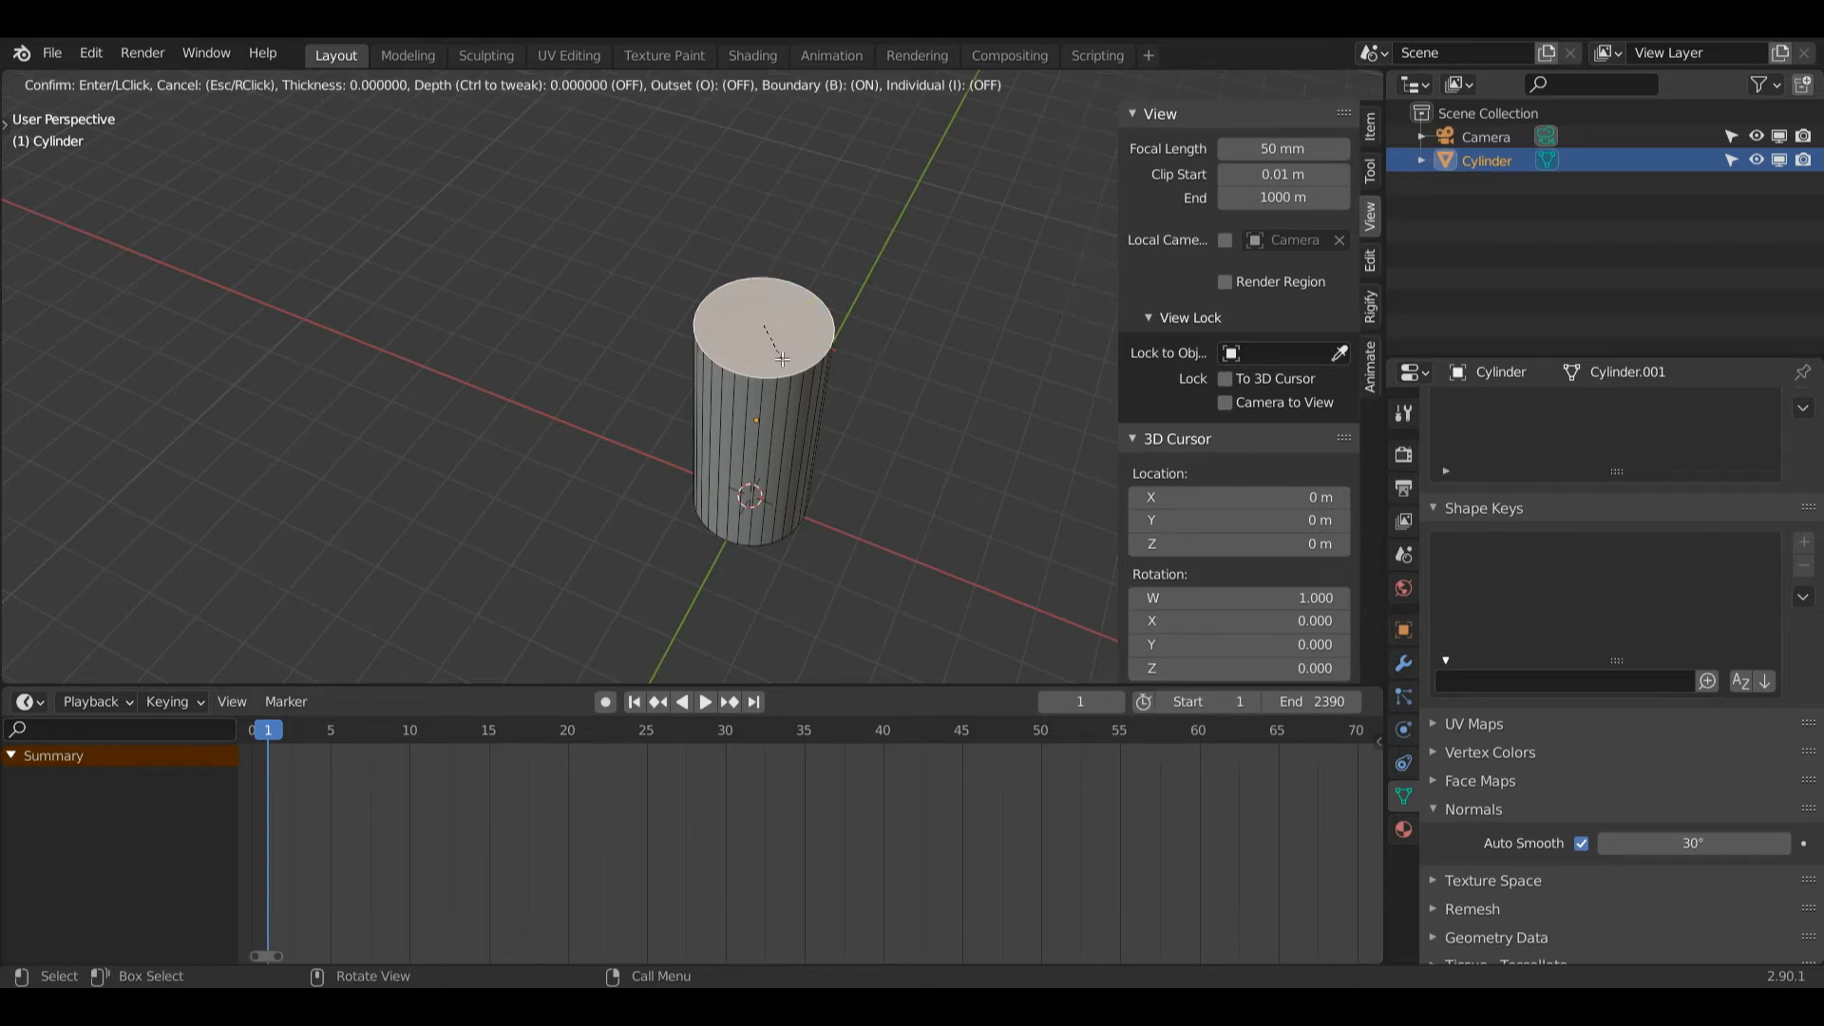
left_click(889, 388)
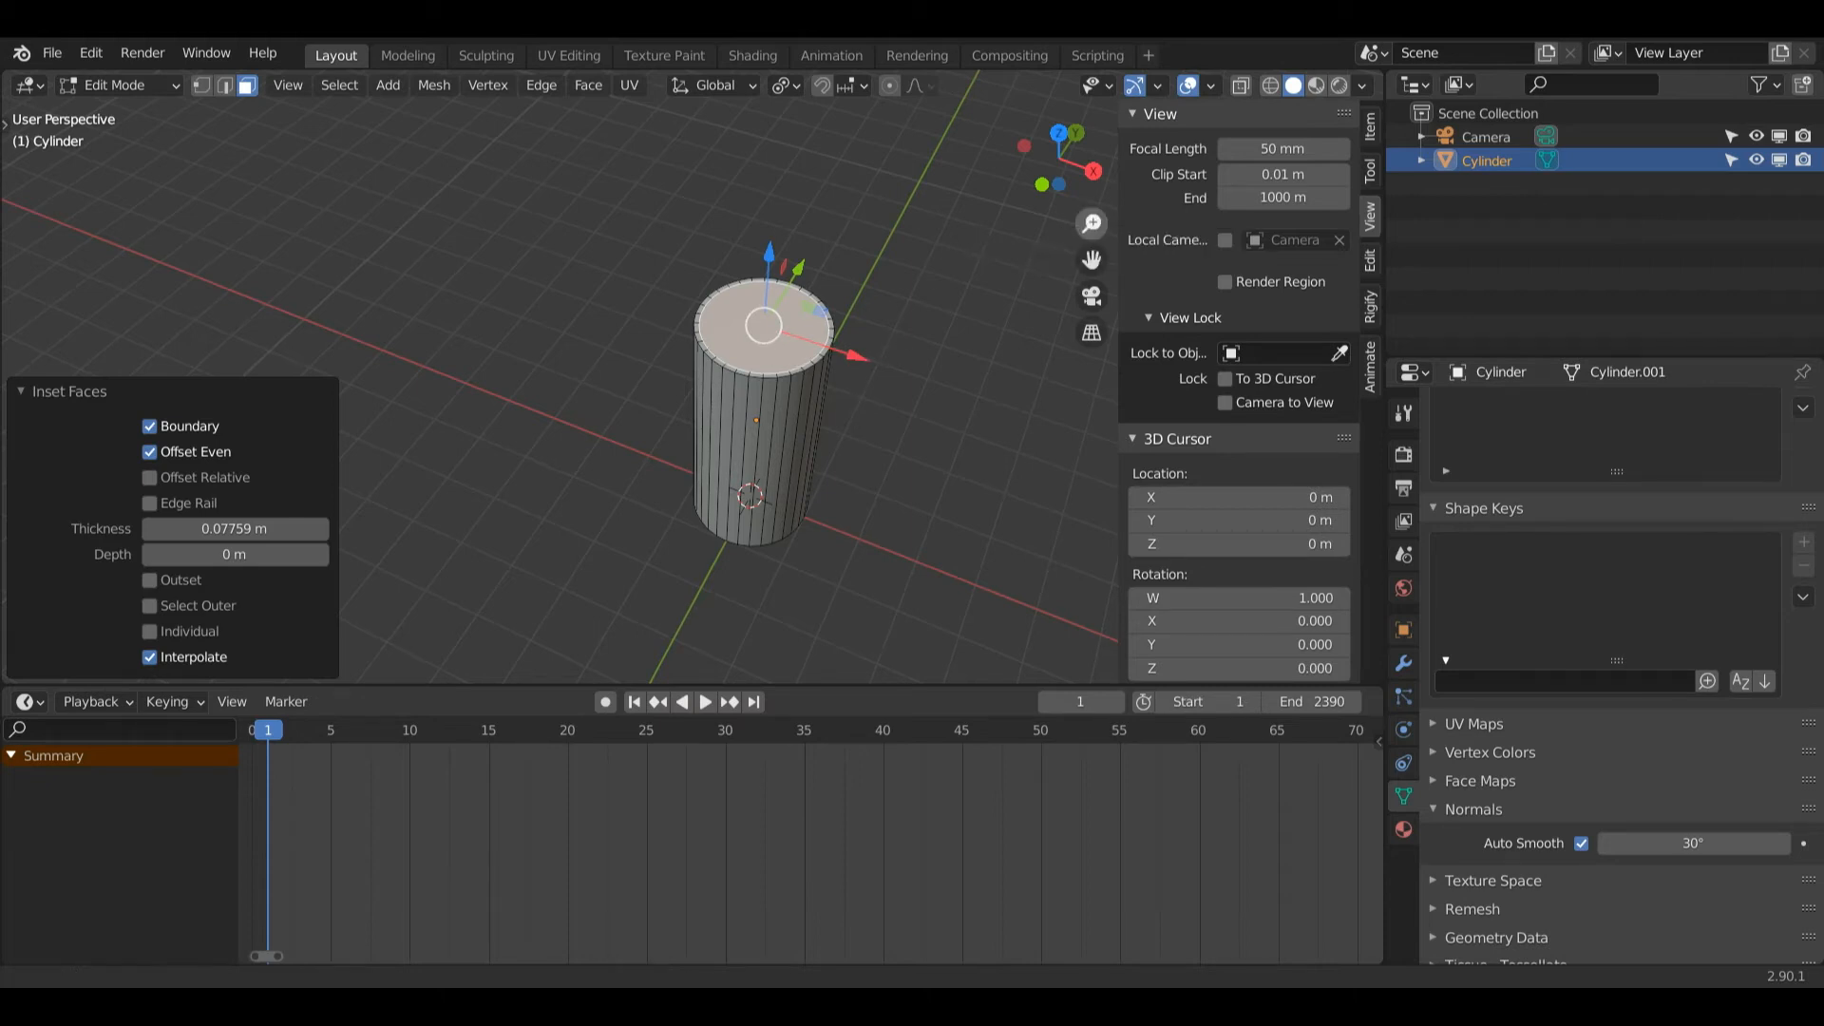
- Extrude the inset top face about 3.11 m downward along Z into the cylinder
key("e")
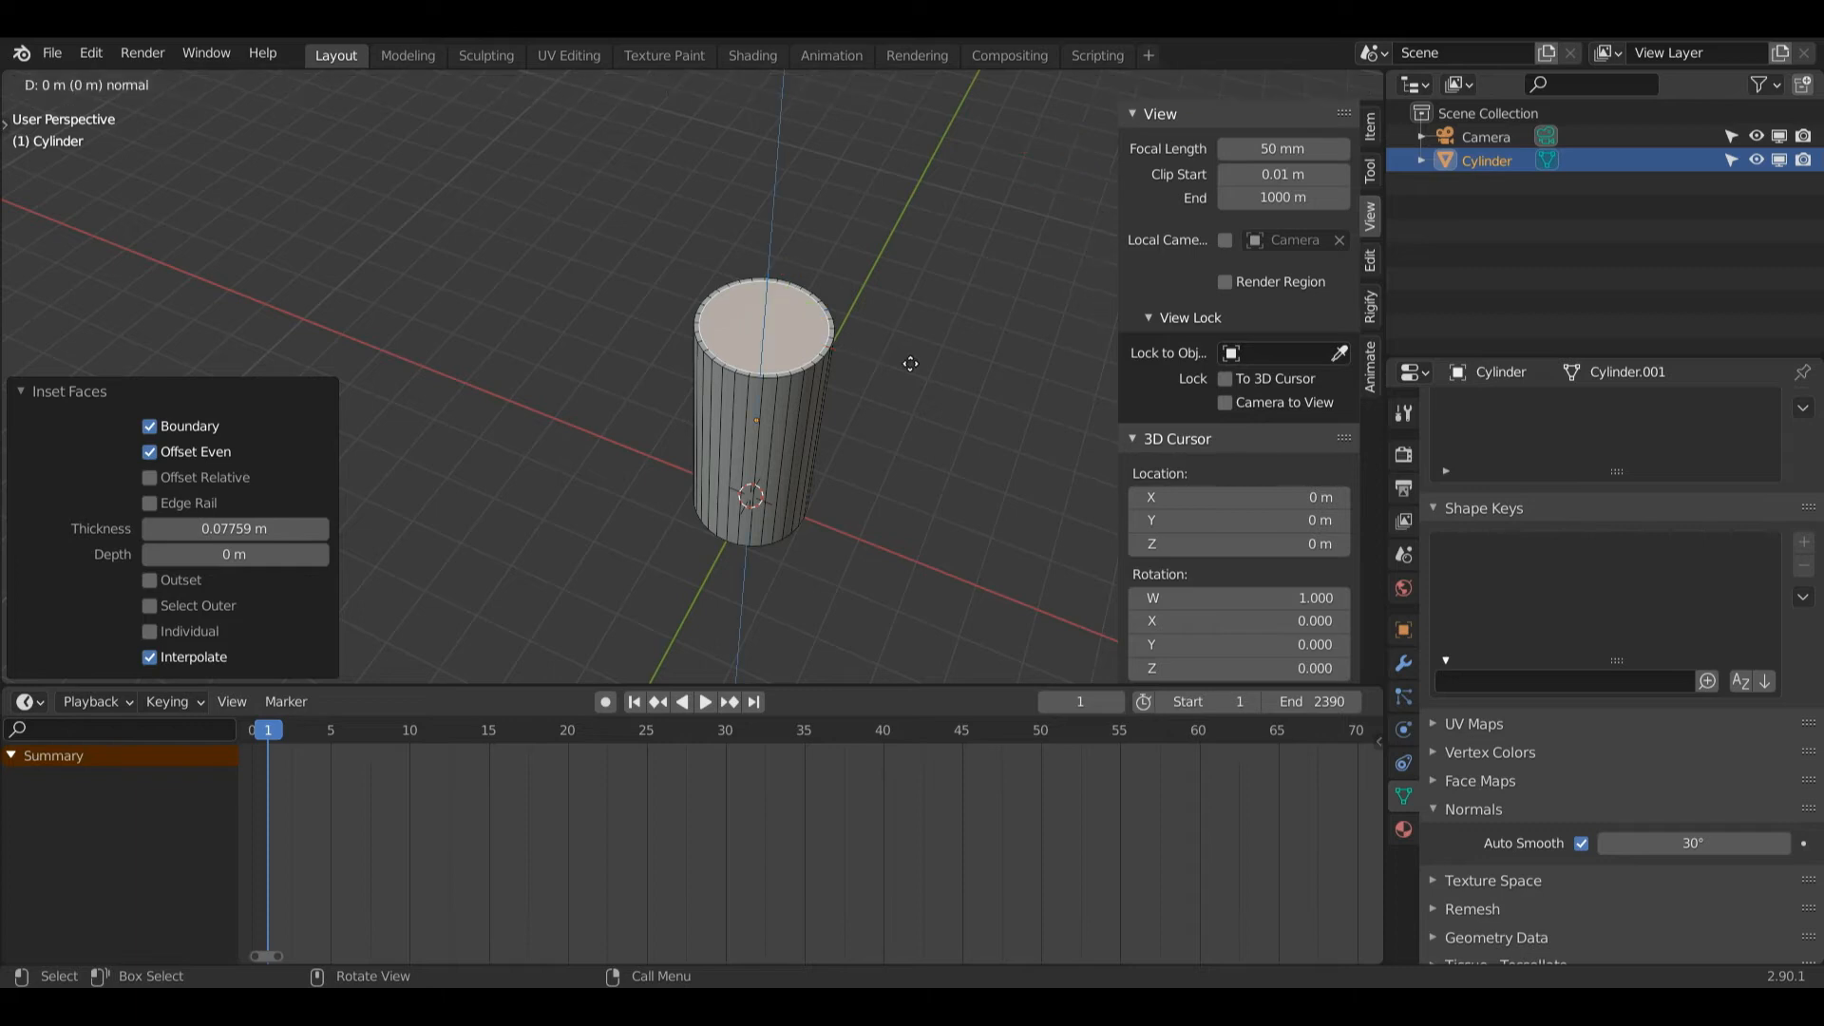
key("z")
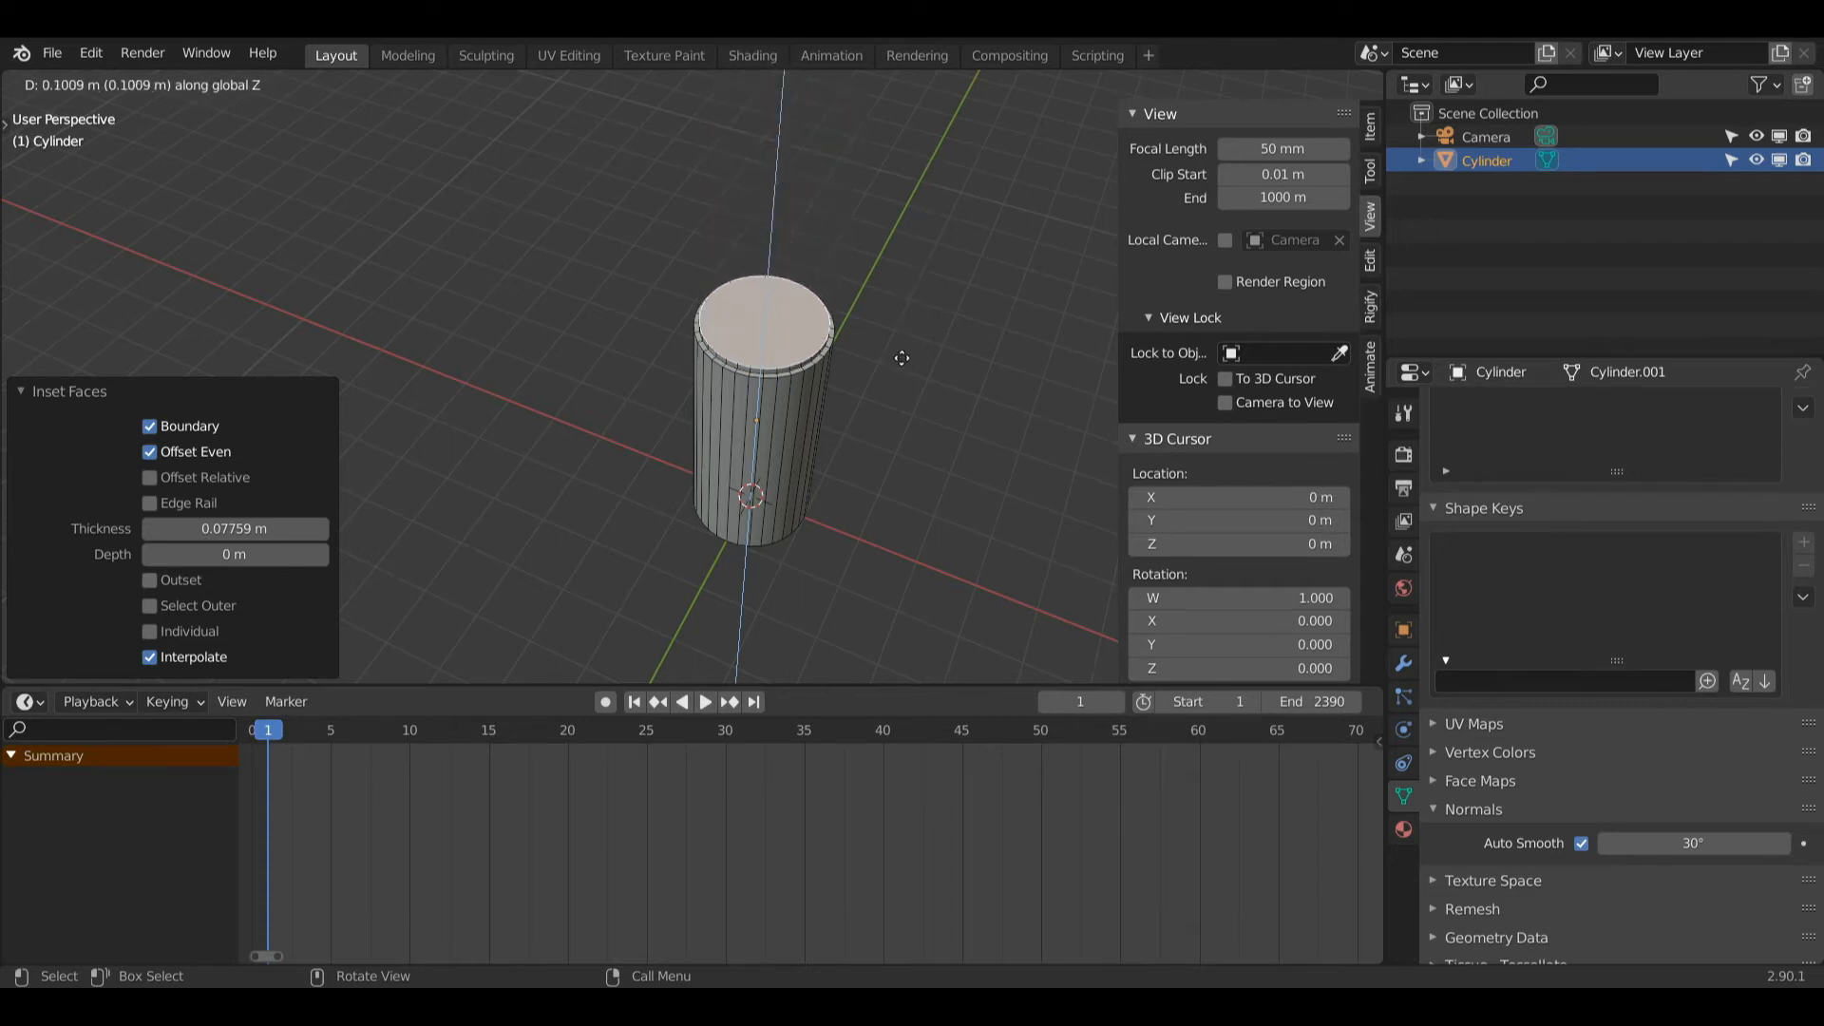
left_click(862, 486)
mouse_move(1056, 154)
left_mouse_down()
mouse_move(1062, 247)
mouse_move(1058, 158)
left_mouse_up()
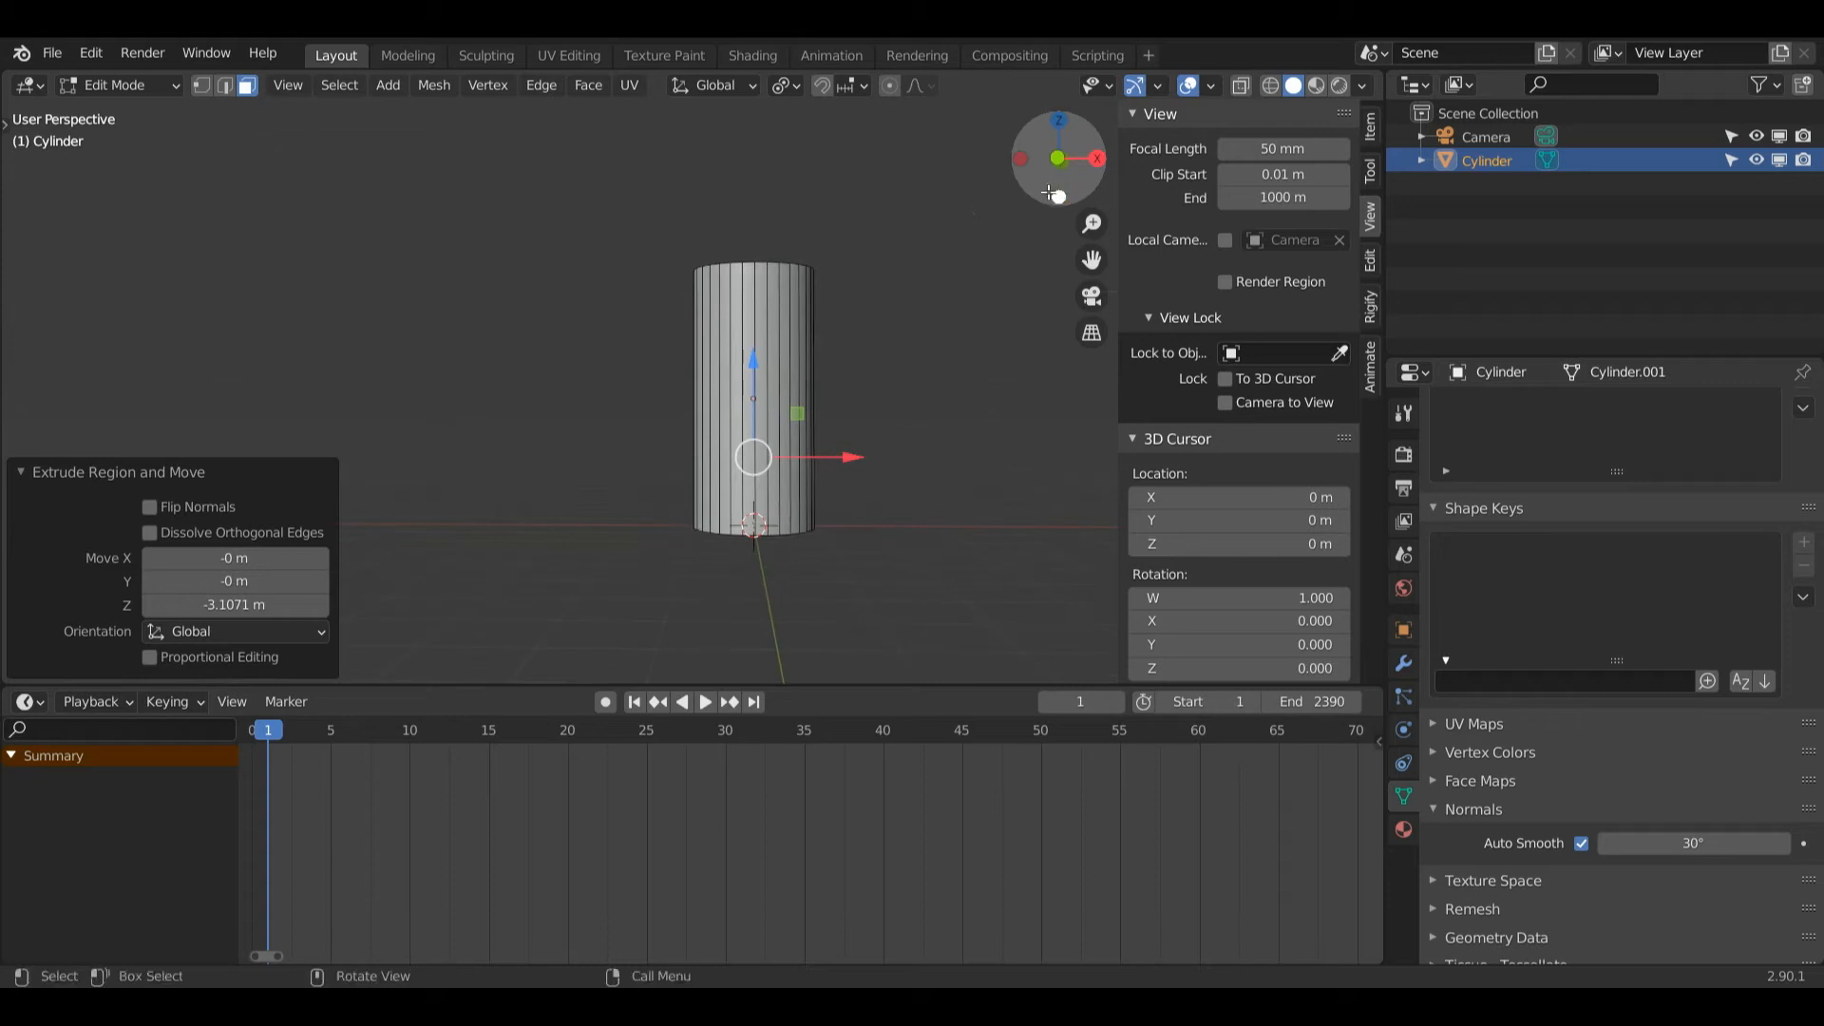
- Using wireframe display, lower the extruded inner face about 1.05 m along Z to just above the cylinder's base
left_click(1269, 87)
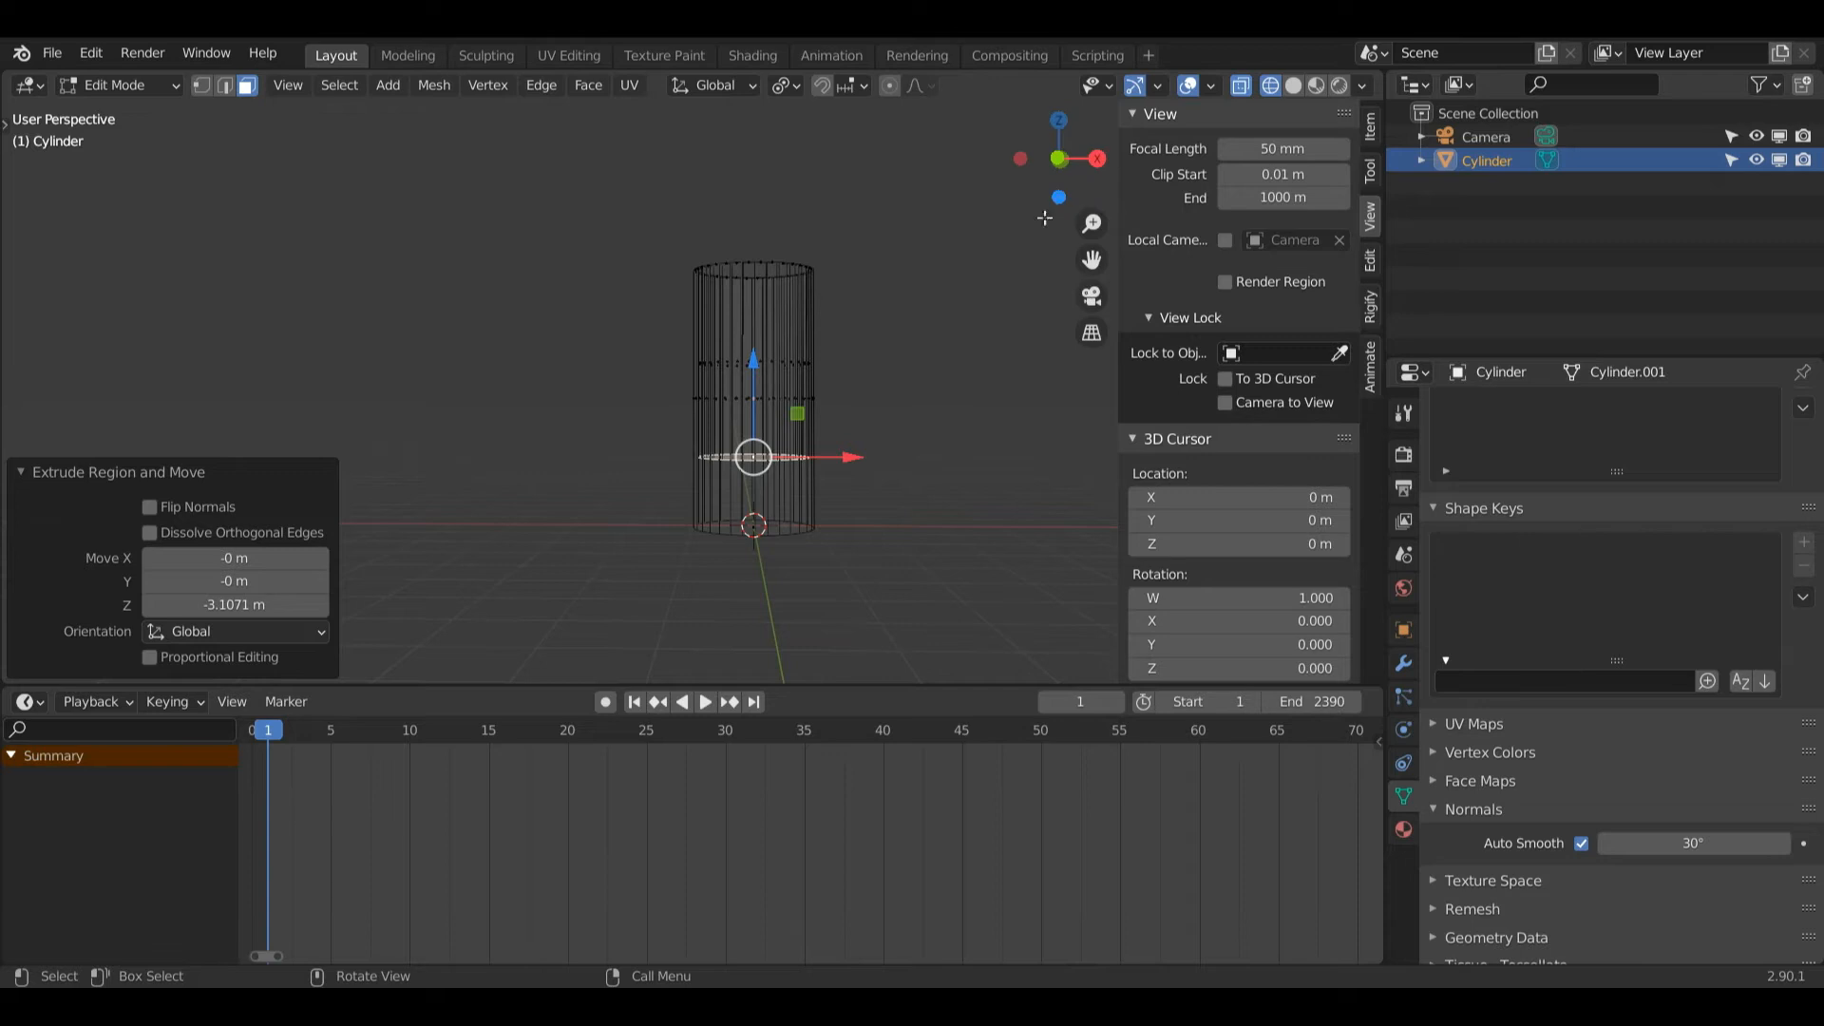
key("g")
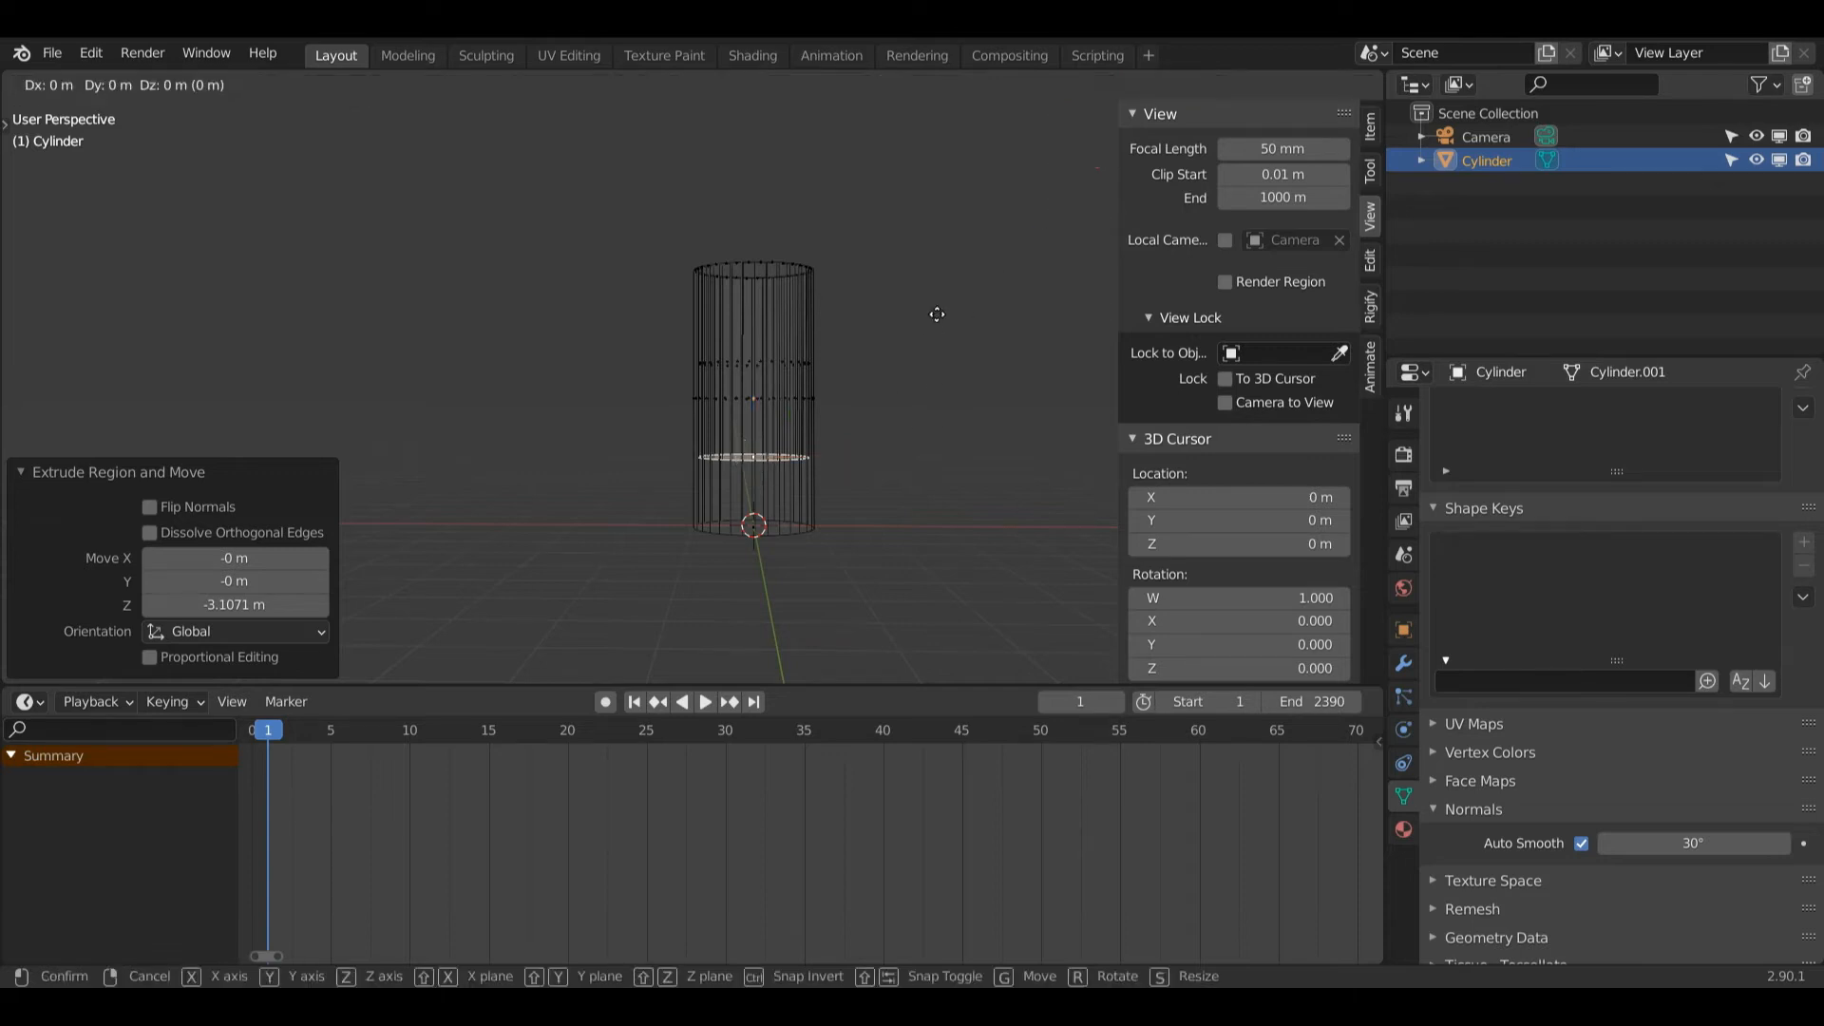
key("z")
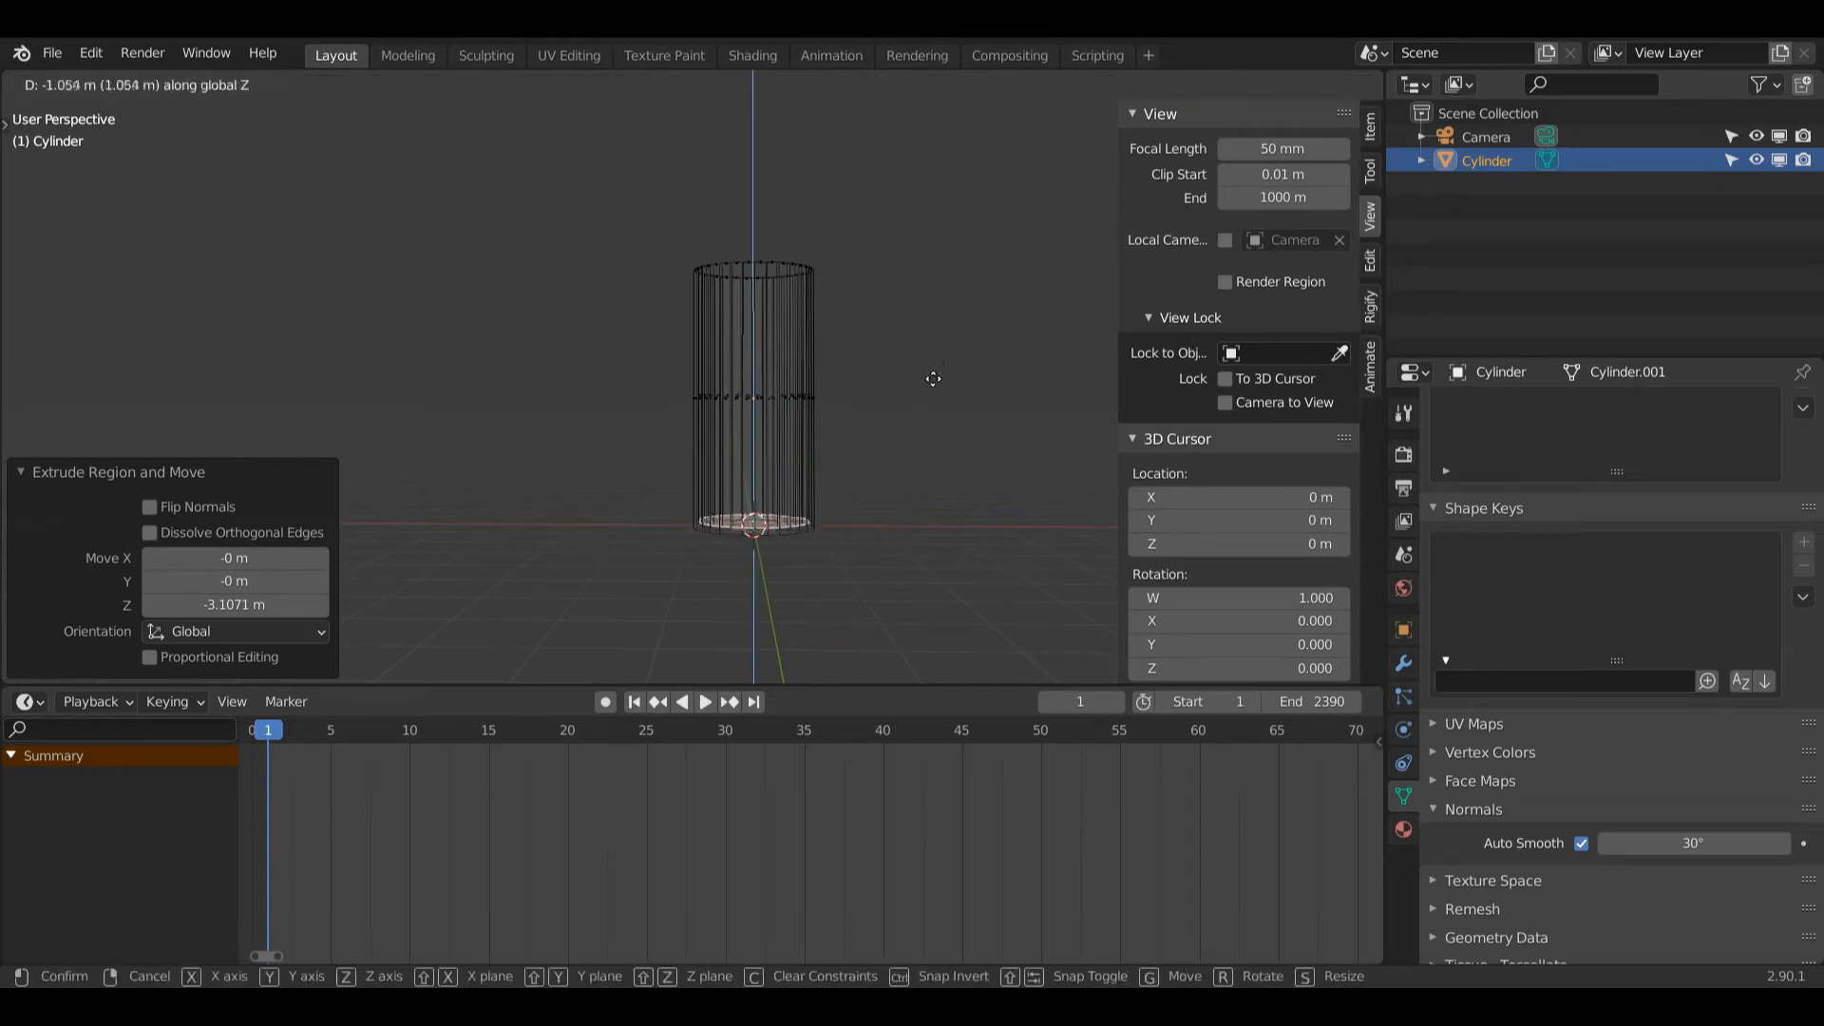
left_click(932, 377)
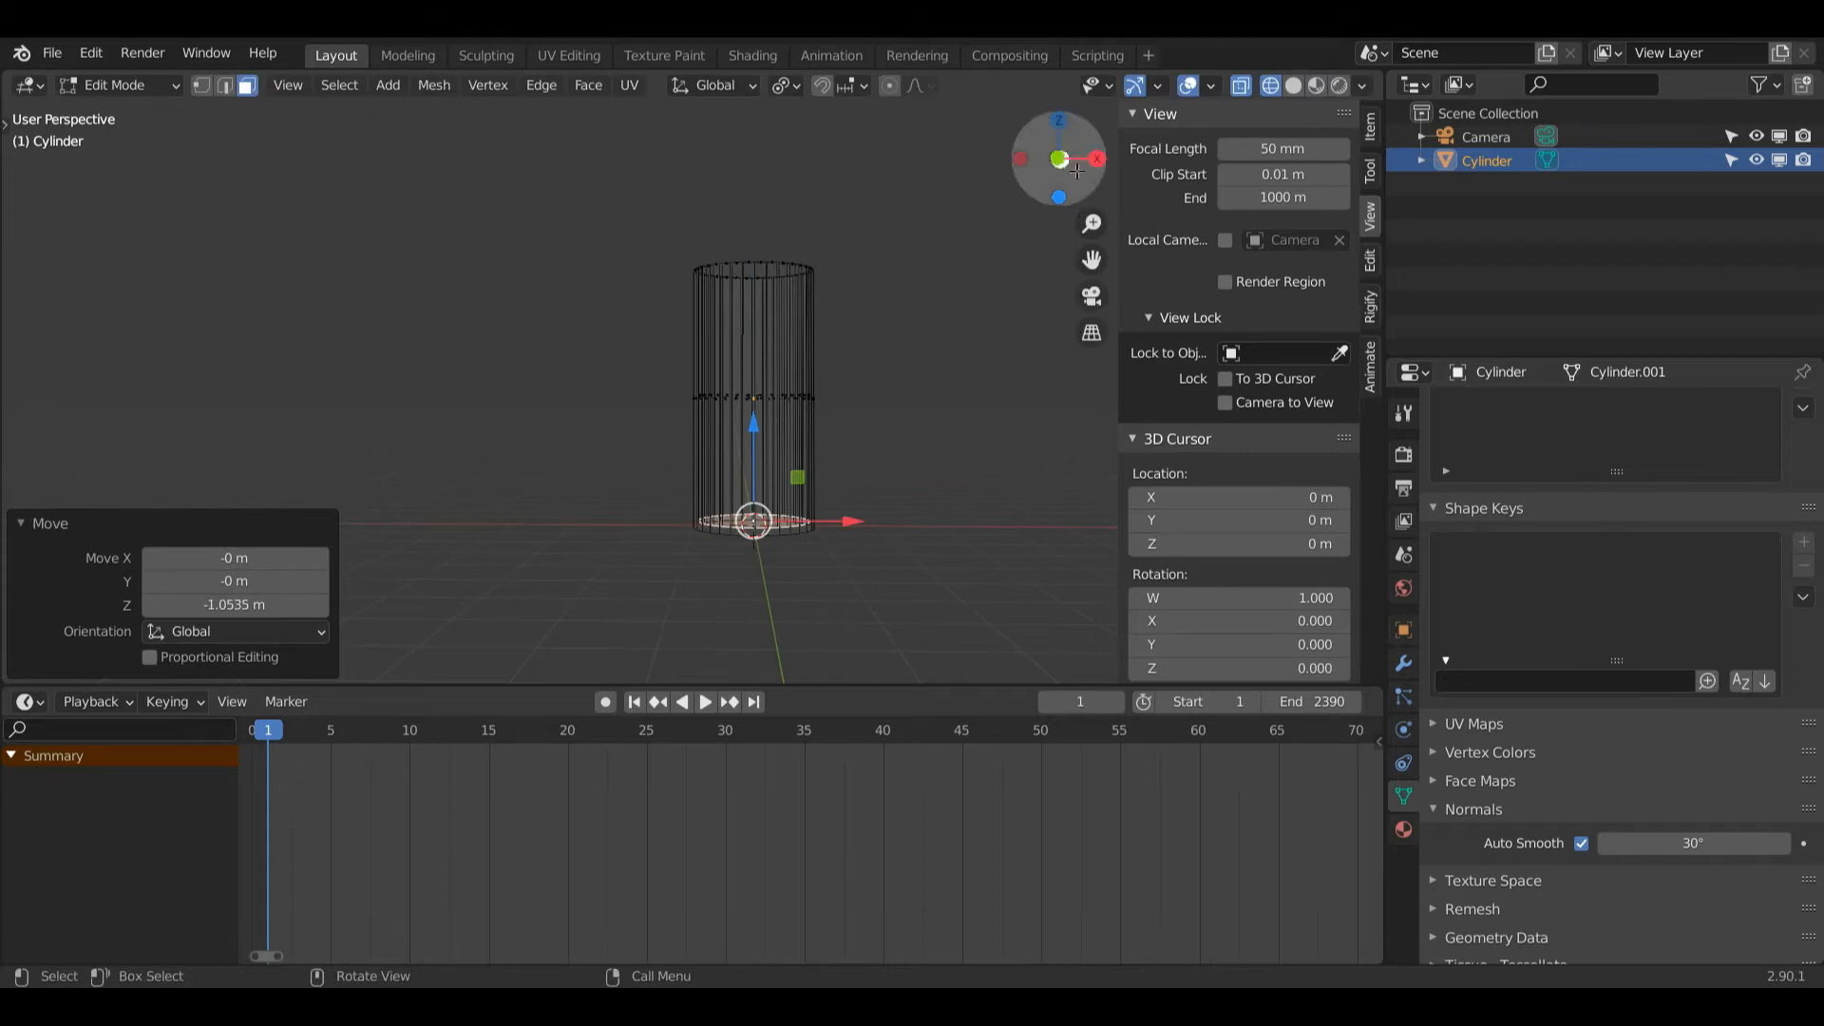
- Return to Object Mode with solid shading and stretch the hollow cylinder along Z by a factor of about 1.22
left_click(114, 84)
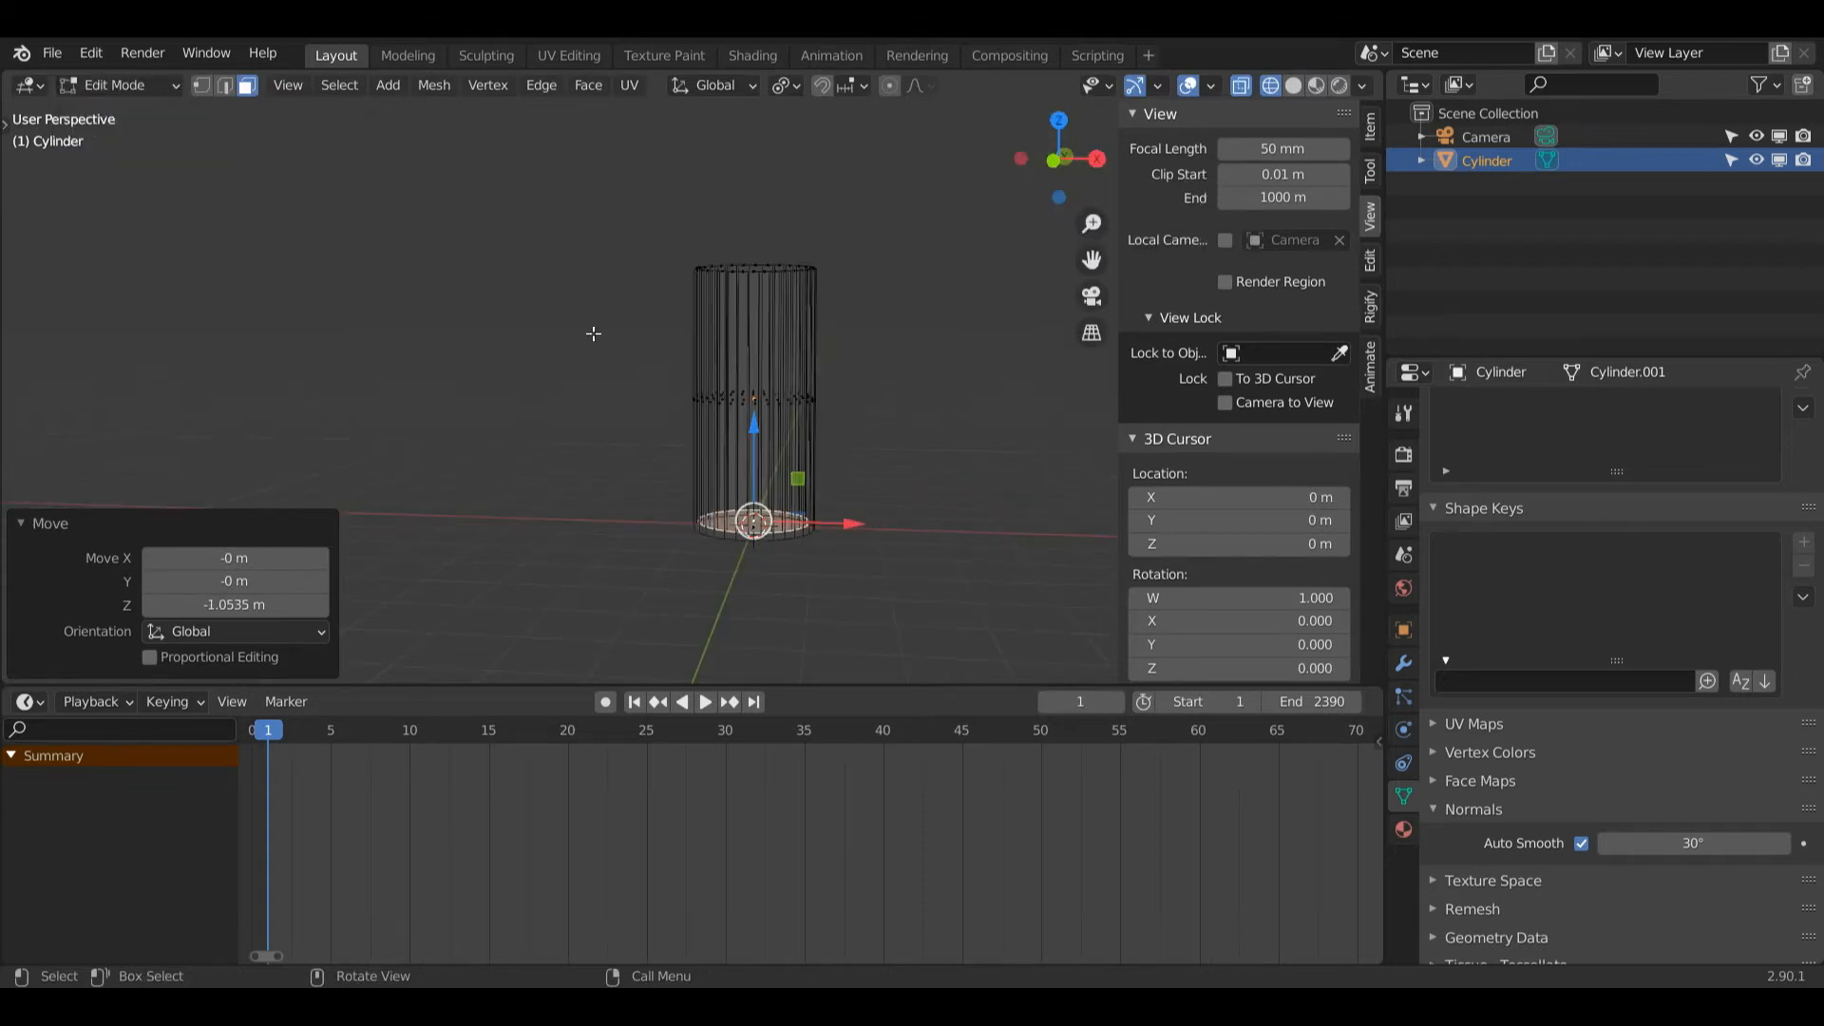
key("ctrl+Tab")
left_click(487, 339)
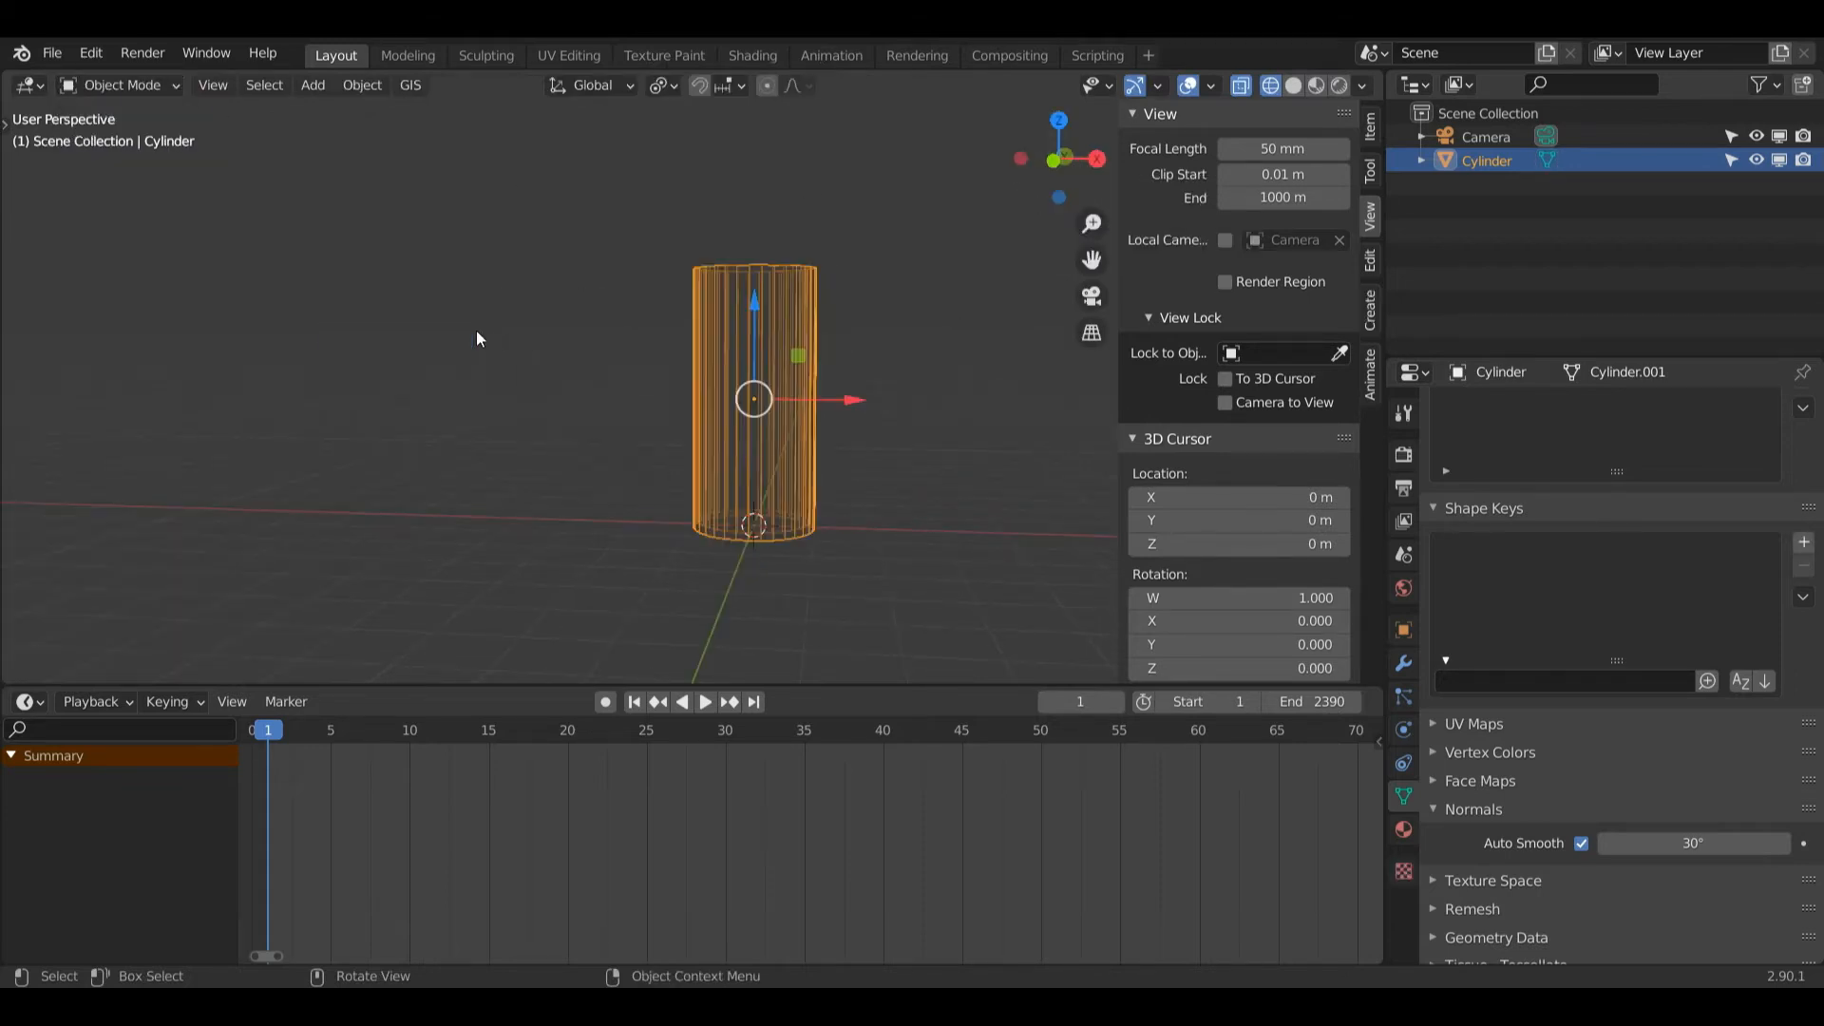
left_click(1296, 89)
left_click_drag(1055, 167, 1064, 160)
key("s")
key("z")
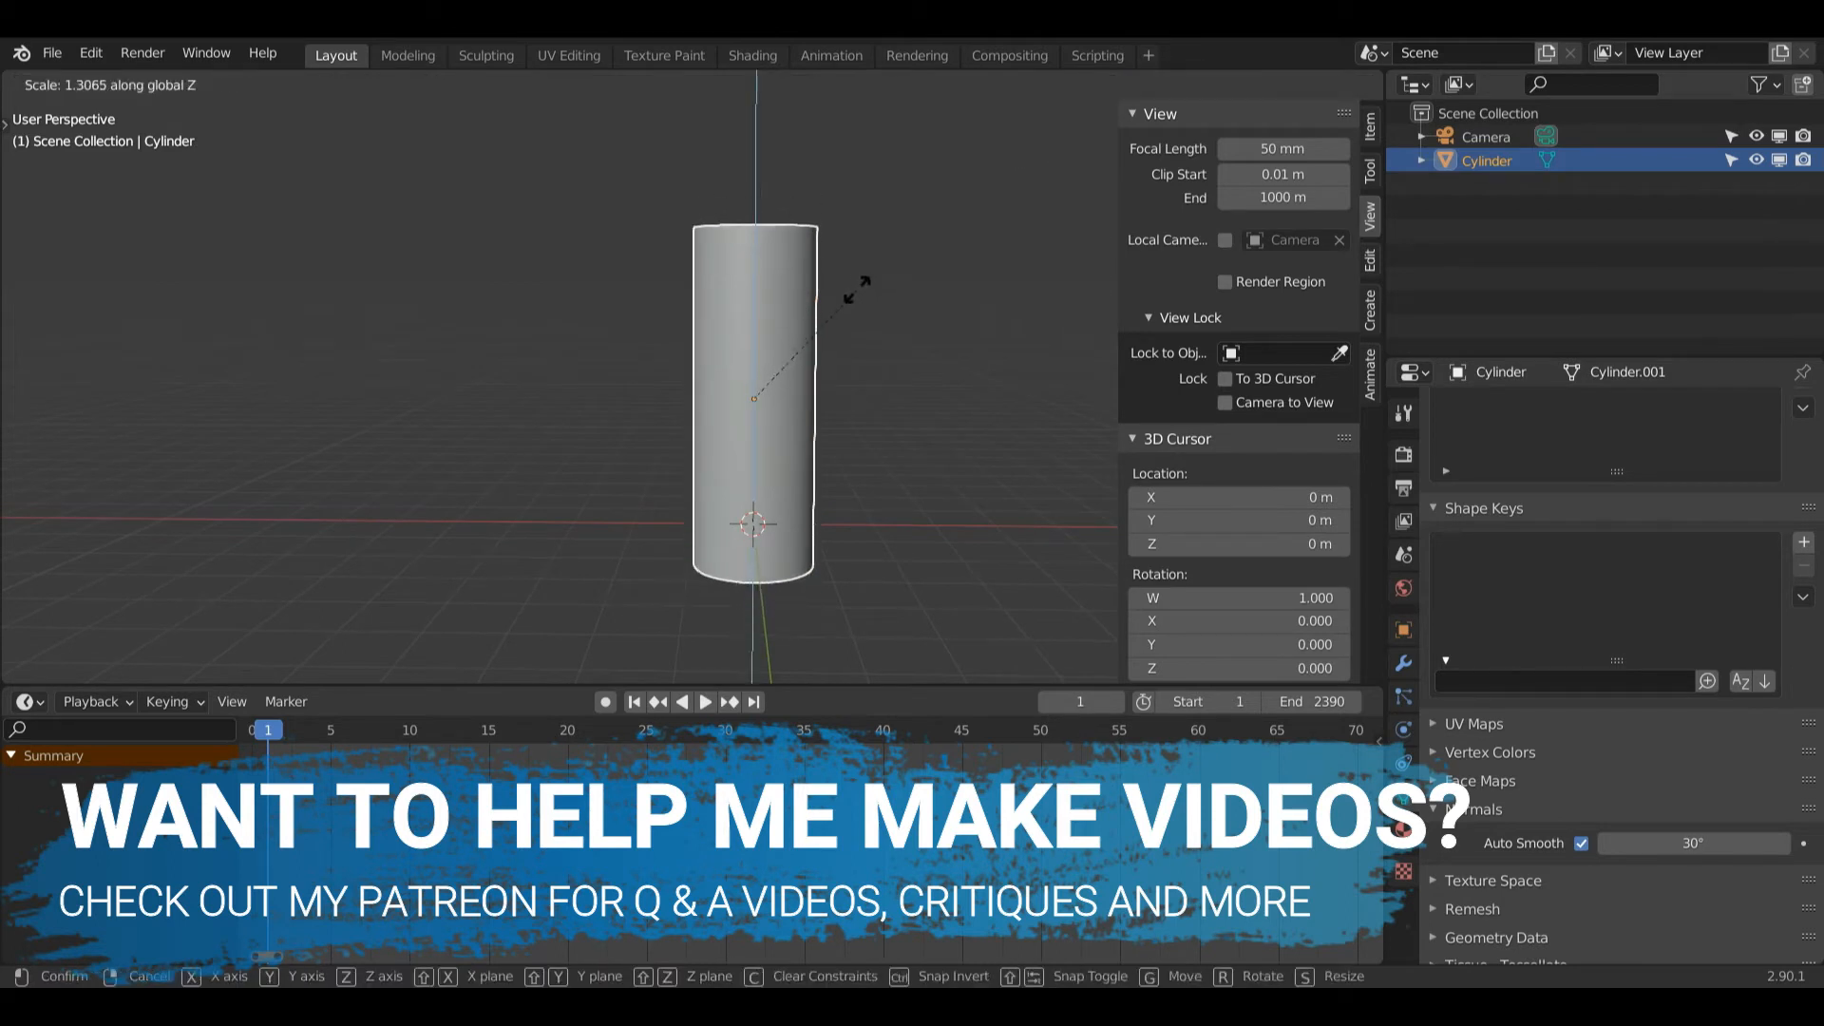
left_click(849, 305)
- In Edit Mode with edge selection, select the inner edge loop of the cylinder's top rim
left_click_drag(1045, 171, 917, 256)
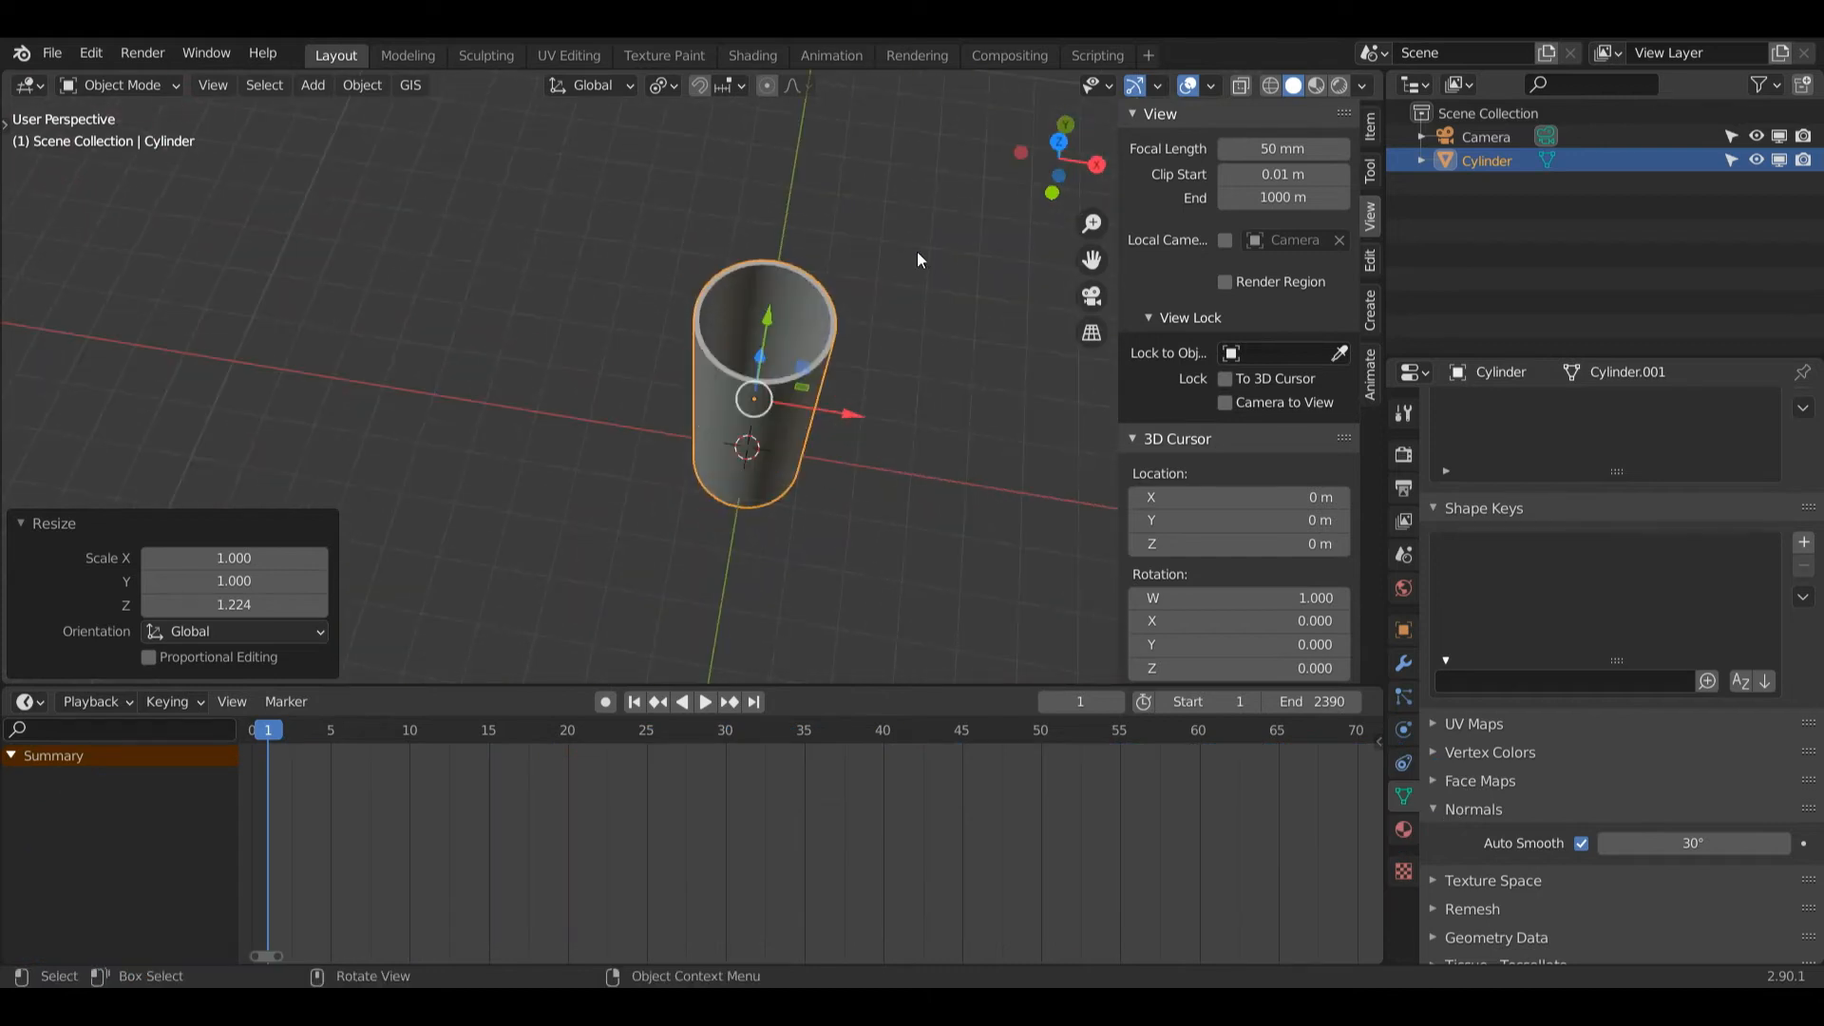
key("ctrl+Tab")
left_click(1073, 246)
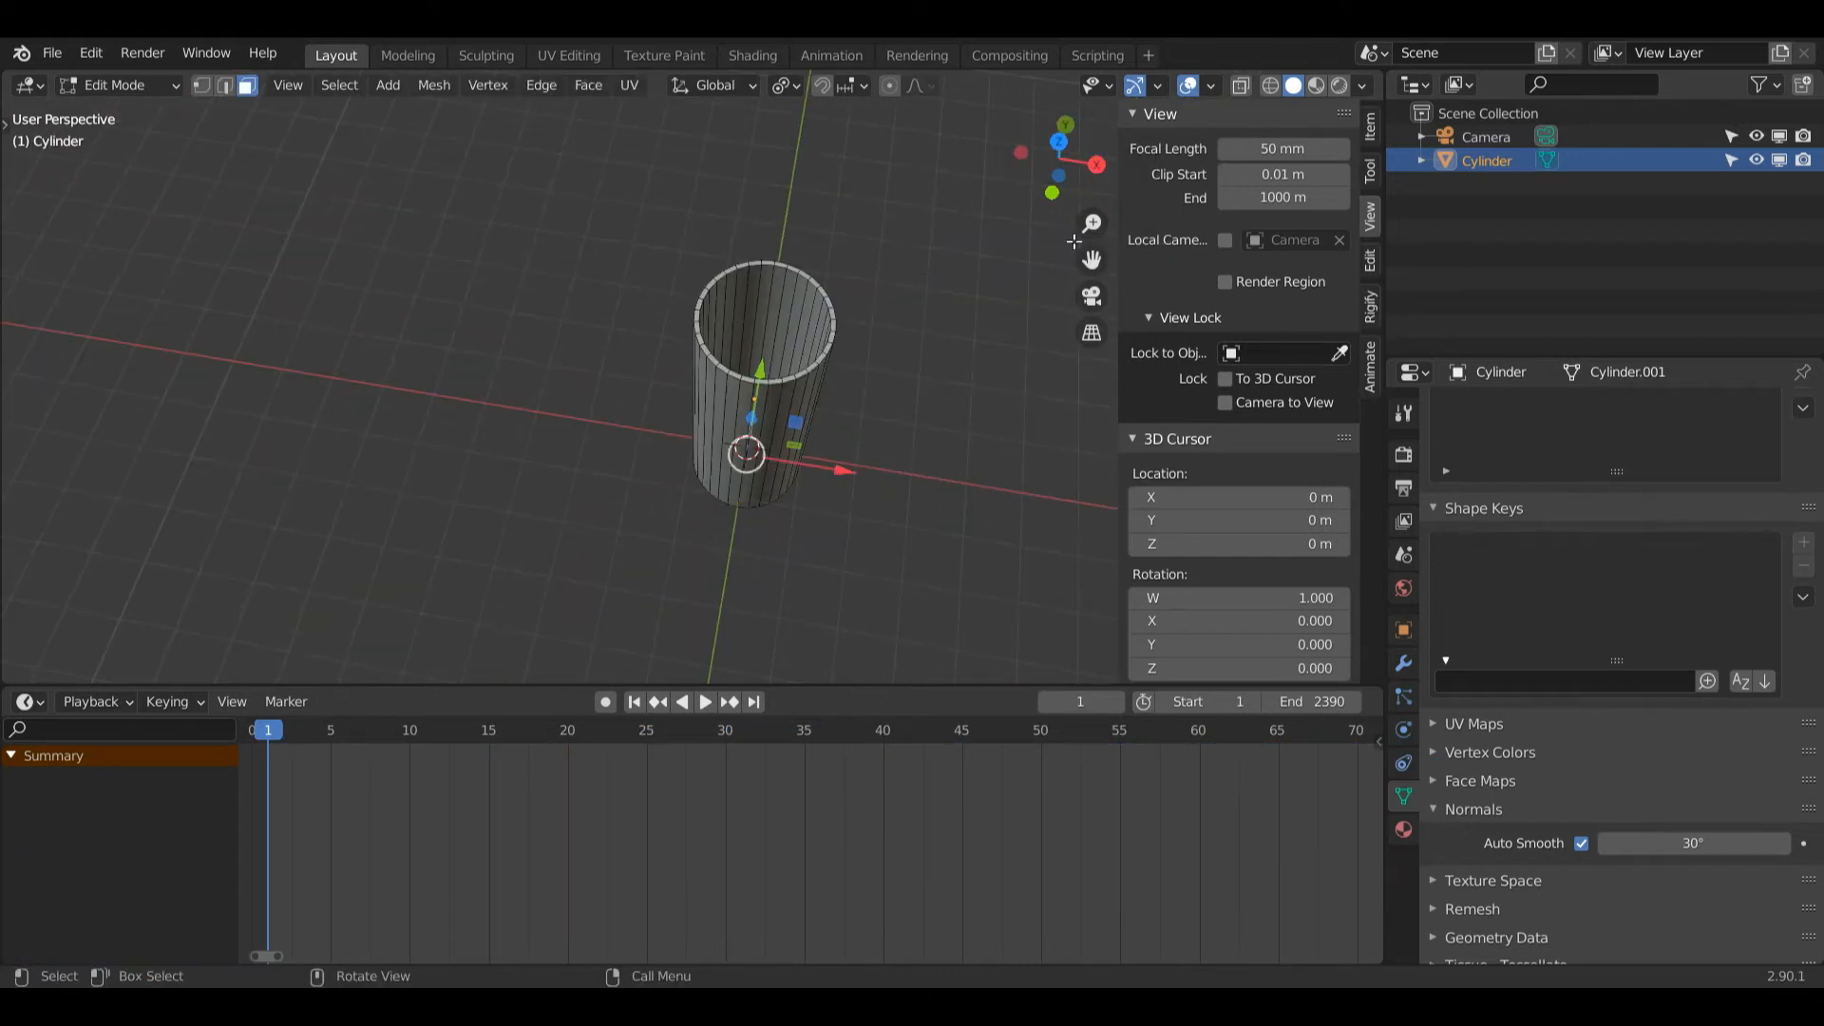
scroll(748, 278, "up", 4)
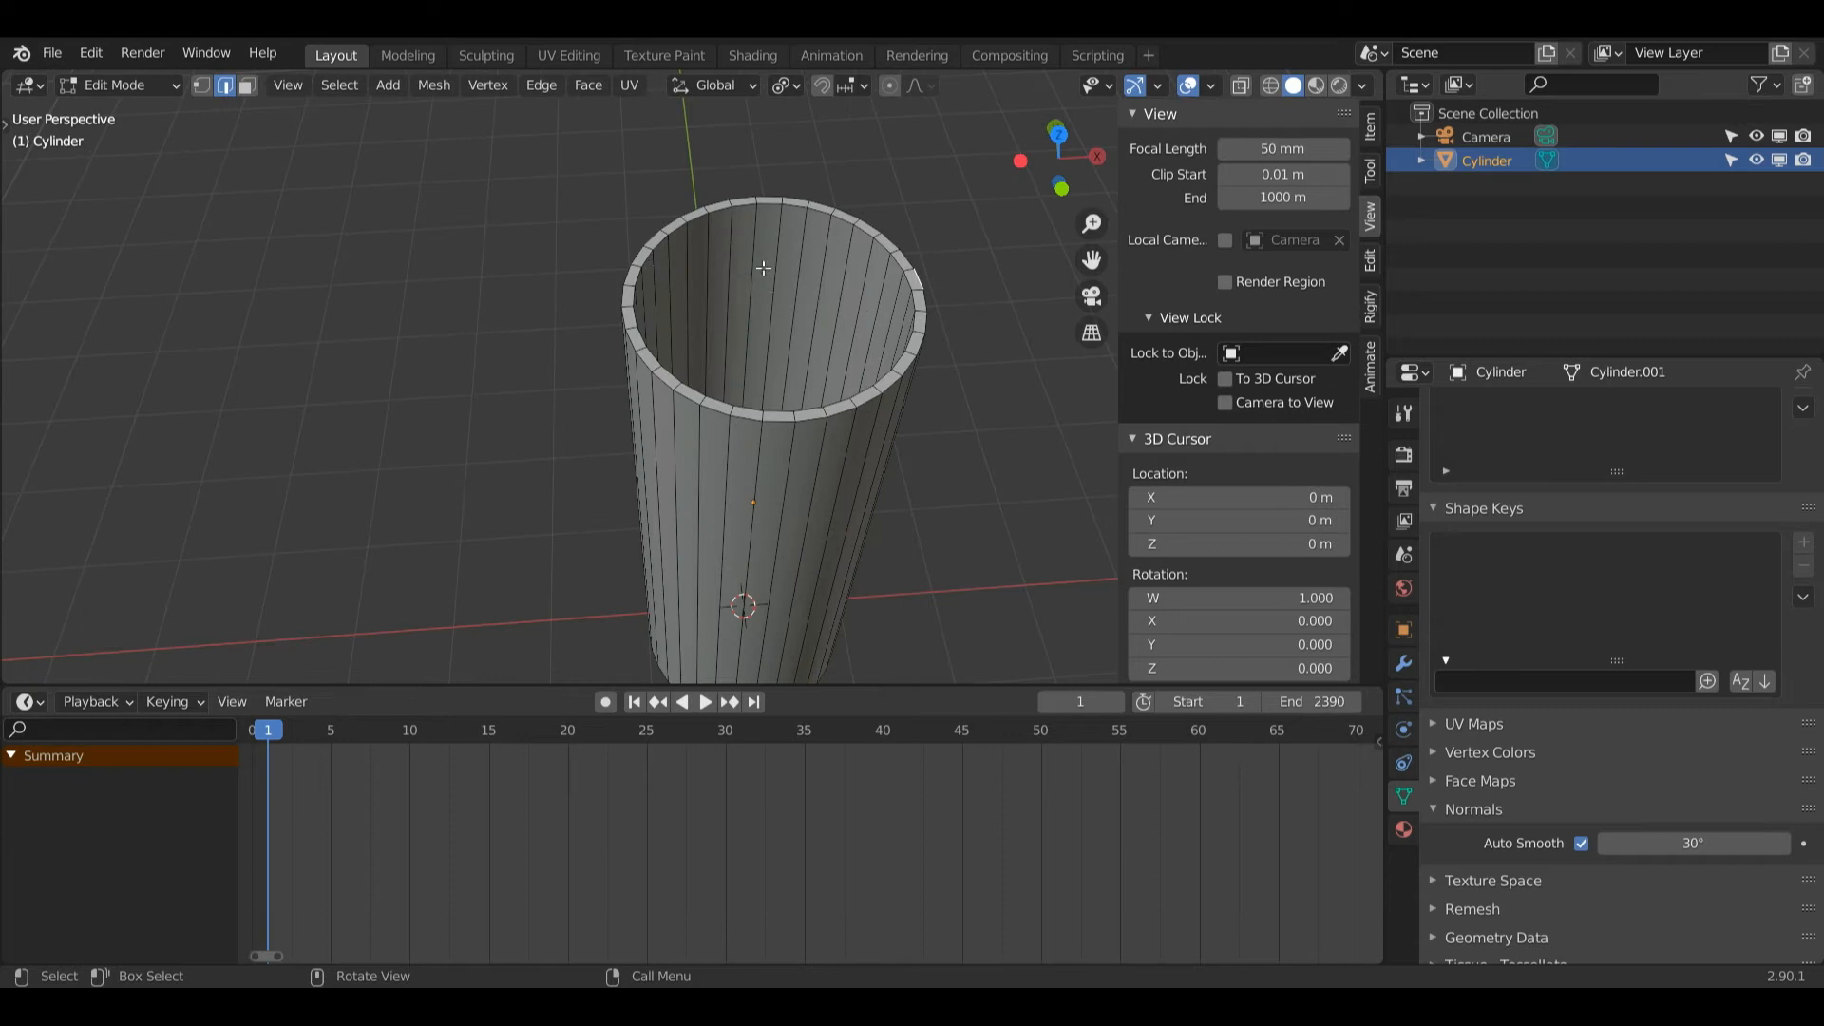
left_click(911, 348, "alt")
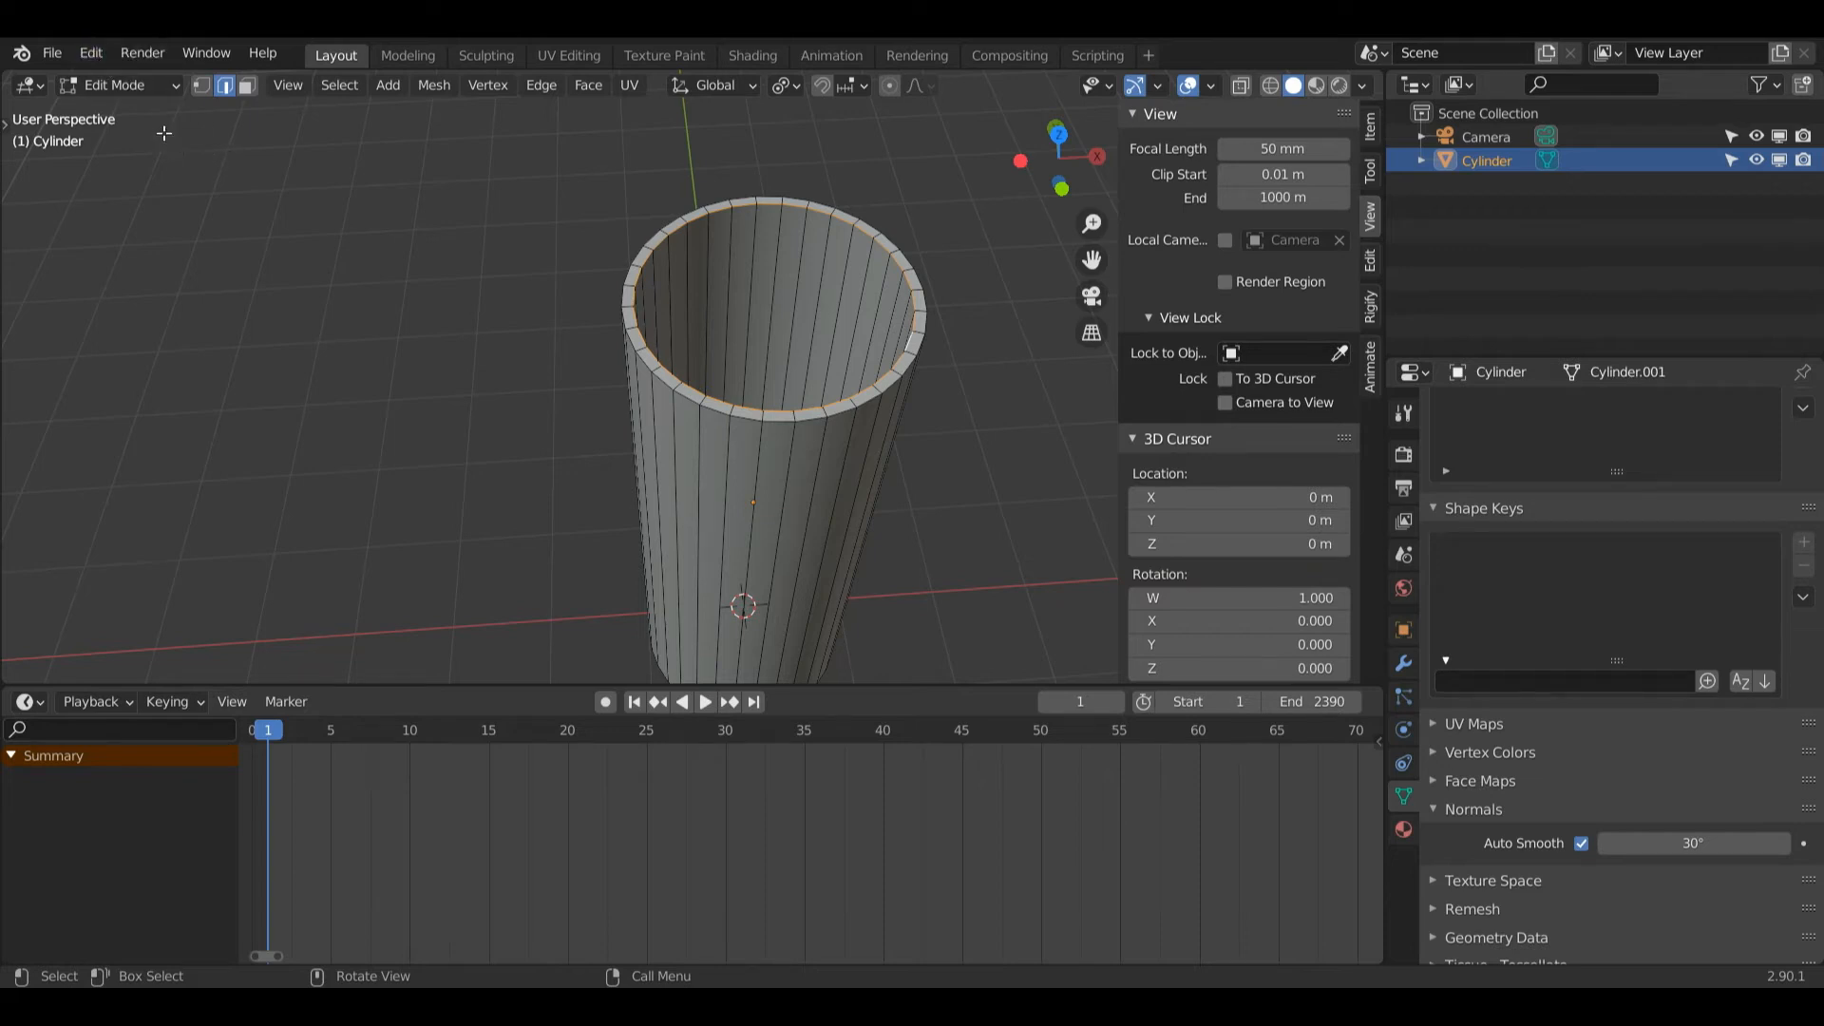
- Select the outer edge loop of the cylinder's top rim
left_click(94, 54)
left_click(169, 392)
left_click(839, 410, "alt")
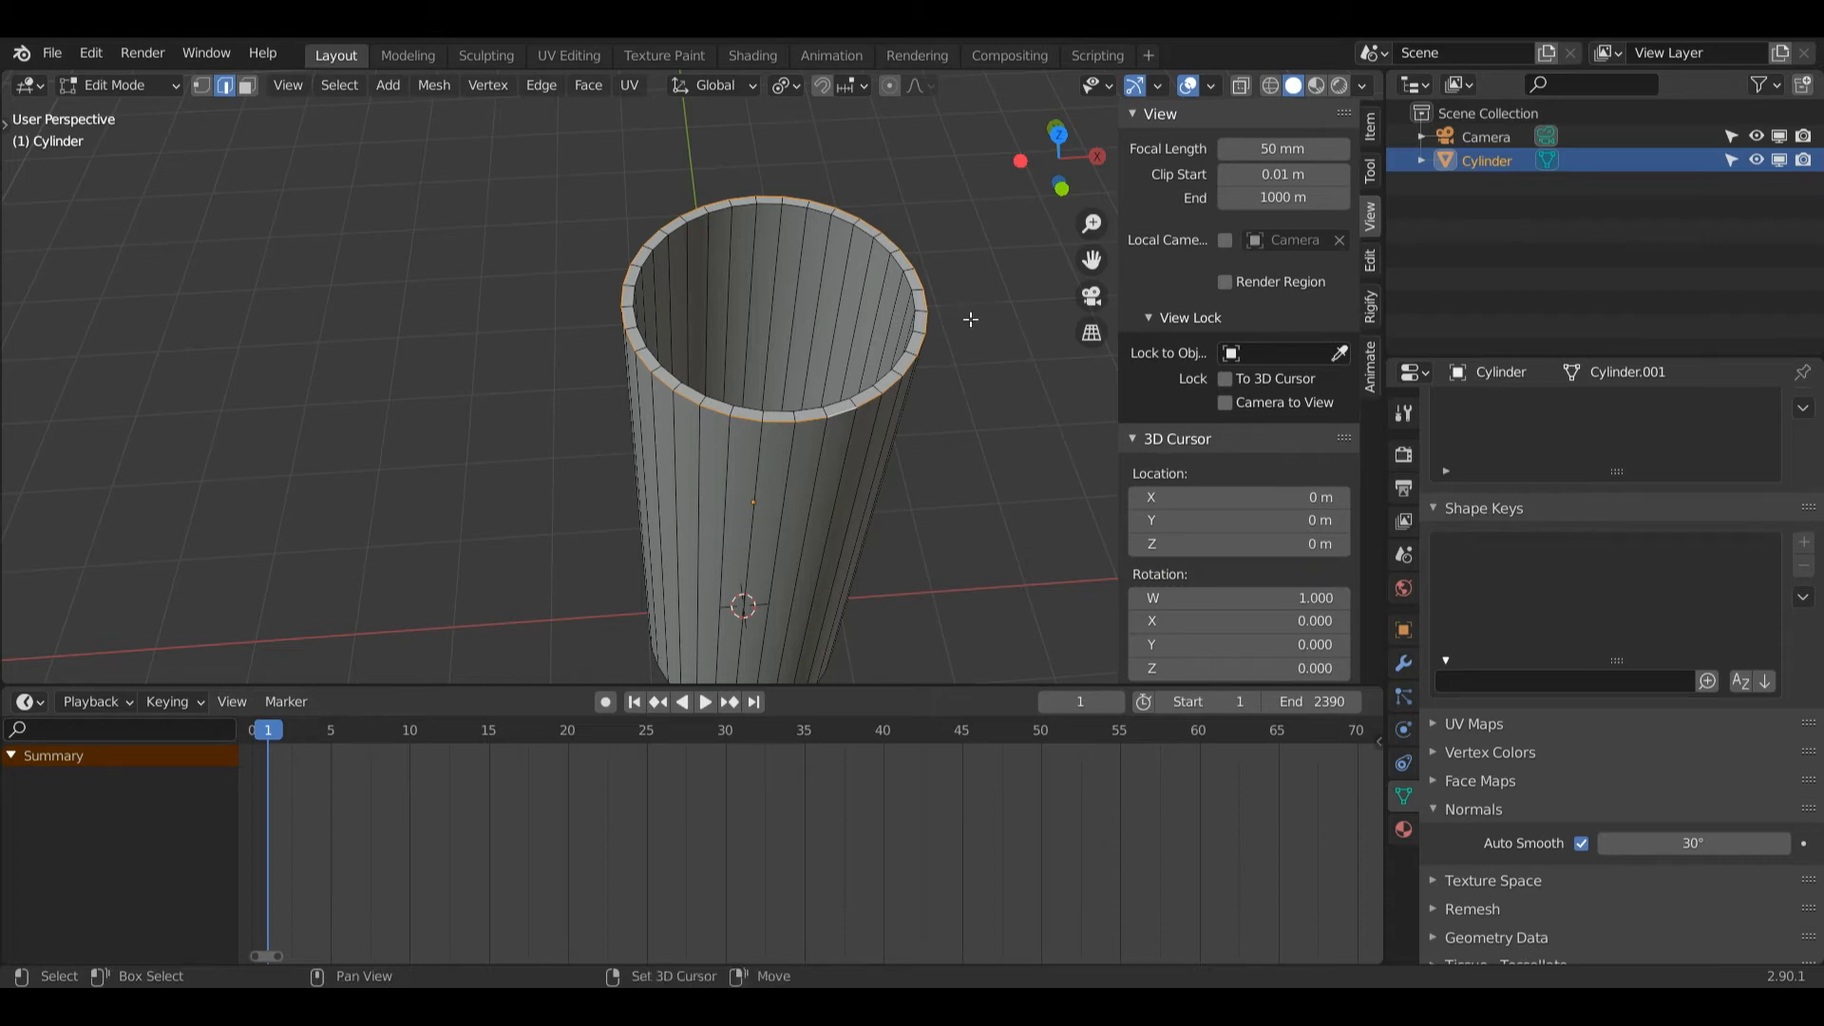
- Add the cylinder's outer bottom edge loop to the selected rim edge loops
left_click(908, 283, "alt")
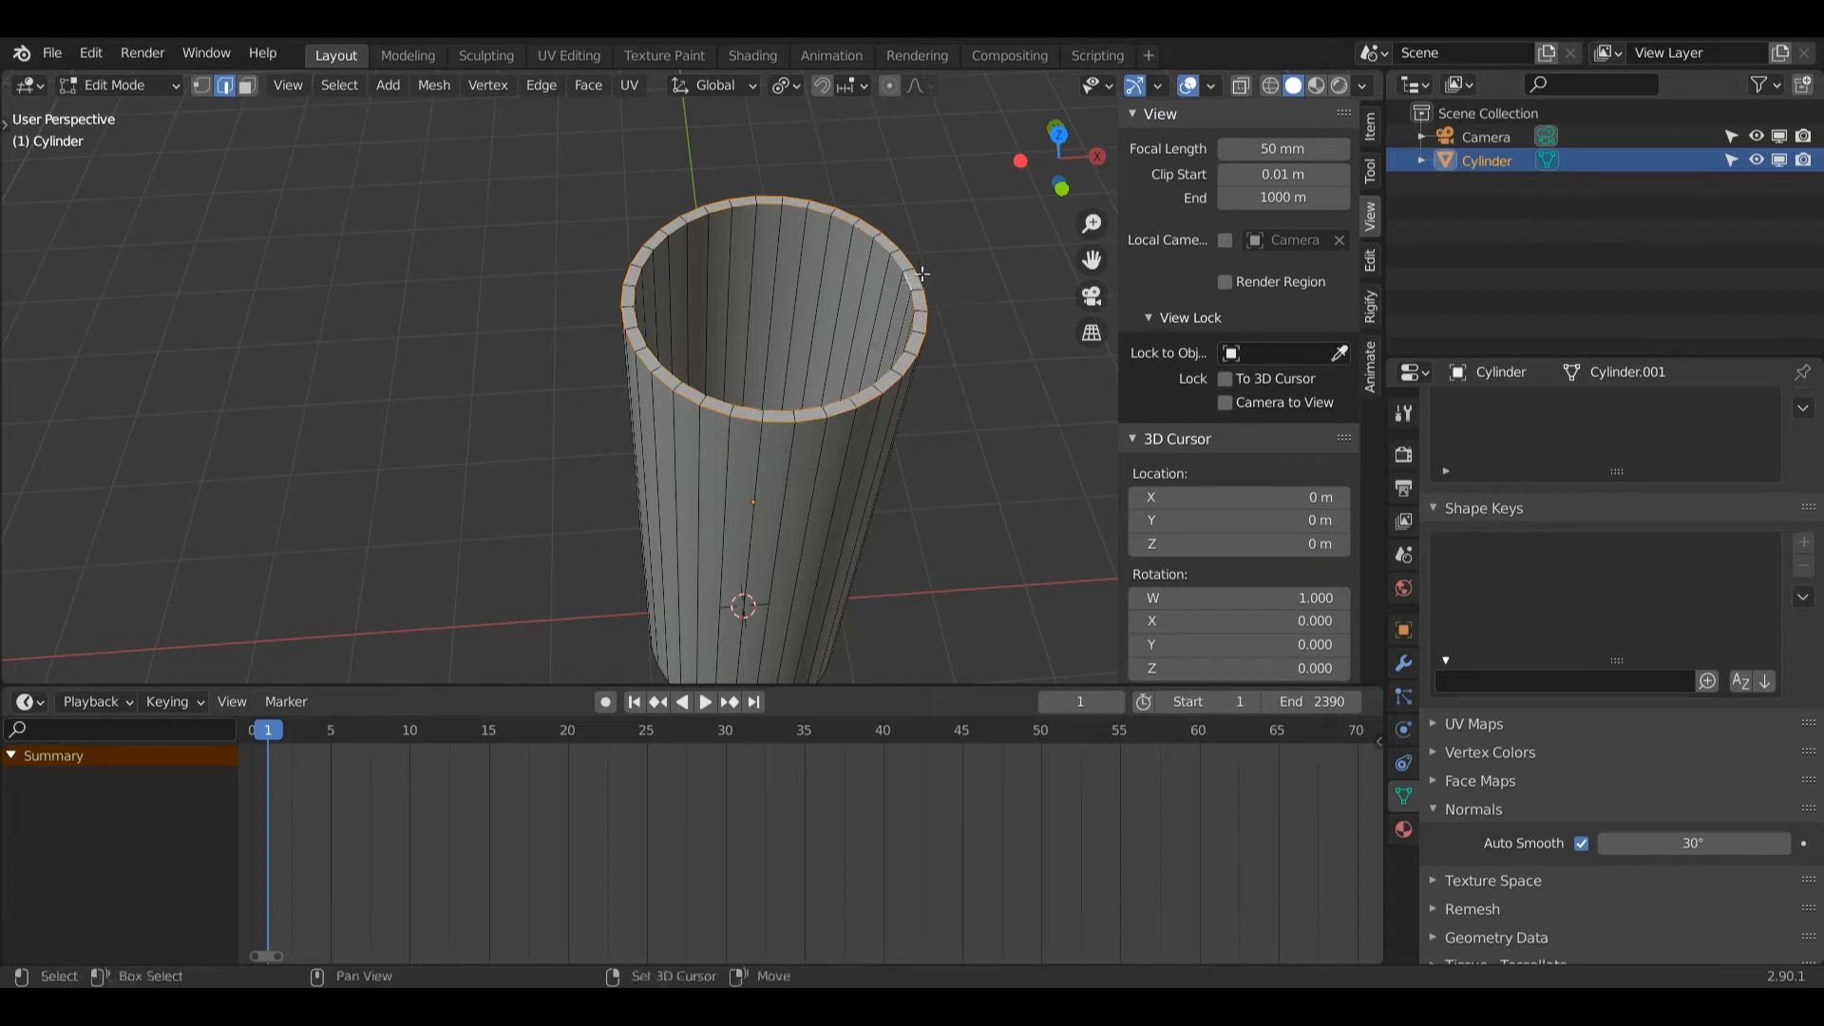
left_click_drag(1058, 152, 916, 290)
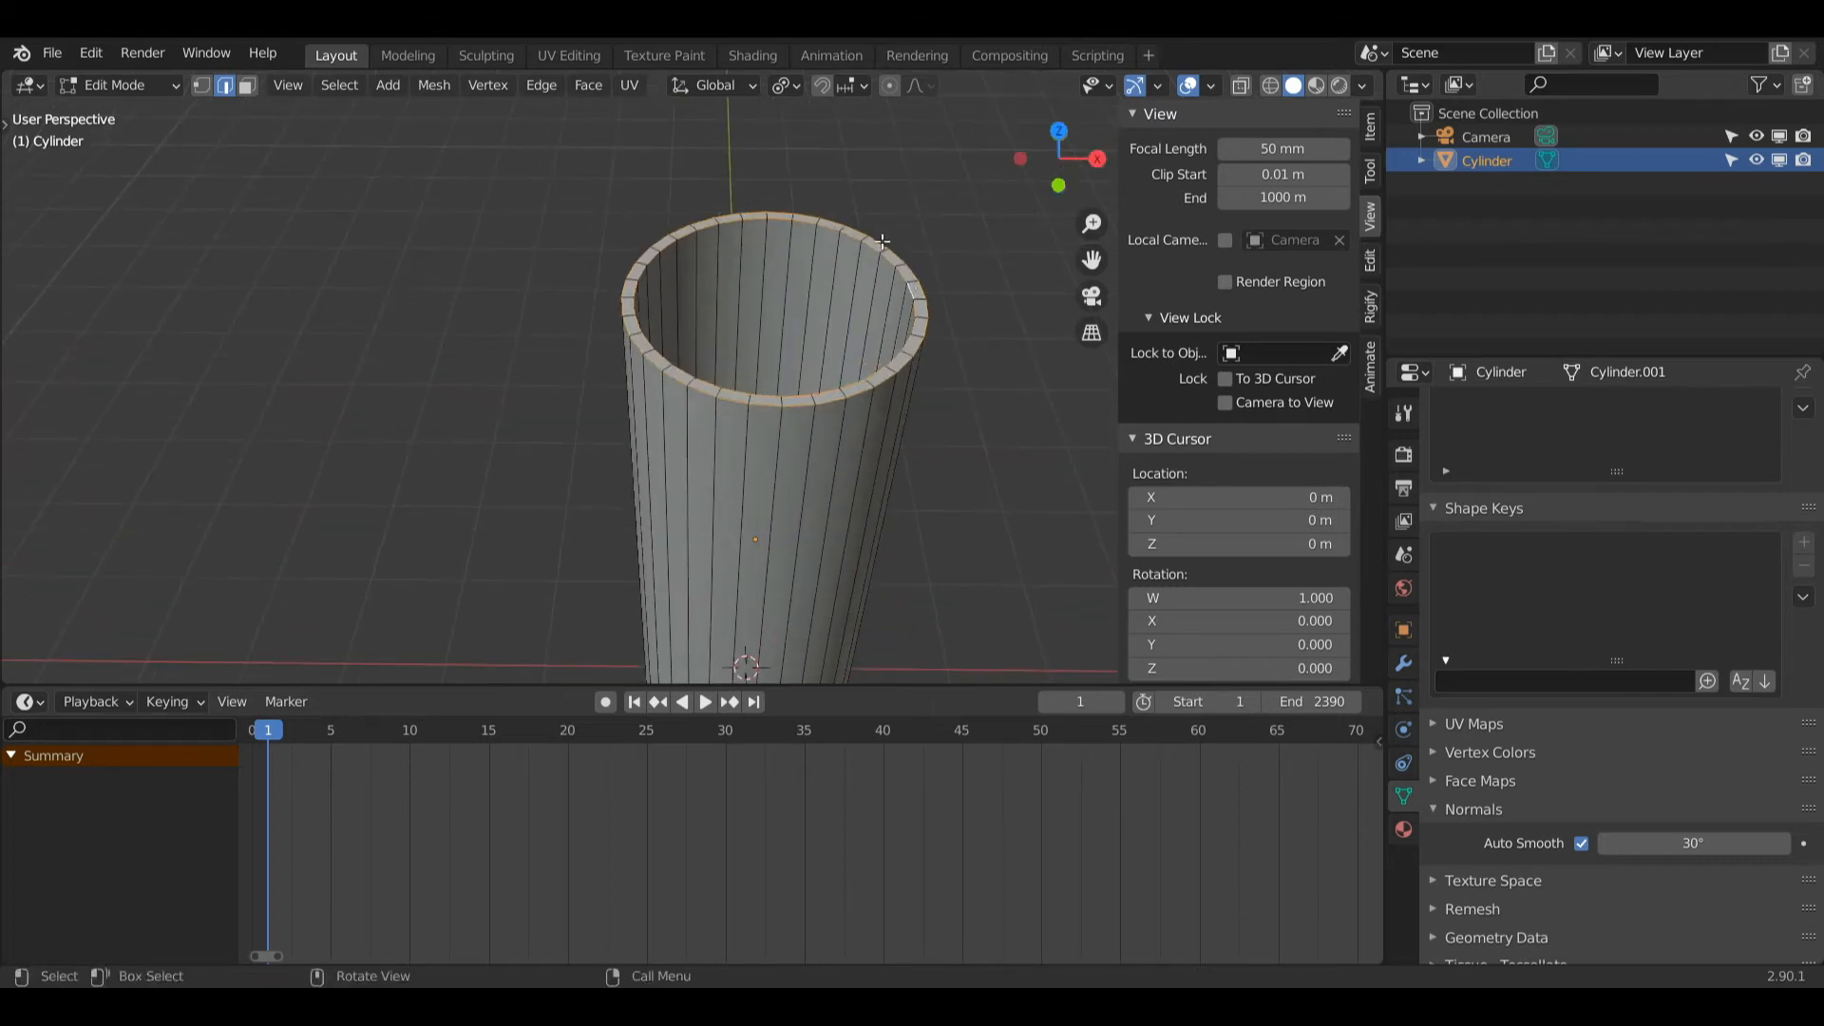
left_click_drag(1091, 260, 1091, 345)
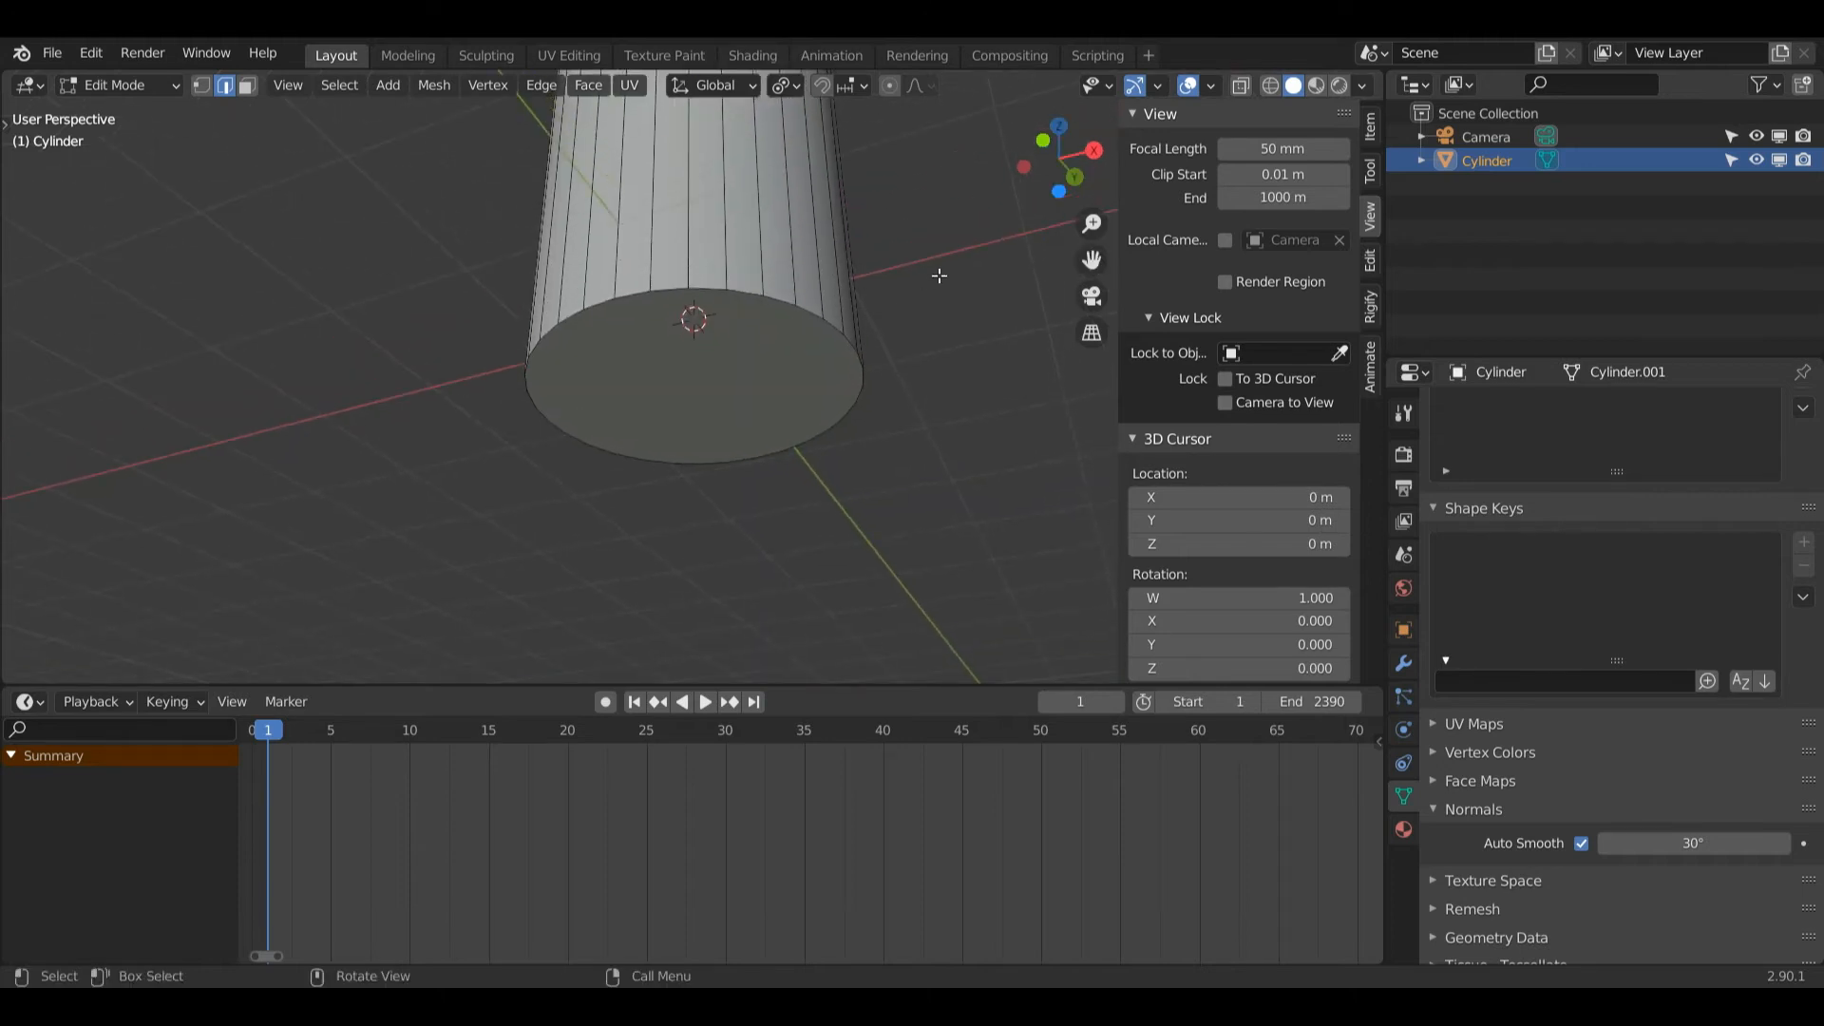
left_click(741, 289, "alt+shift")
left_click_drag(1066, 152, 1060, 169)
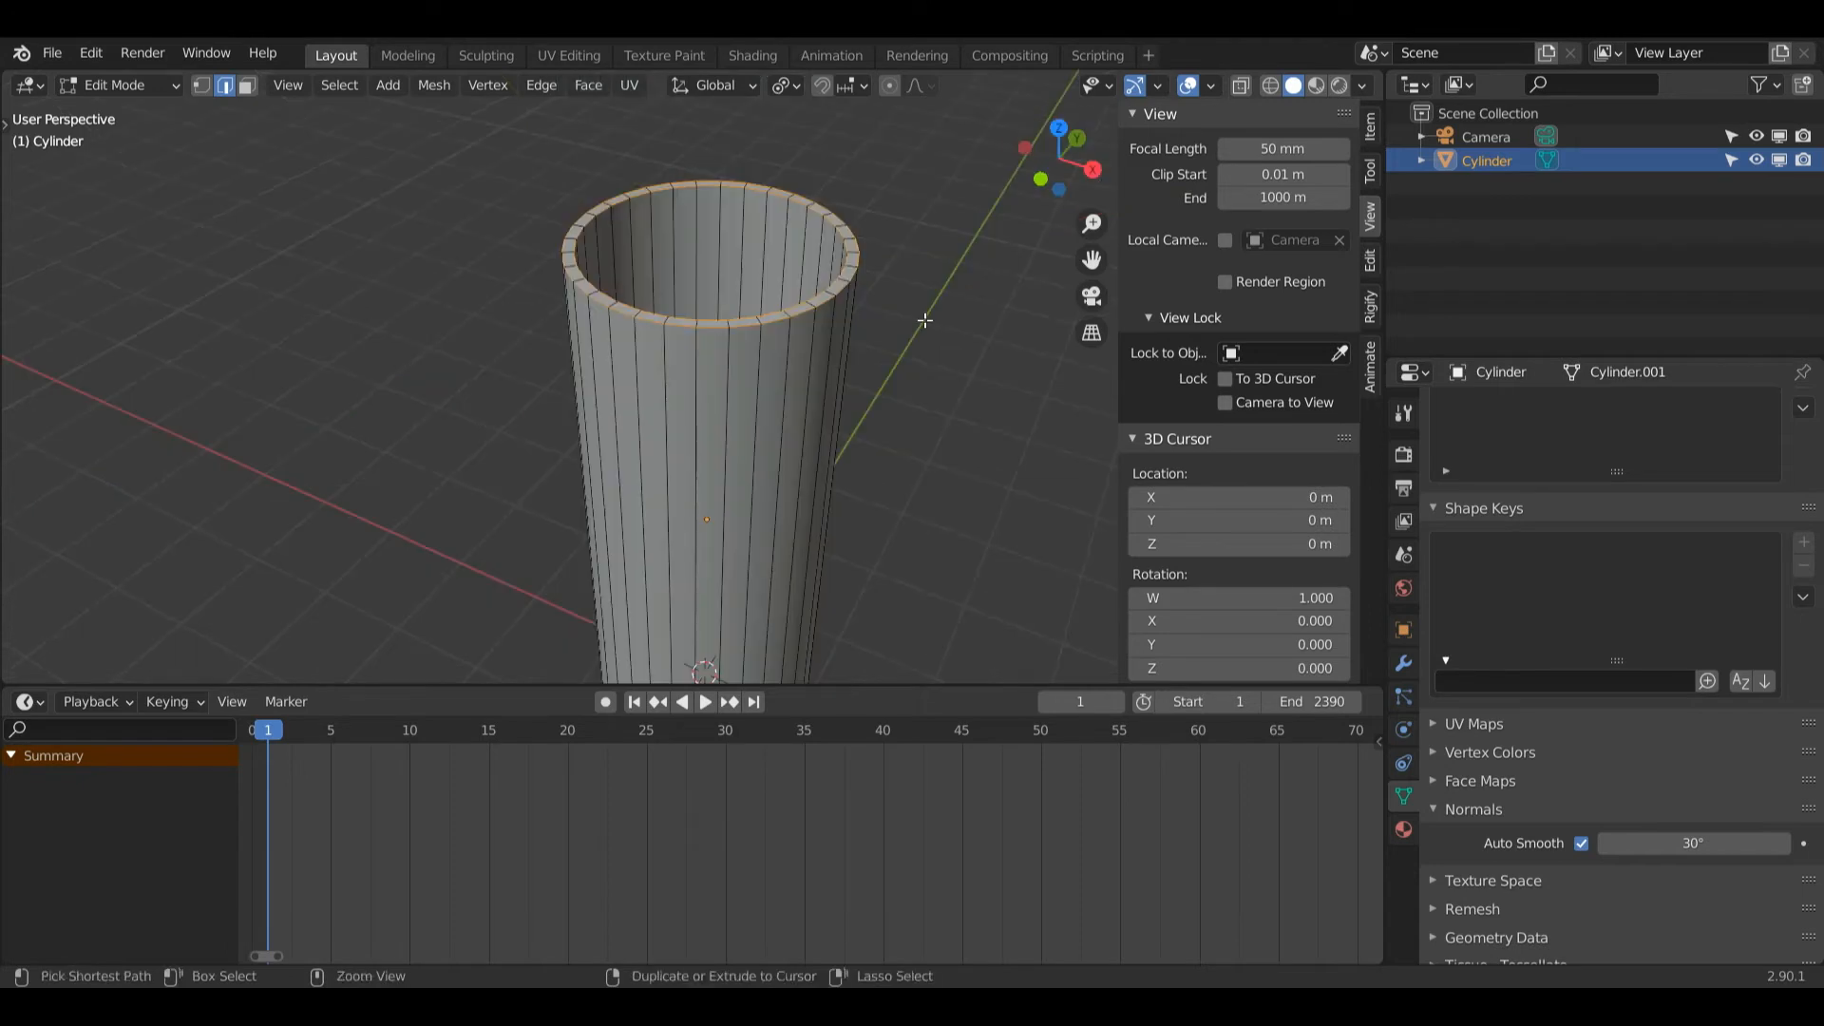
- Bevel the selected rim and bottom edge loops with a width of about 0.013 m and 2 segments
key("ctrl+b")
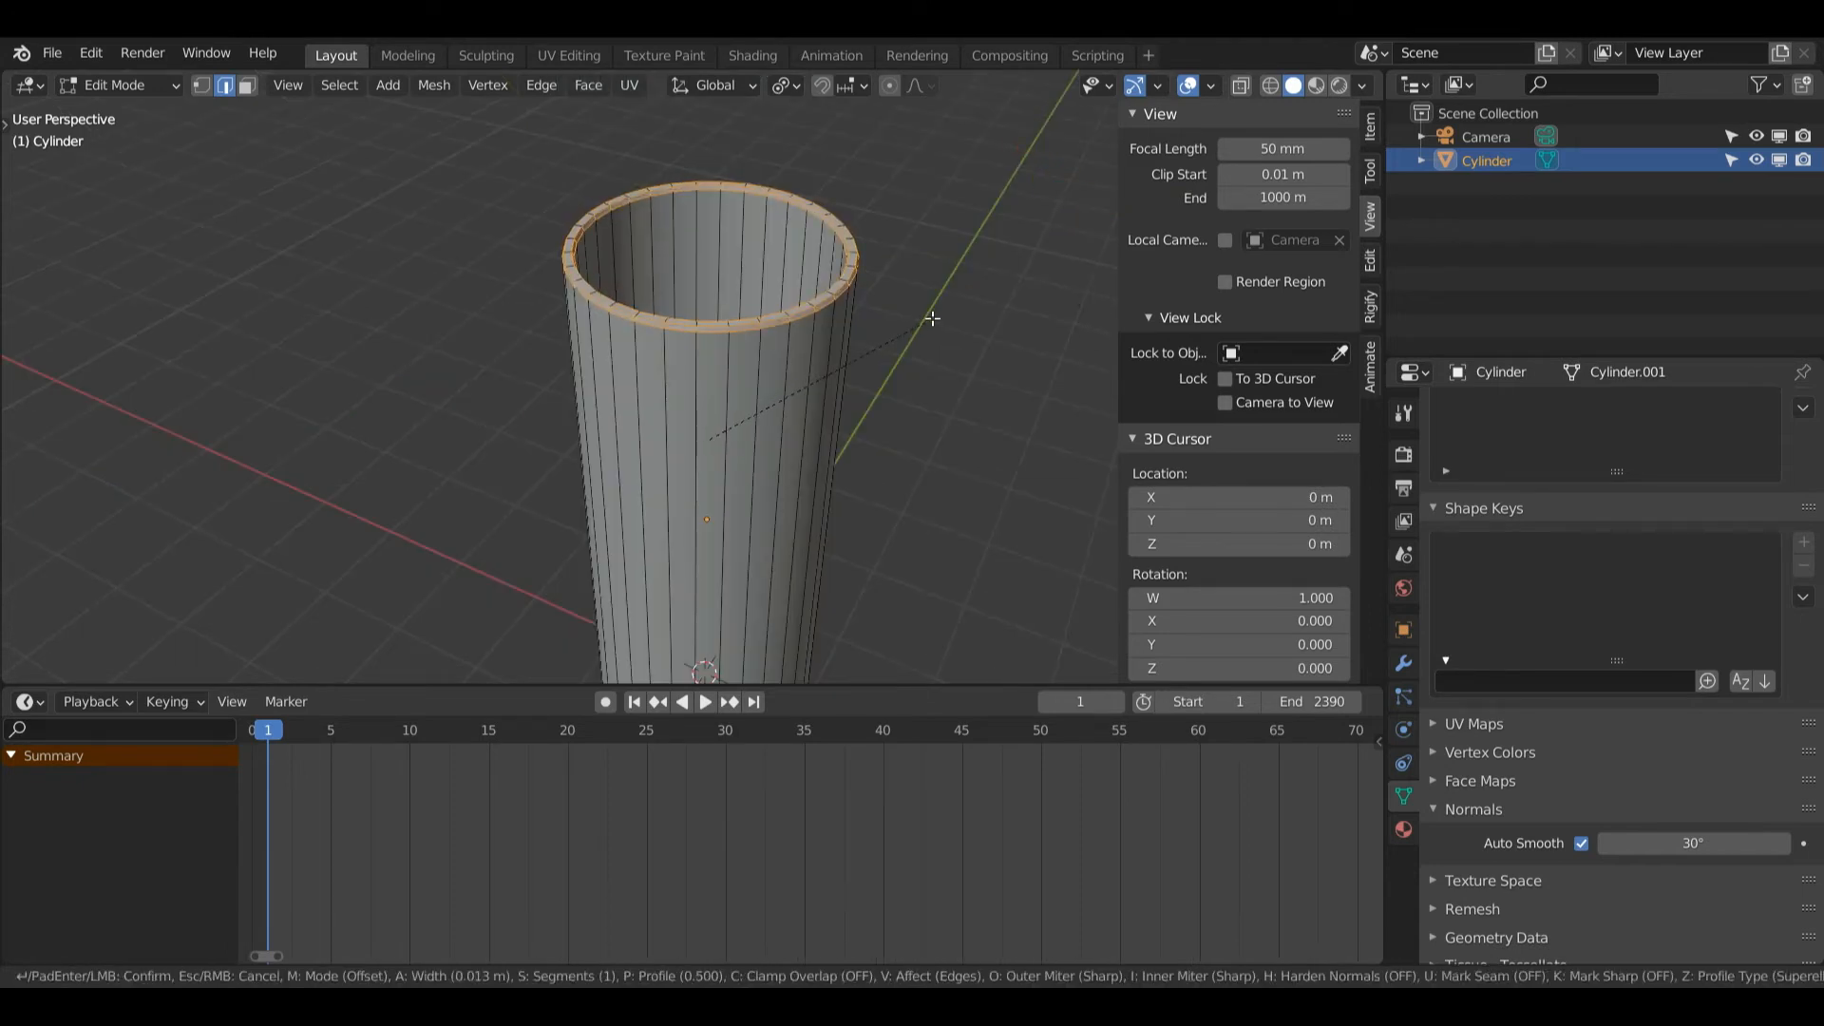
left_click(932, 318)
left_click(320, 332)
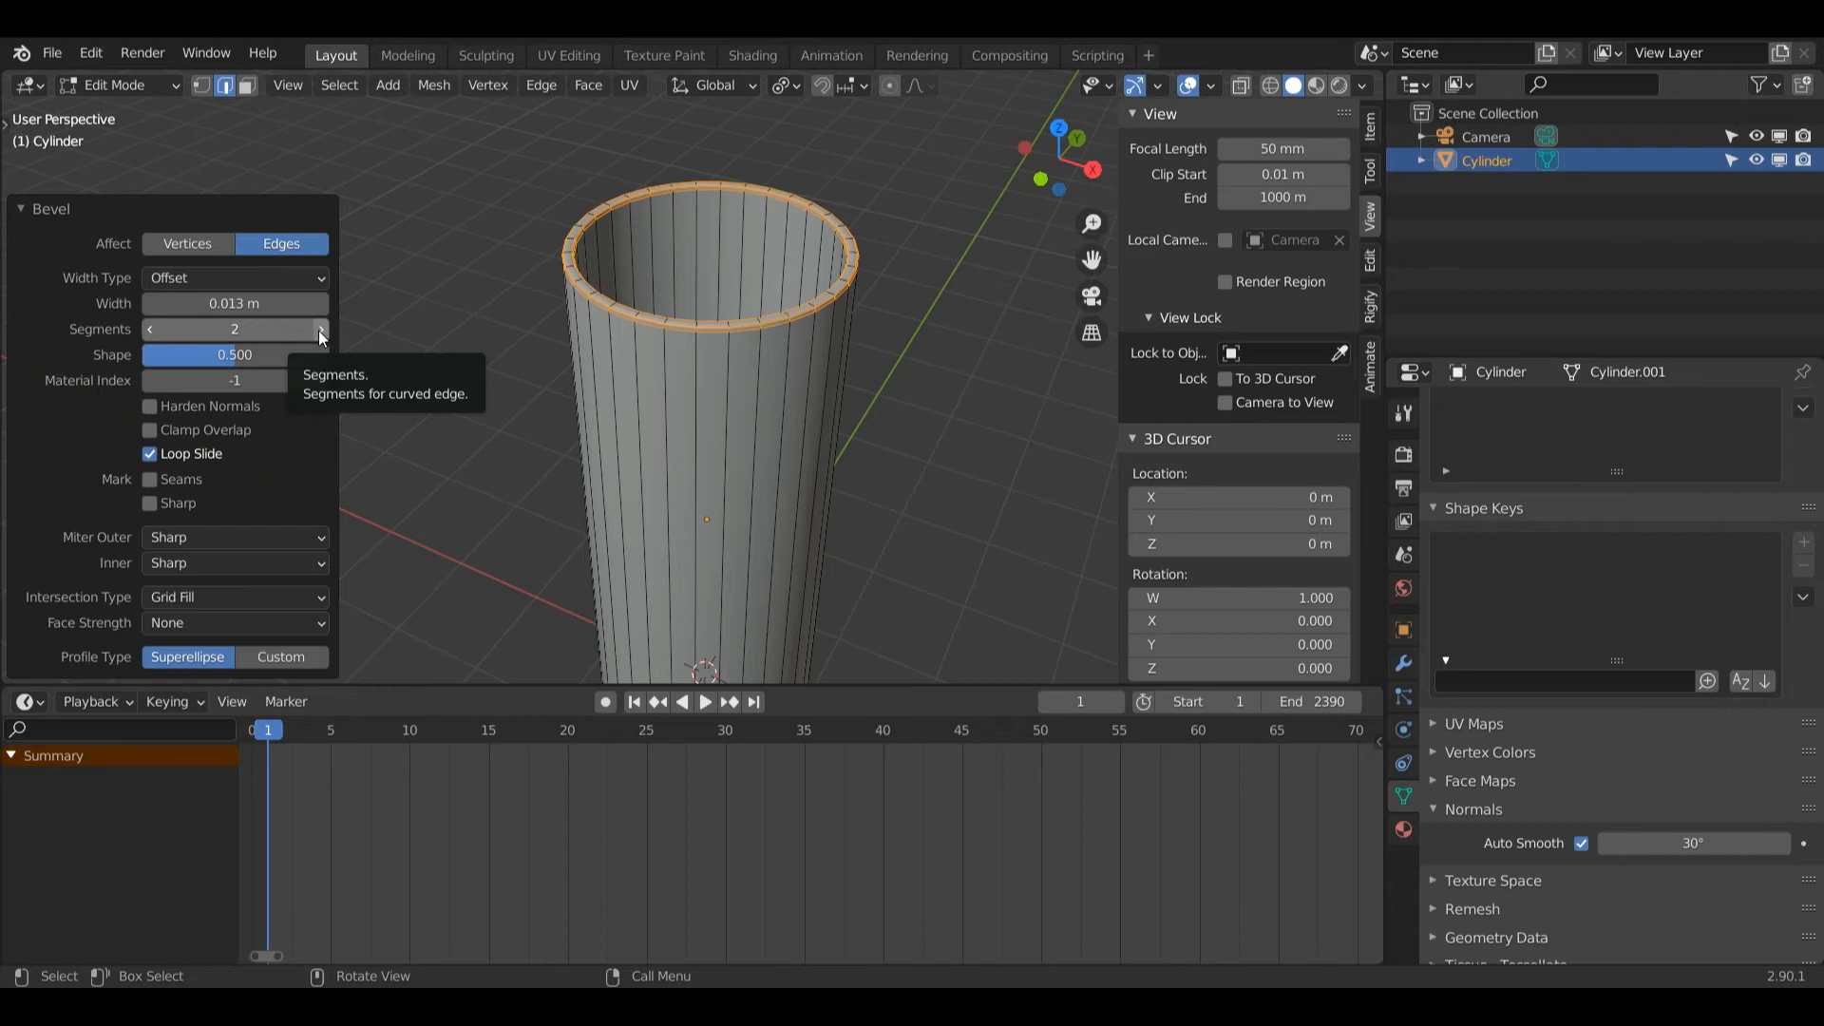
left_click(1006, 294)
- In face selection, select the cylinder's bottom face and inset it by about 0.087 m
middle_click_drag(994, 311, 1094, 257)
left_click_drag(1094, 258, 1074, 114)
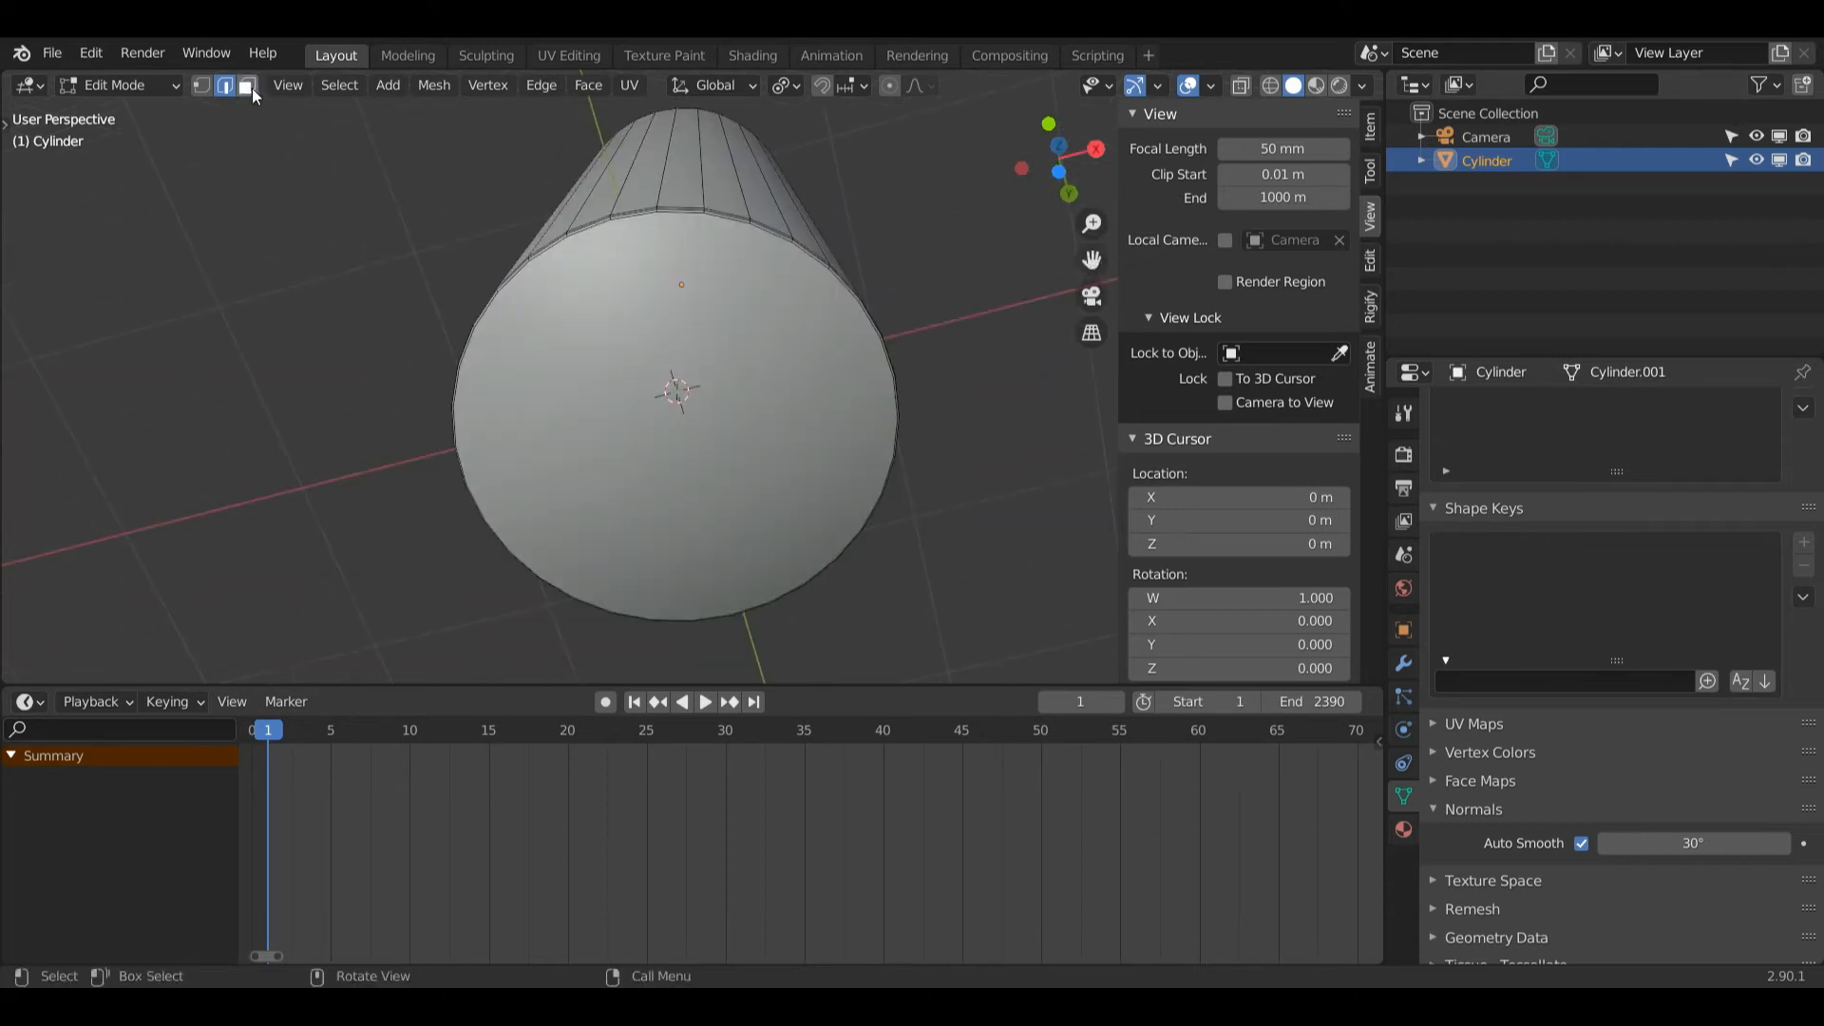
key("3")
left_click(741, 445)
left_click_drag(1056, 162, 1062, 204)
key("i")
left_click(1124, 305)
- Extrude the inset bottom face about 0.038 m inward to form a recess, and return to Object Mode
middle_click_drag(1124, 305, 1021, 285)
key("e")
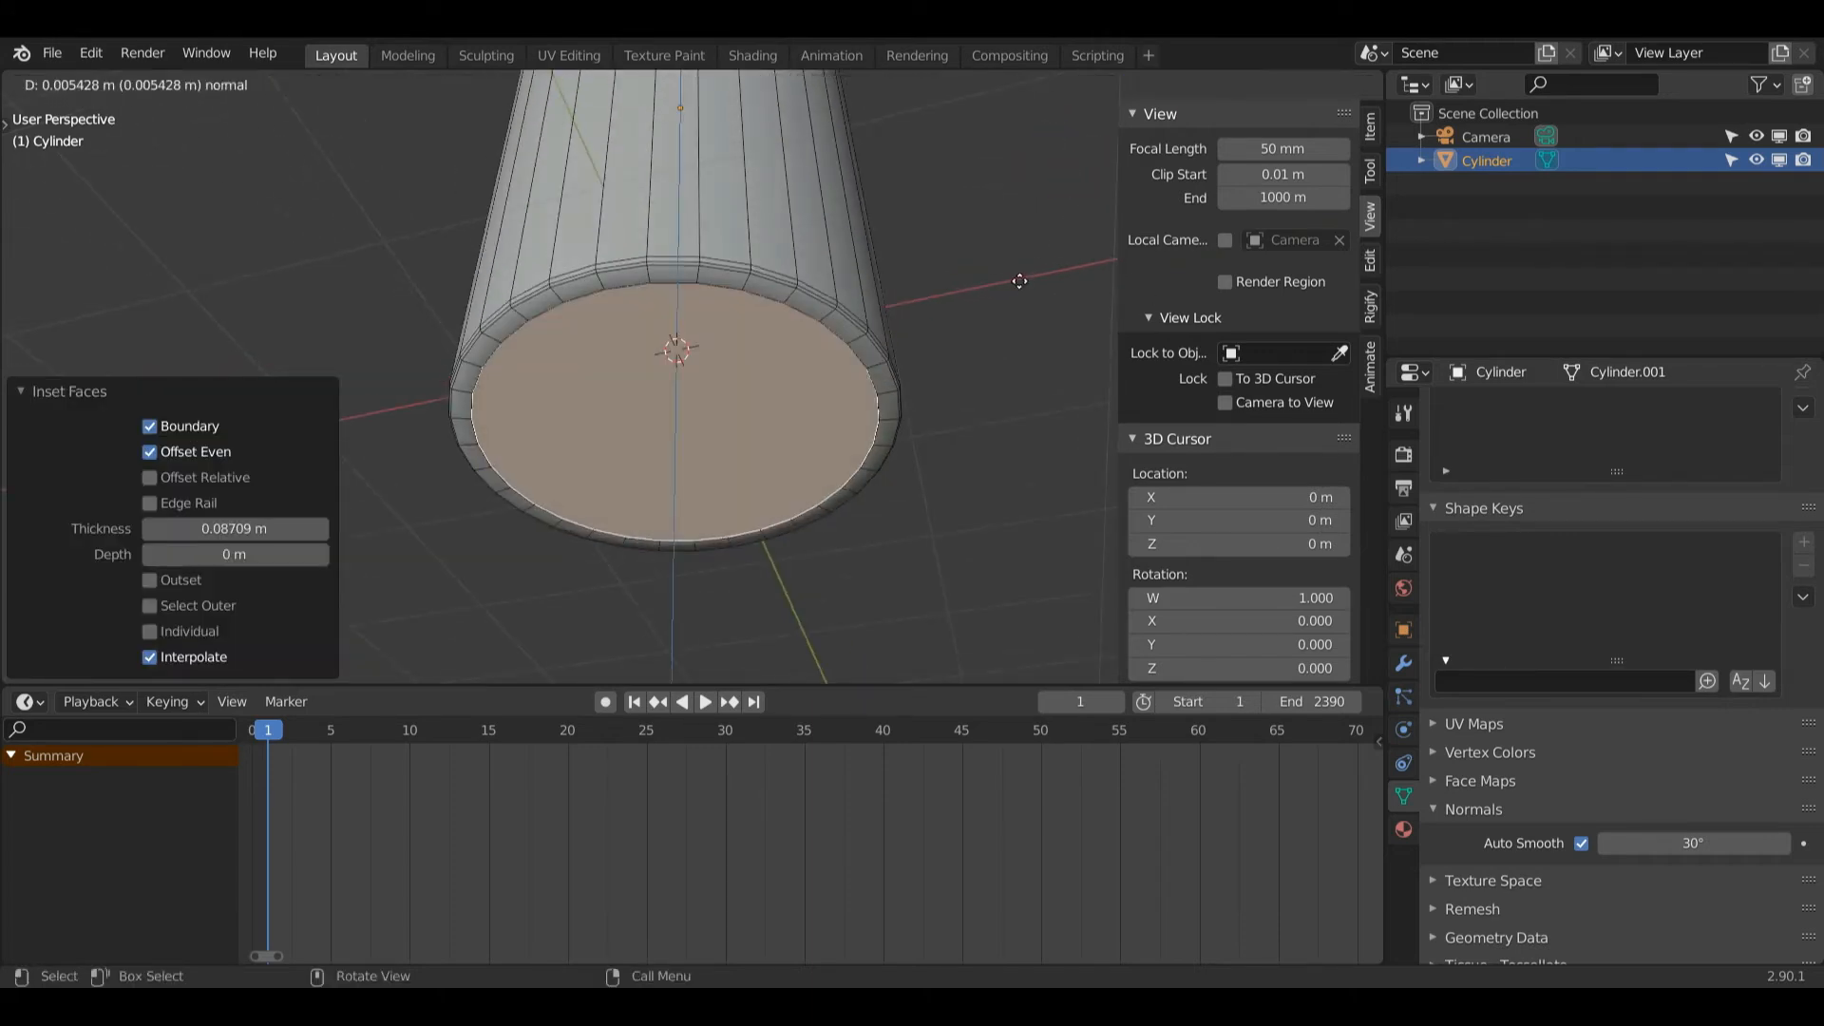
left_click(1019, 295)
middle_click_drag(1020, 294, 1019, 238)
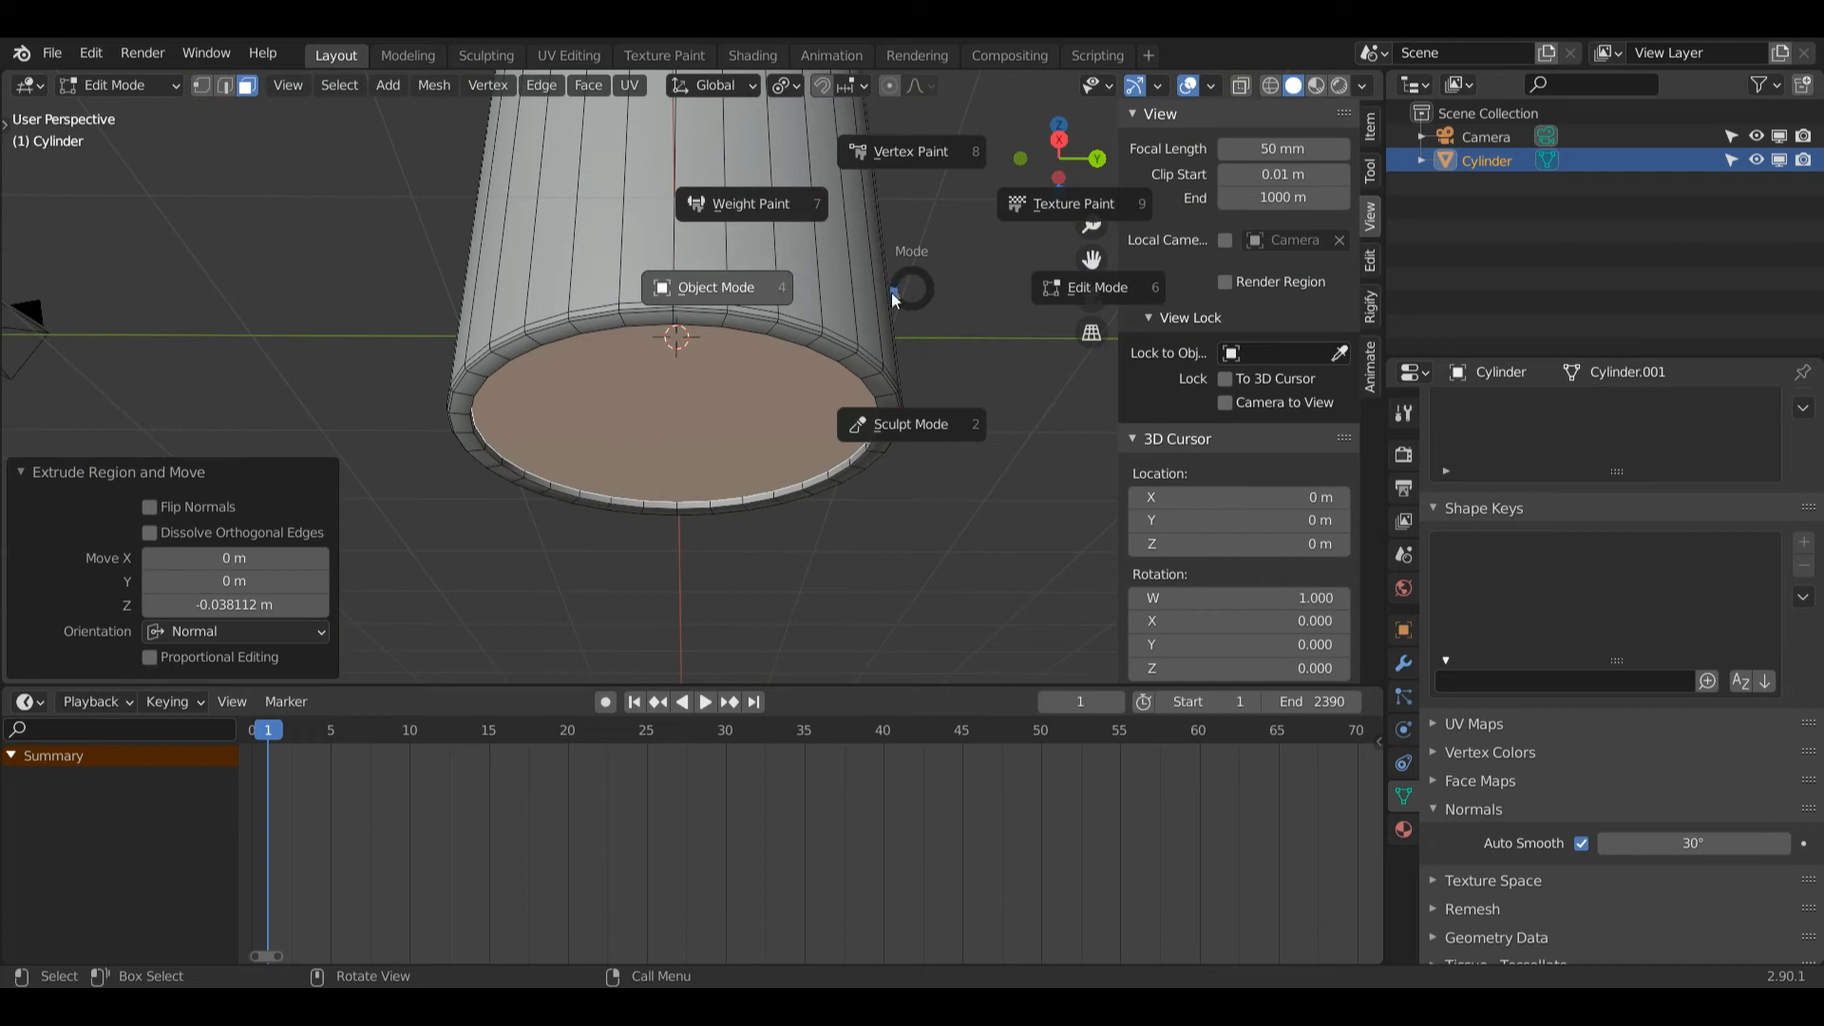
left_click(761, 294)
mouse_move(1040, 171)
left_mouse_down()
mouse_move(1026, 201)
mouse_move(1028, 173)
left_mouse_up()
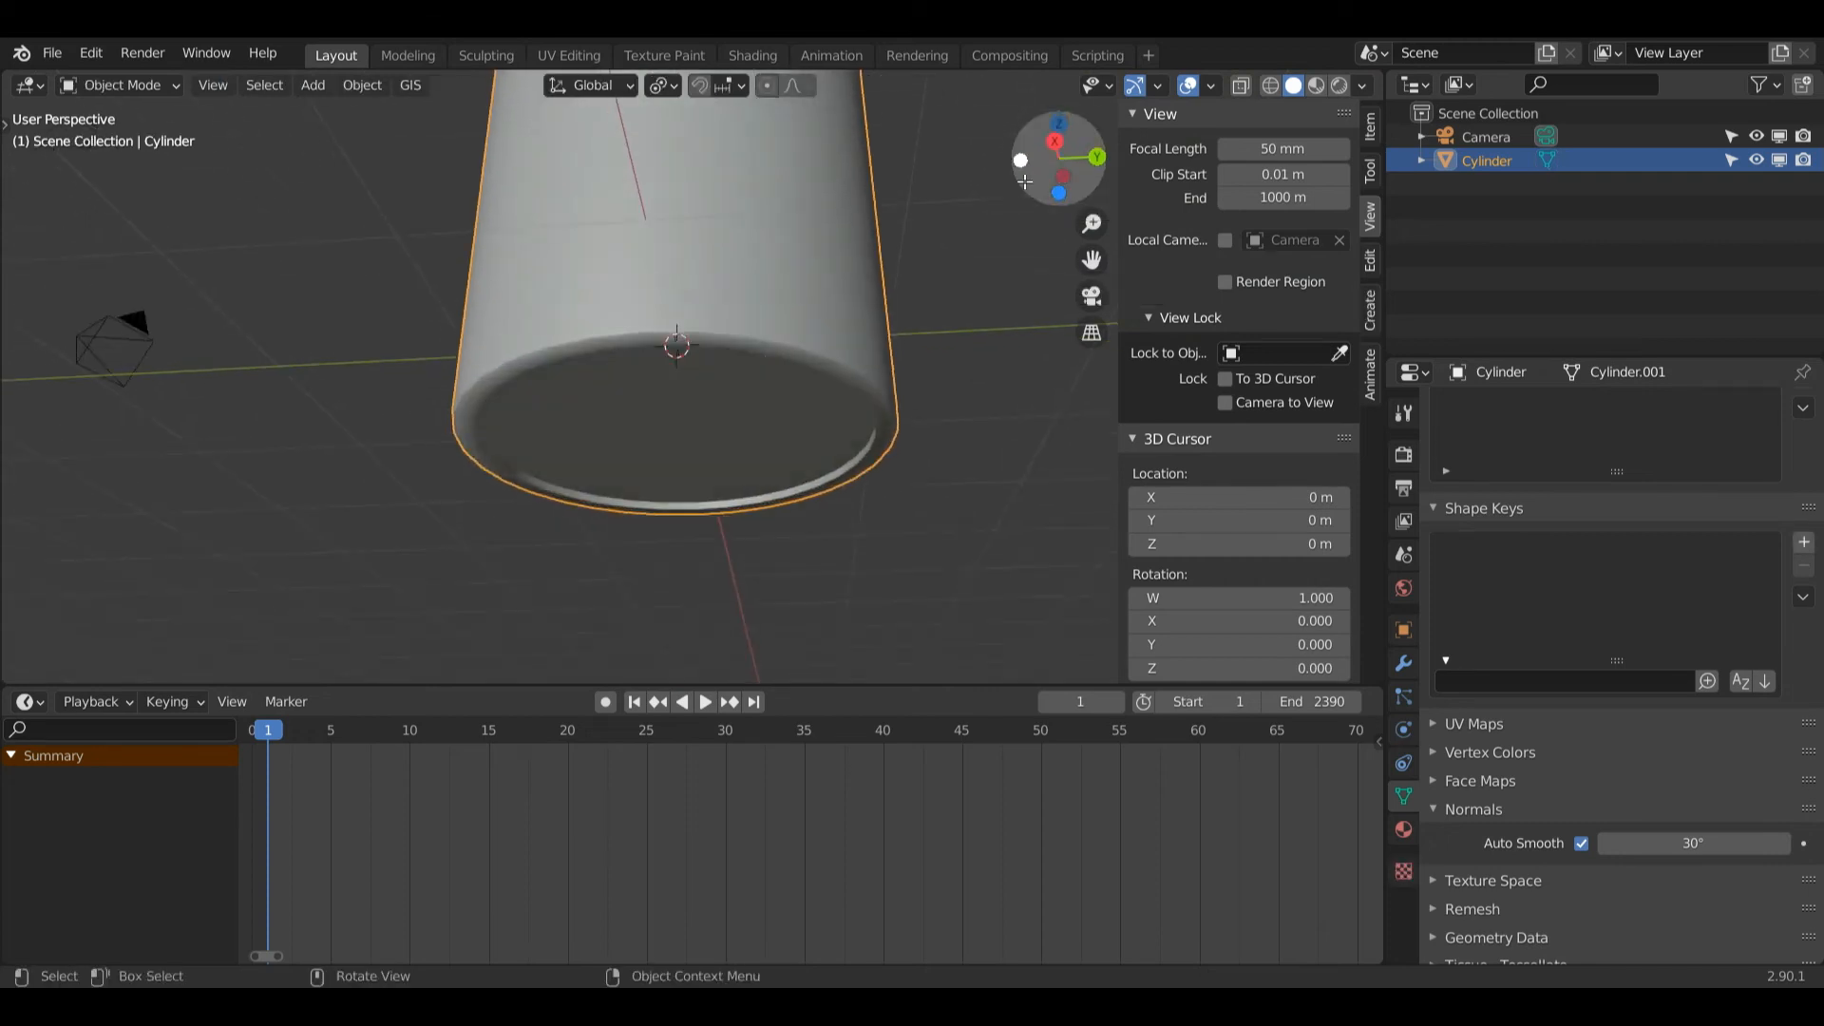
- In Edit Mode with edge selection, select the edge loop around the bottom recess, and return to Object Mode
key("ctrl+Tab")
left_click(1102, 249)
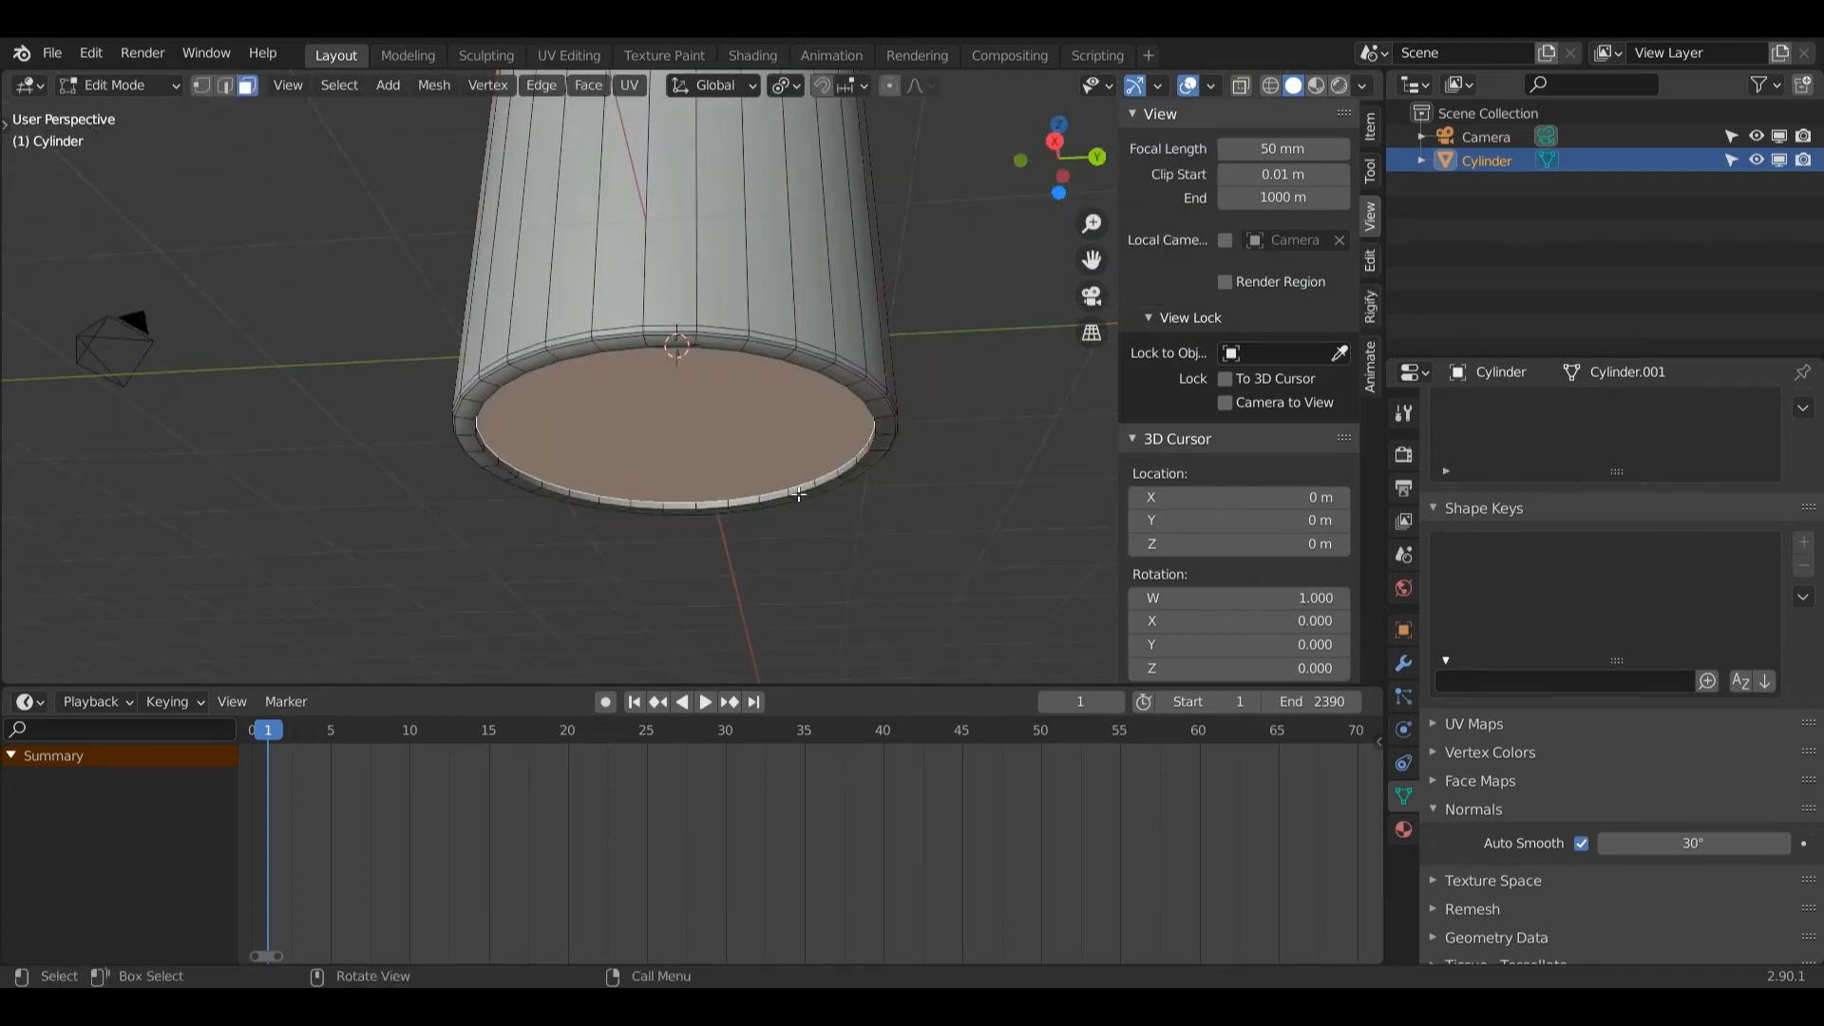
left_click(803, 492)
key("2")
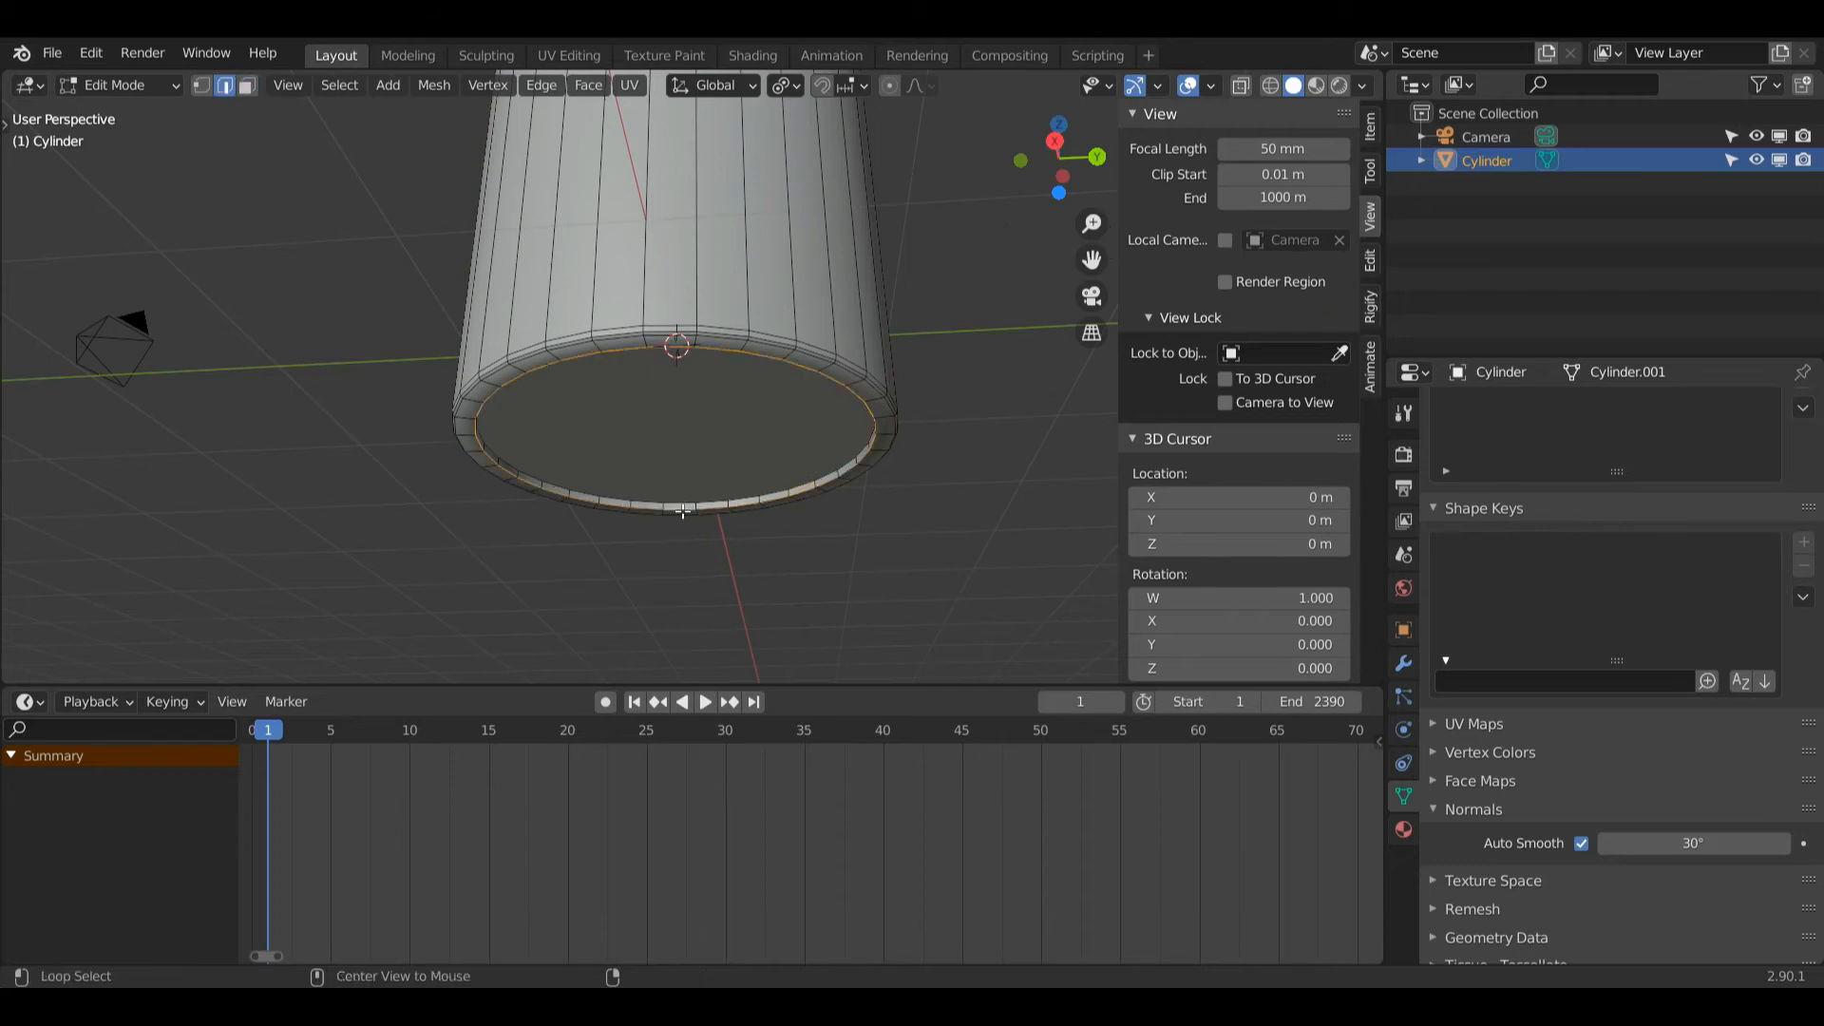
left_click(682, 511, "alt")
left_click_drag(1049, 165, 1081, 256)
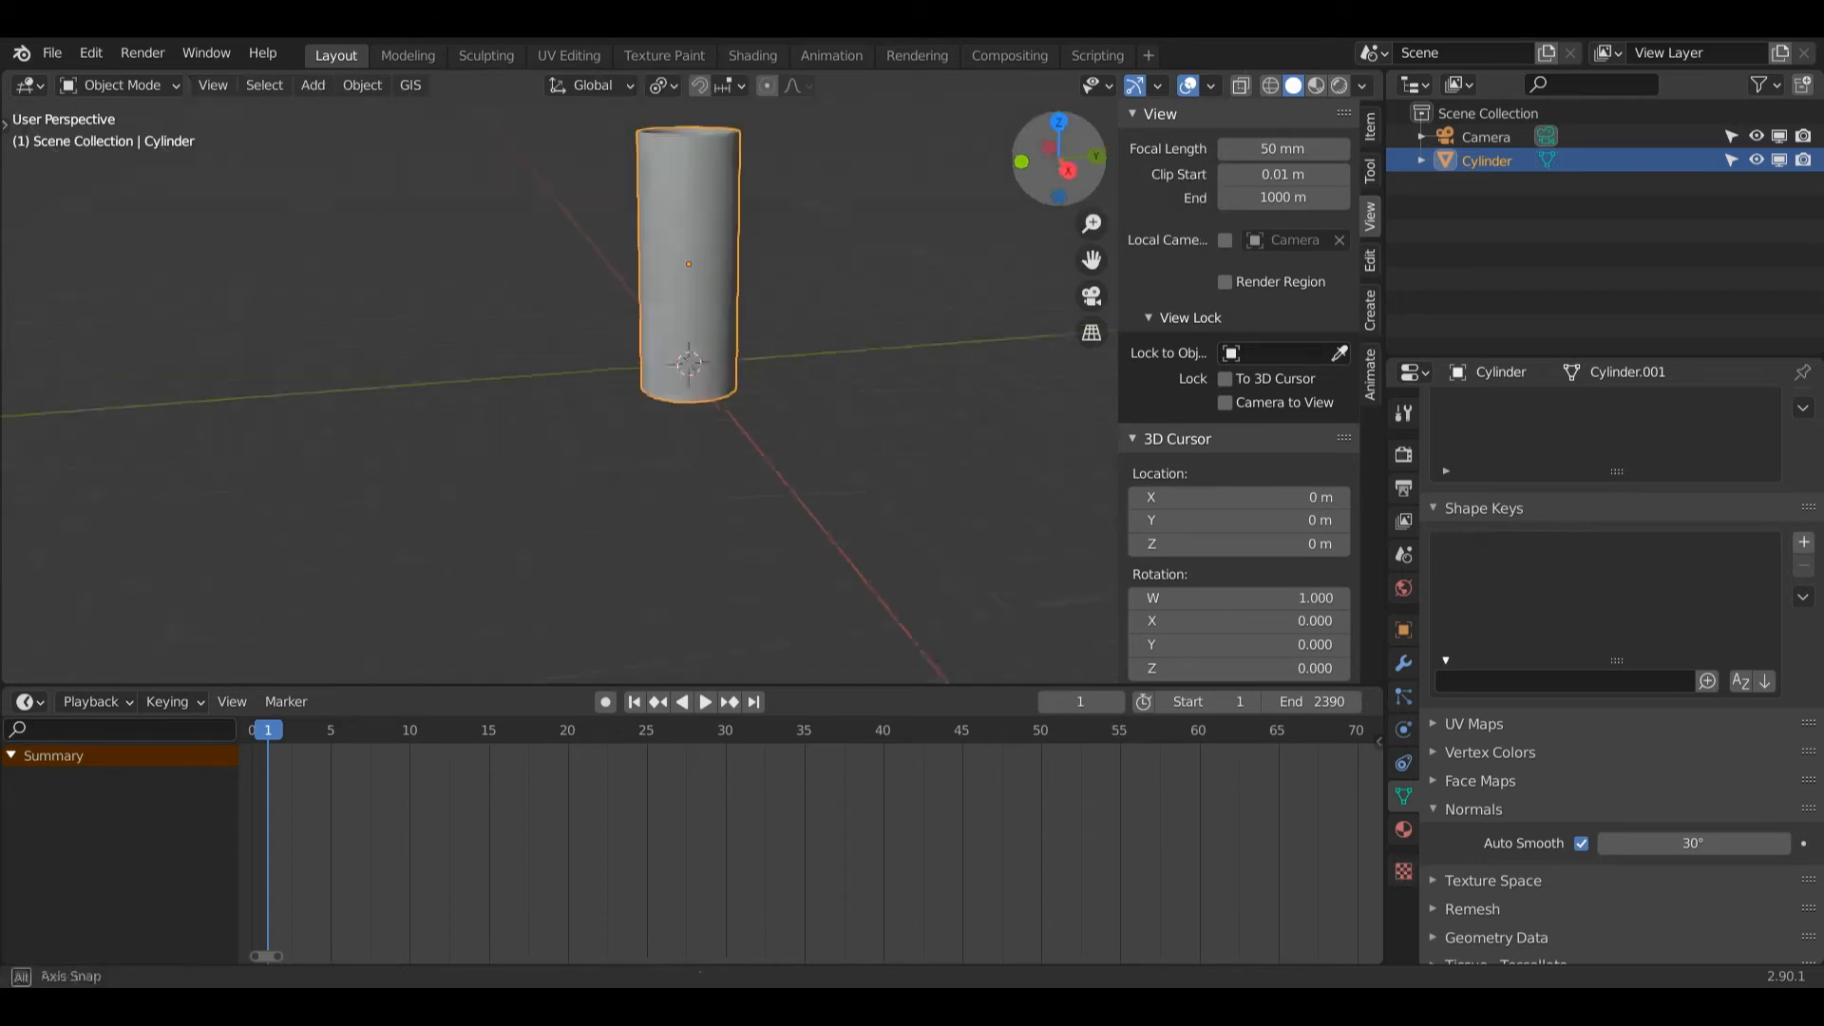
left_click_drag(1081, 256, 984, 309)
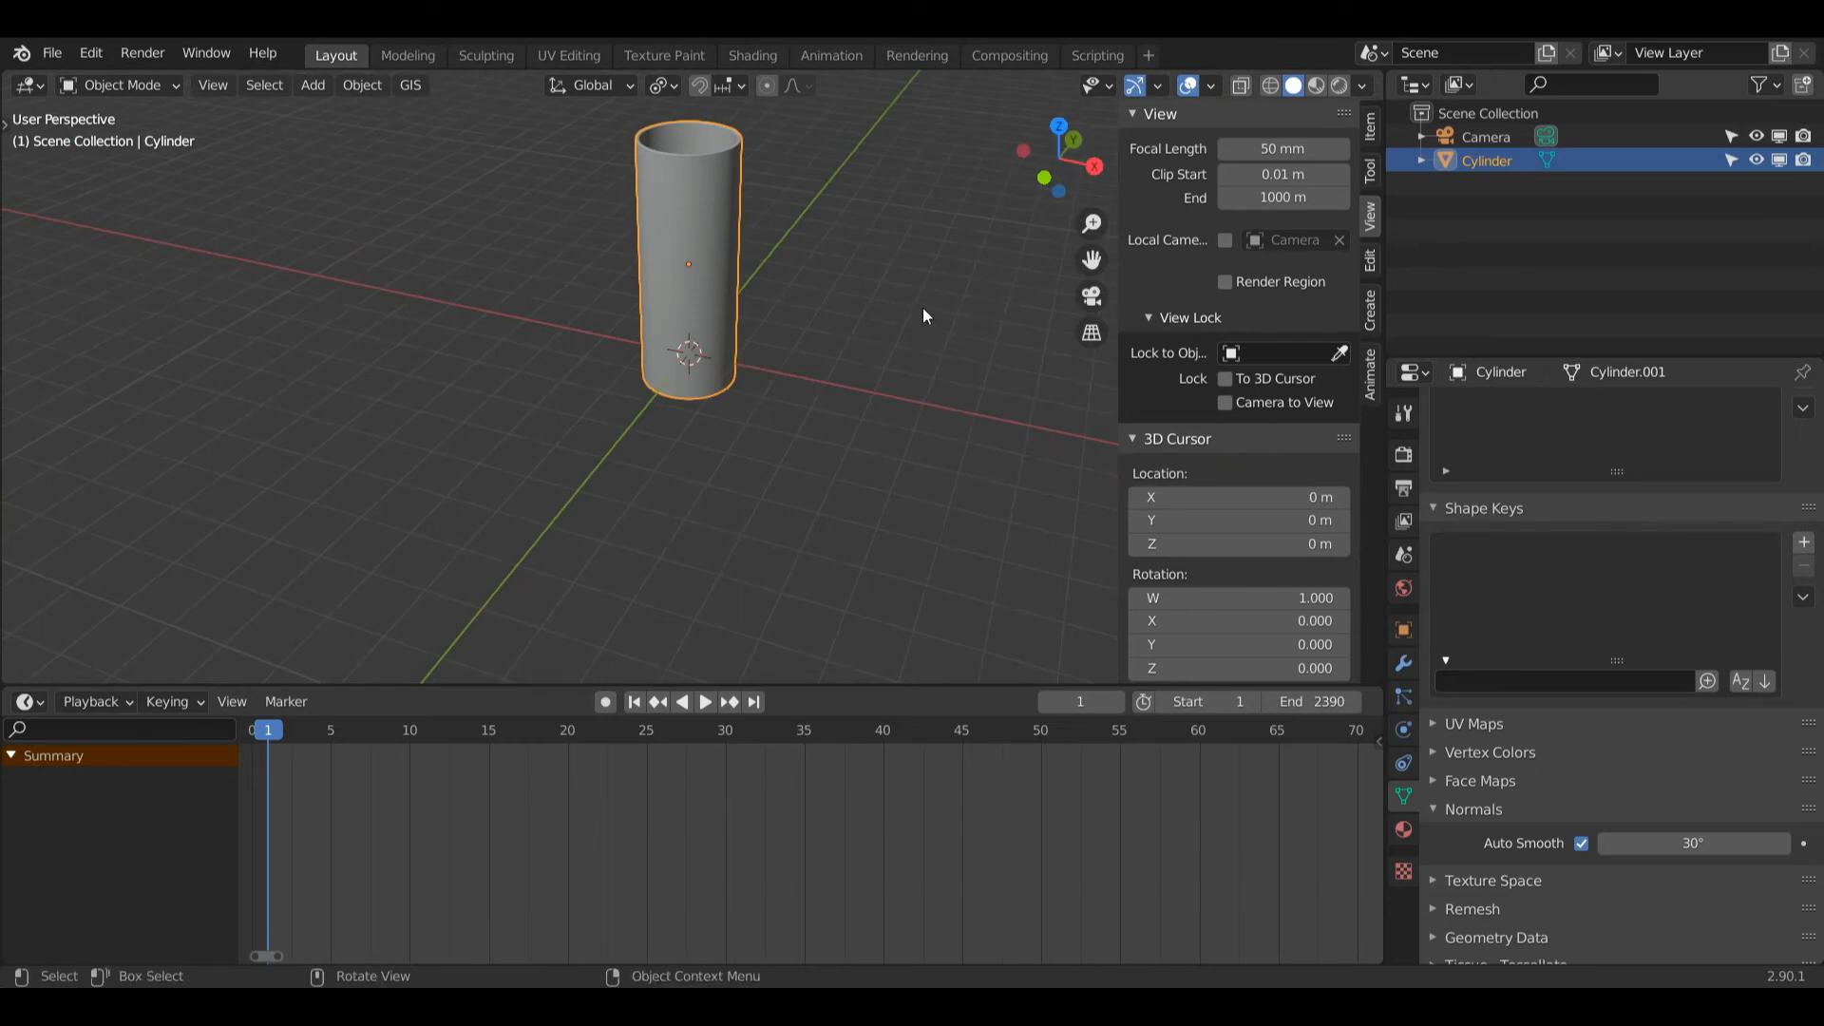
- Move the cylinder up about 0.52 m along the Z axis
key("g")
key("z")
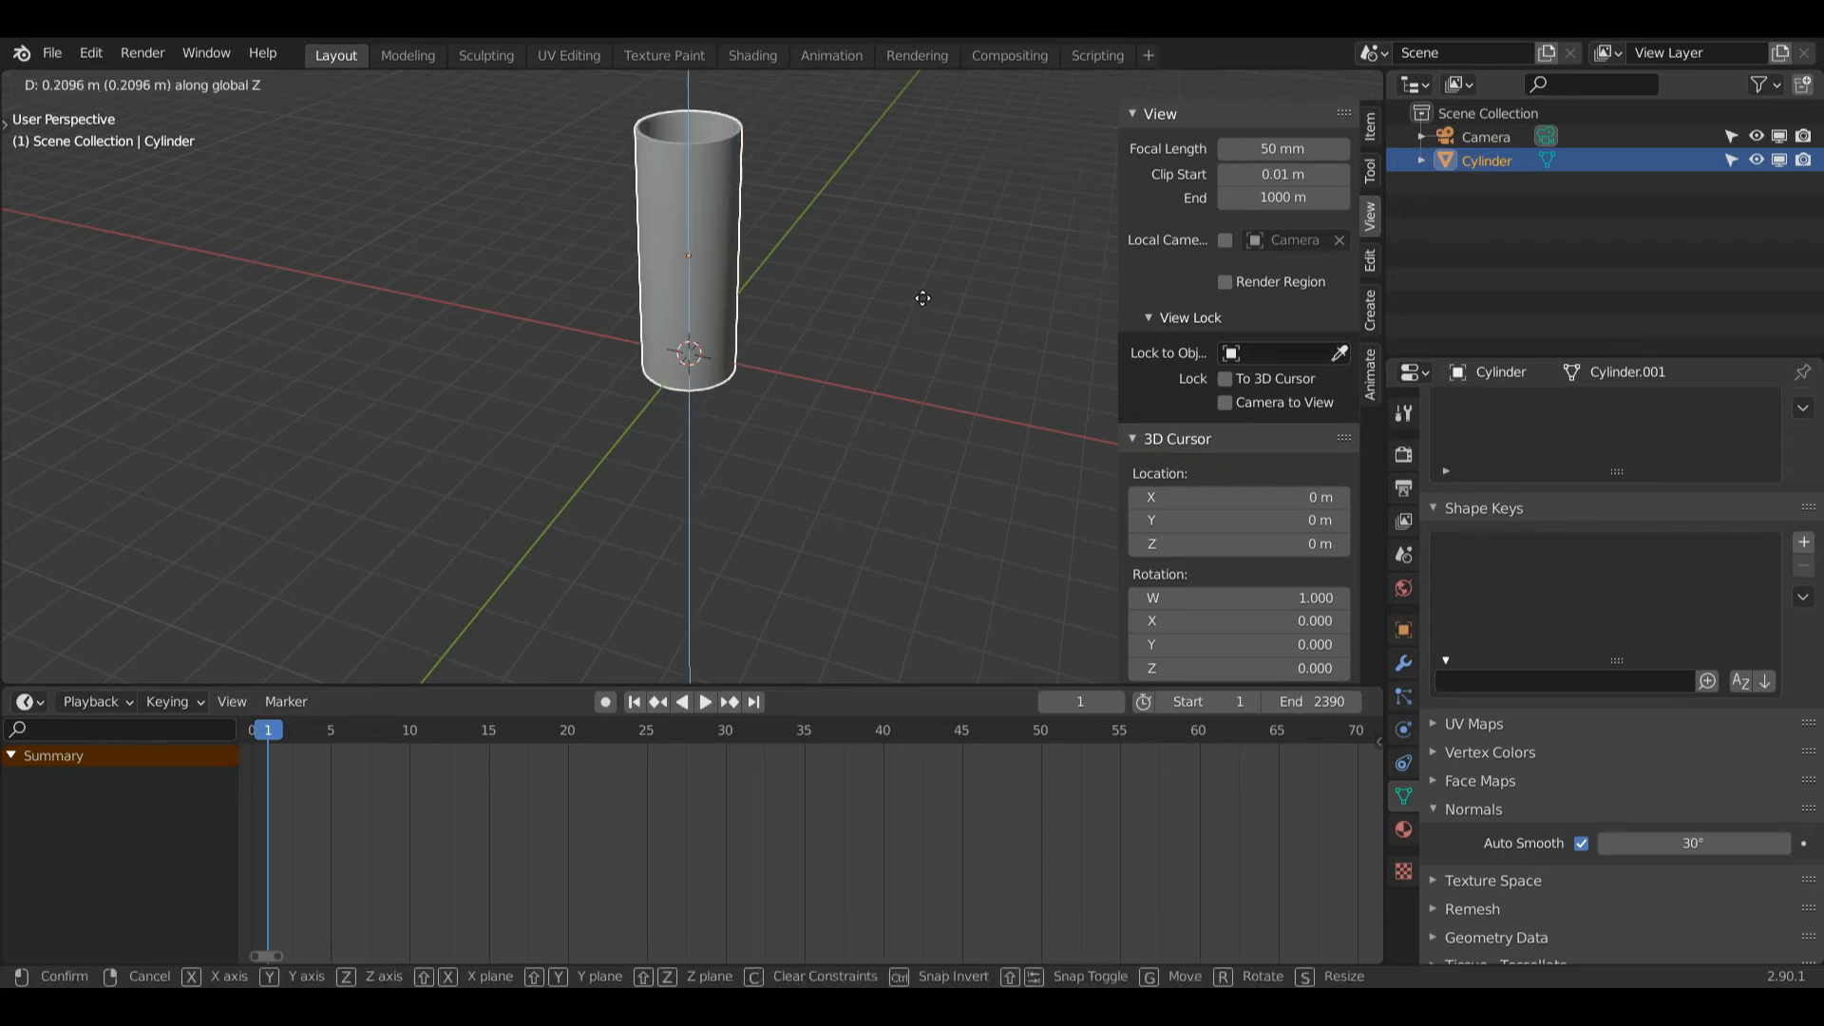
key("Return")
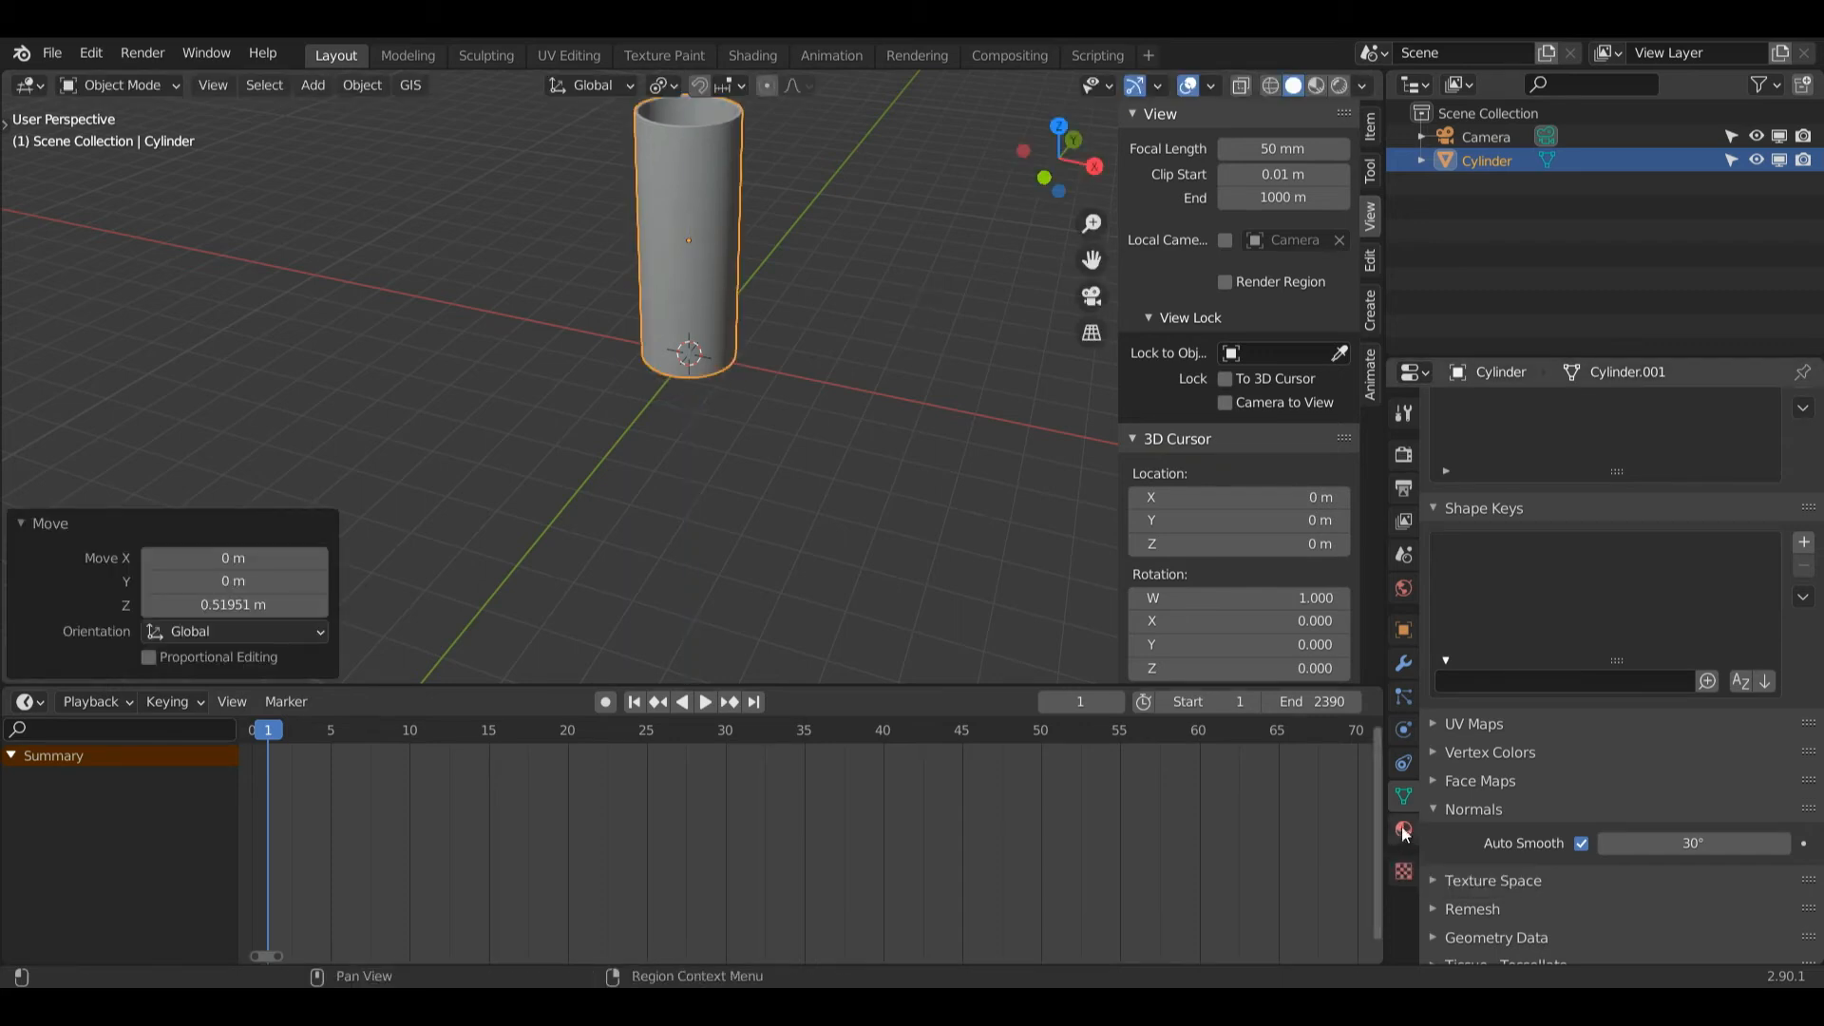
- Create a new material on the cylinder and name it Glass
left_click(1405, 834)
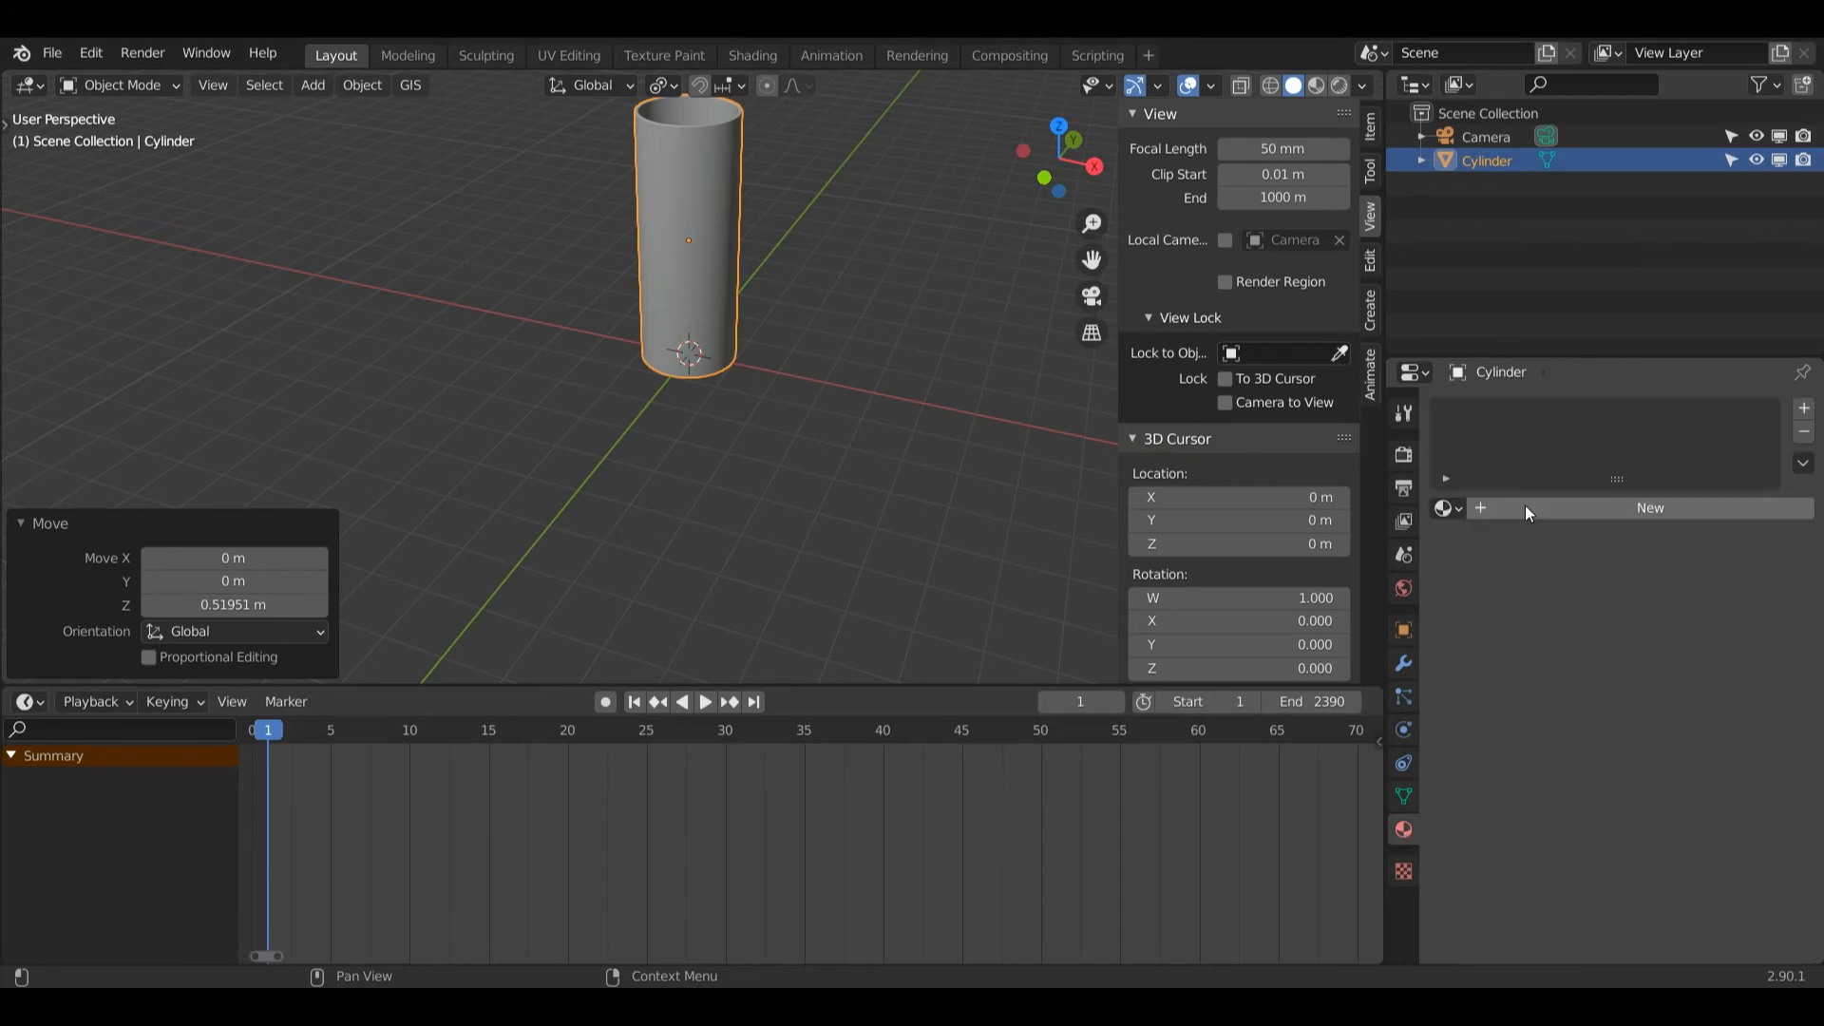
left_click(1525, 505)
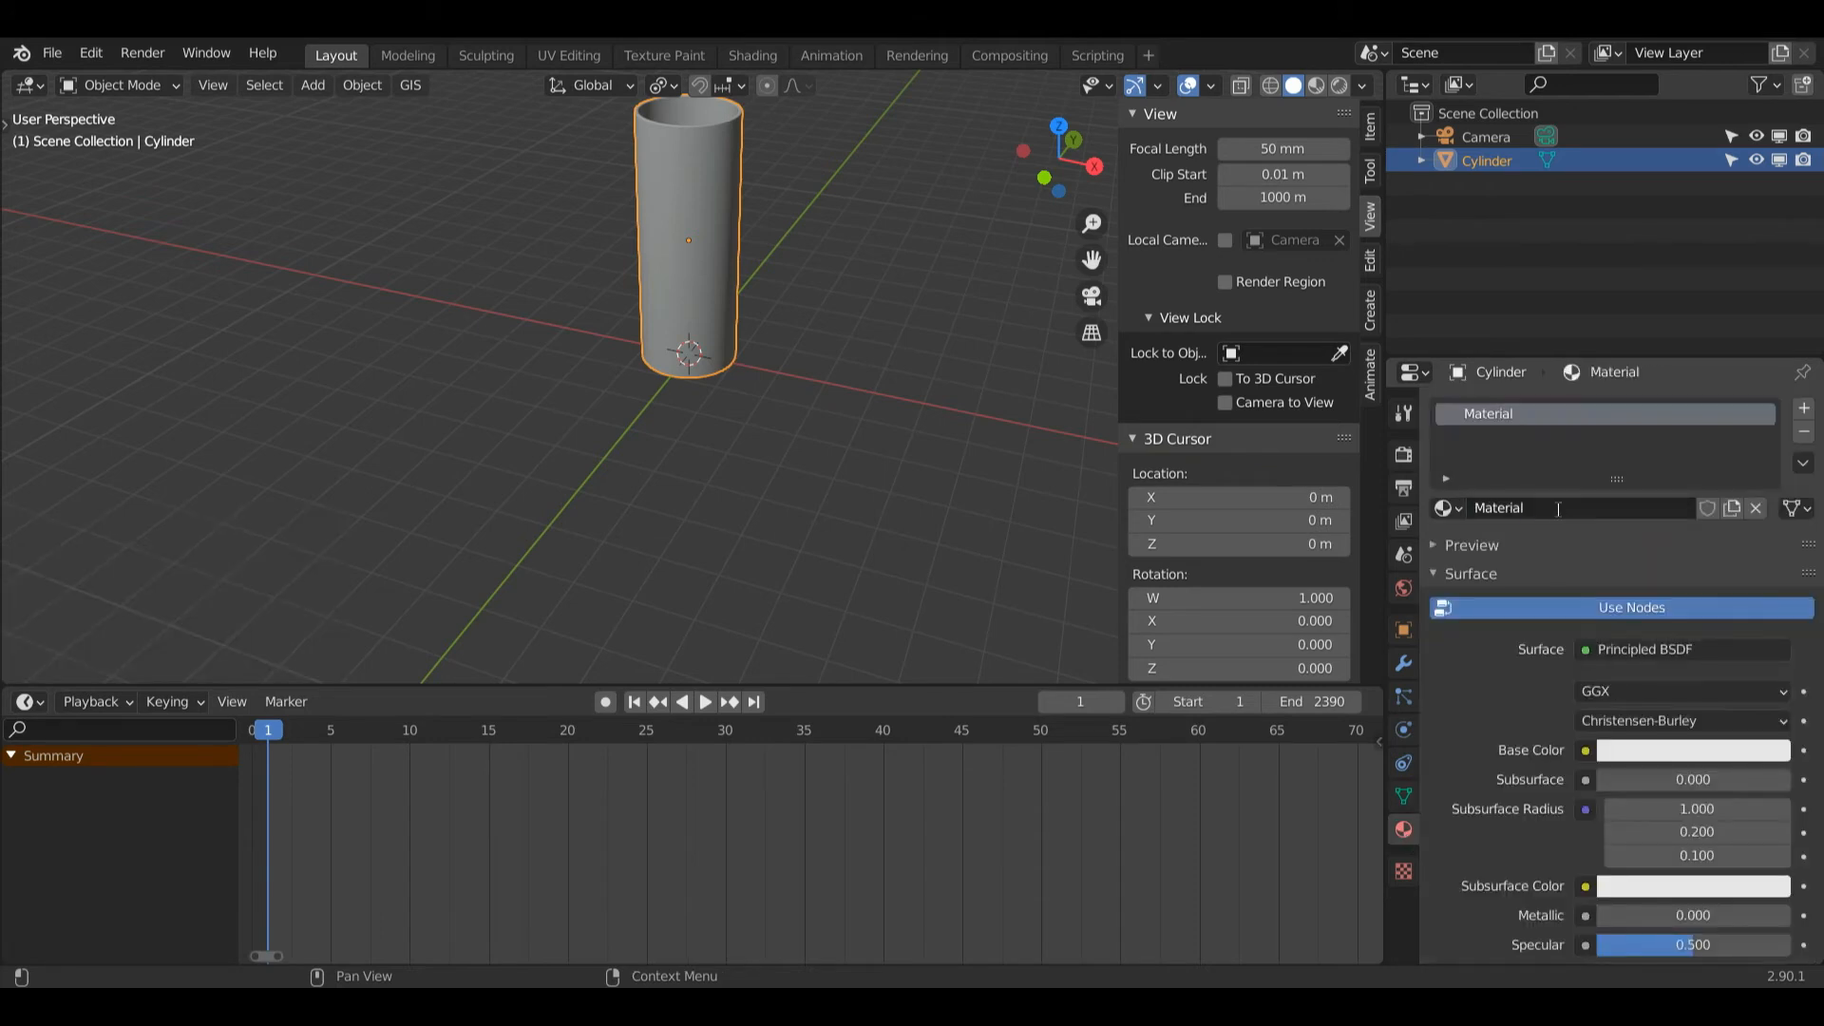
left_click(1558, 510)
type("Glass")
key("Return")
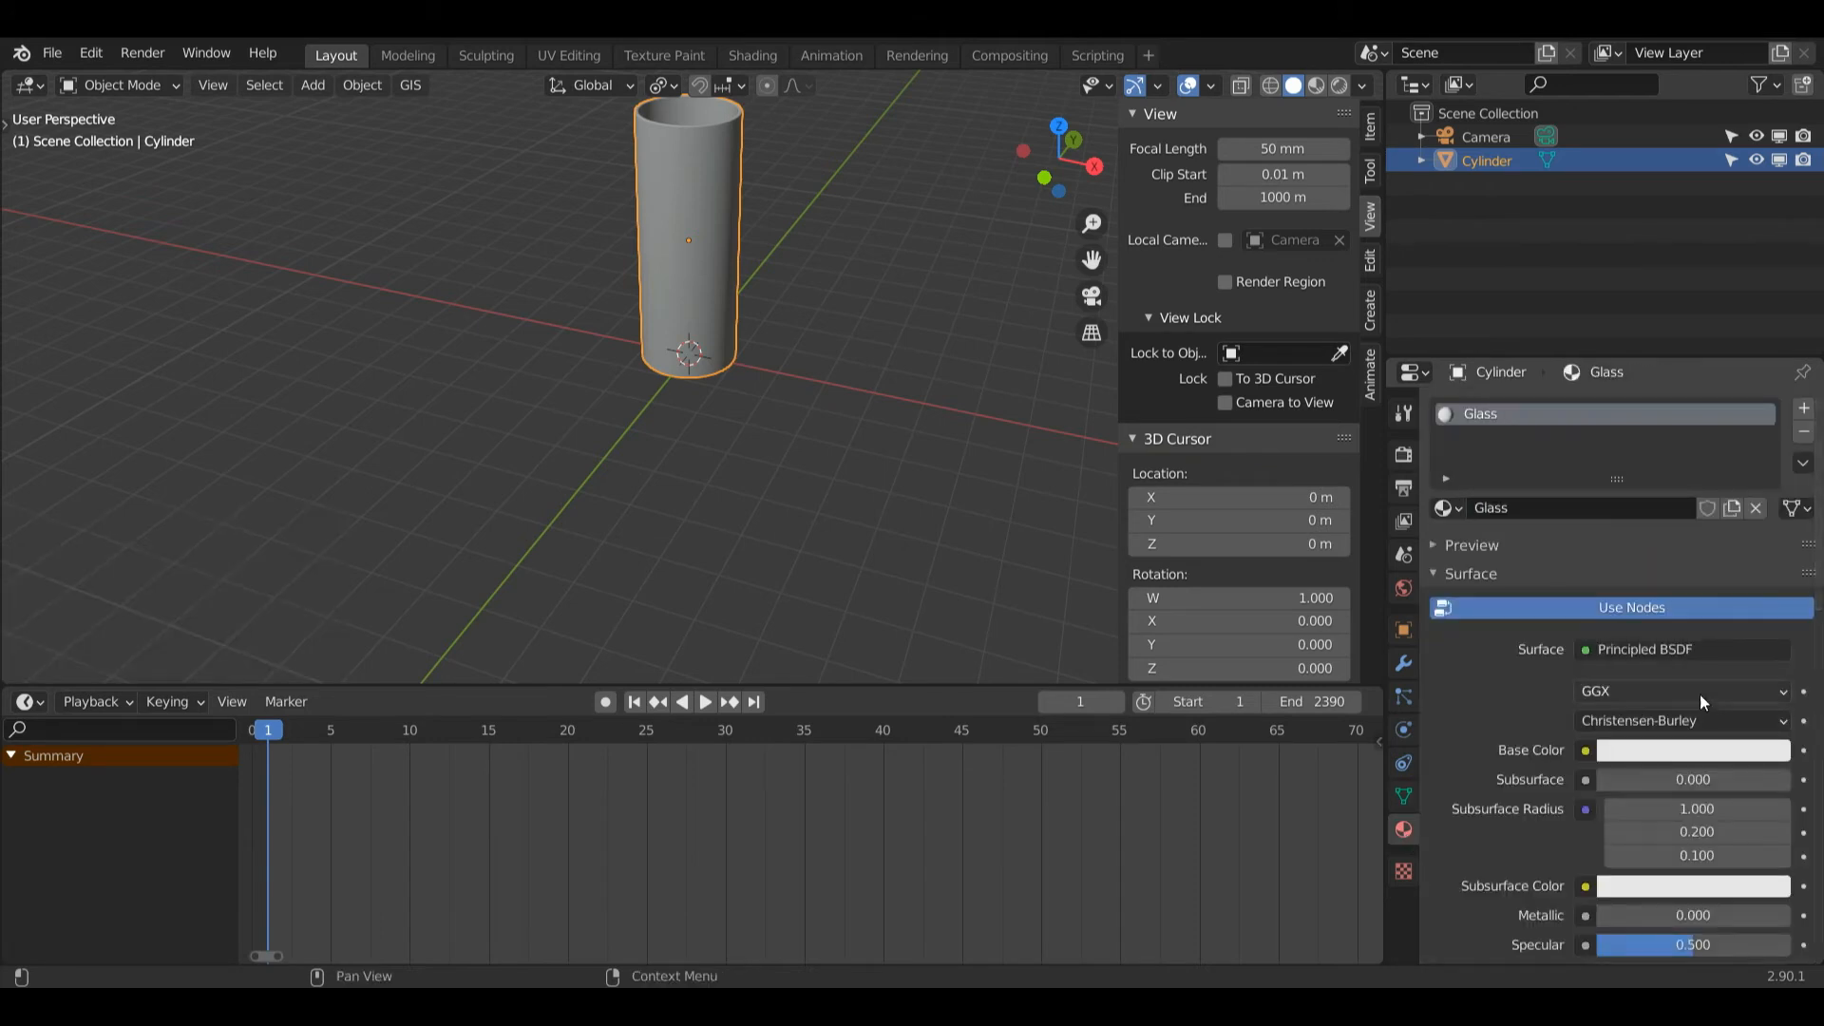
- Set the Glass material's roughness to 0 and switch the viewport to Material Preview shading
scroll(1820, 586, "down", 5)
scroll(1710, 570, "down", 8)
scroll(1707, 570, "up", 3)
left_click(1707, 566)
type("0")
key("Return")
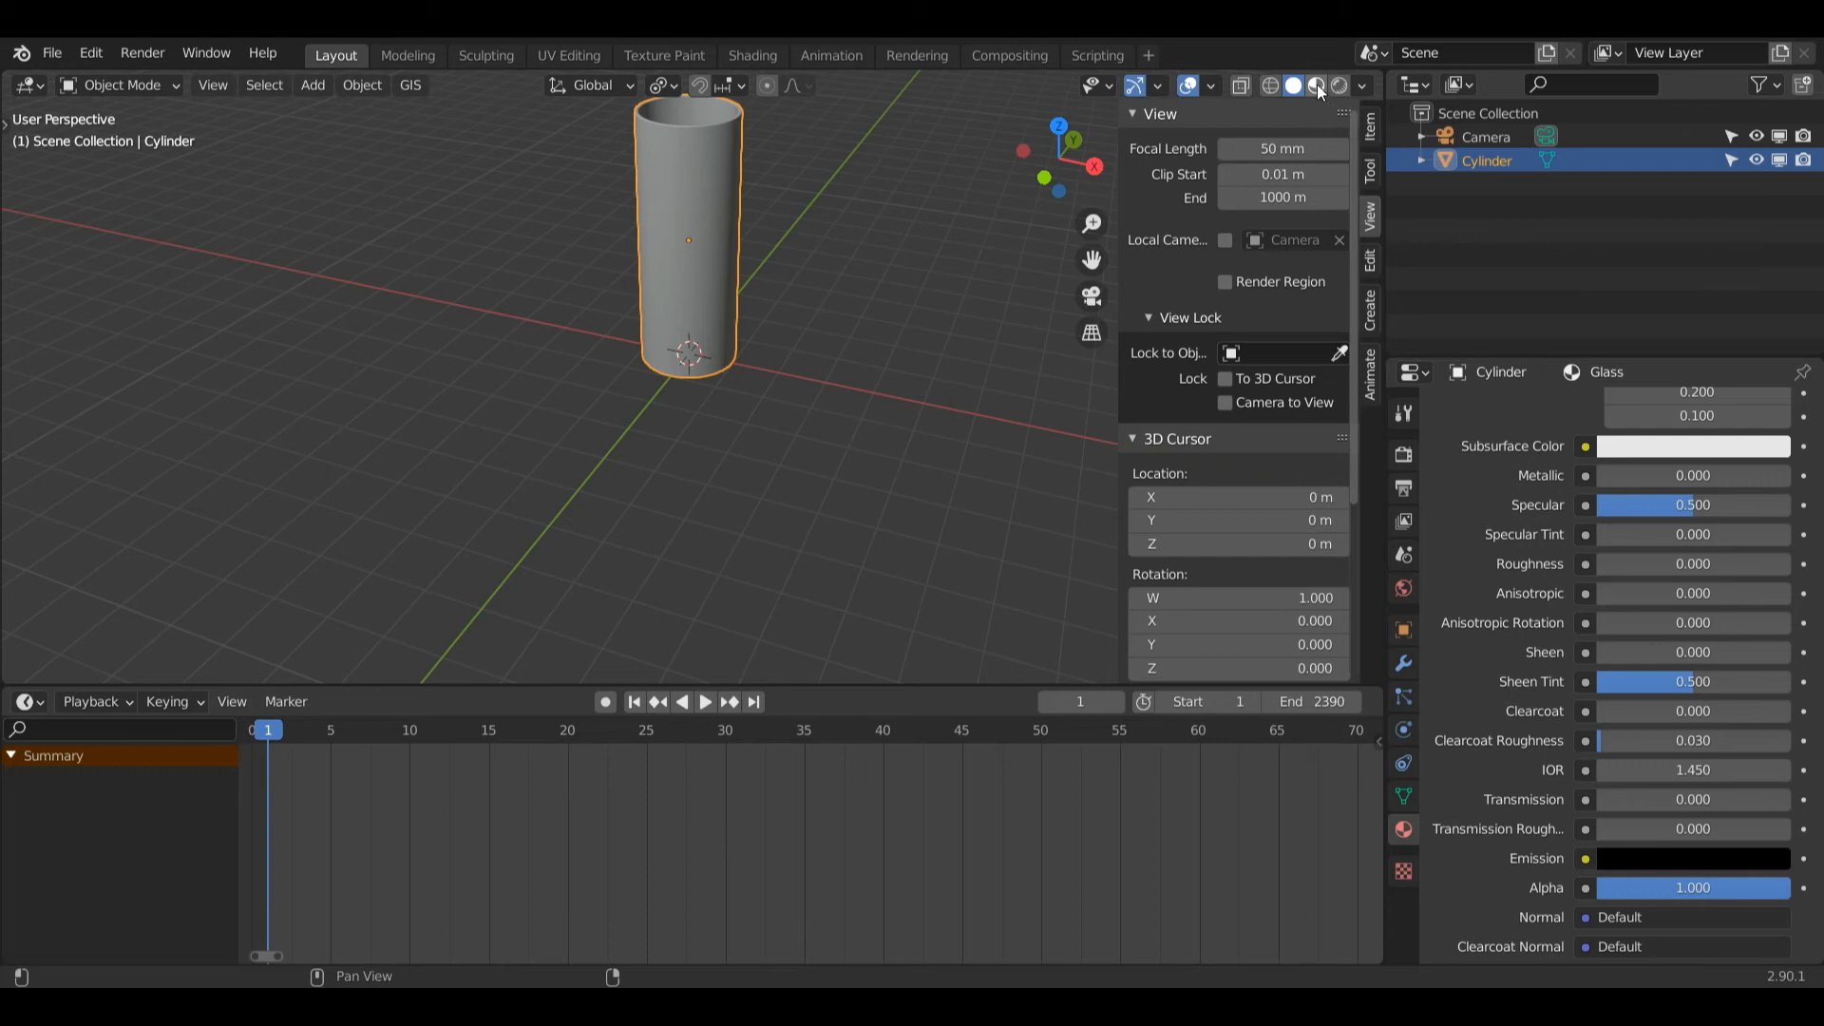
left_click(1320, 88)
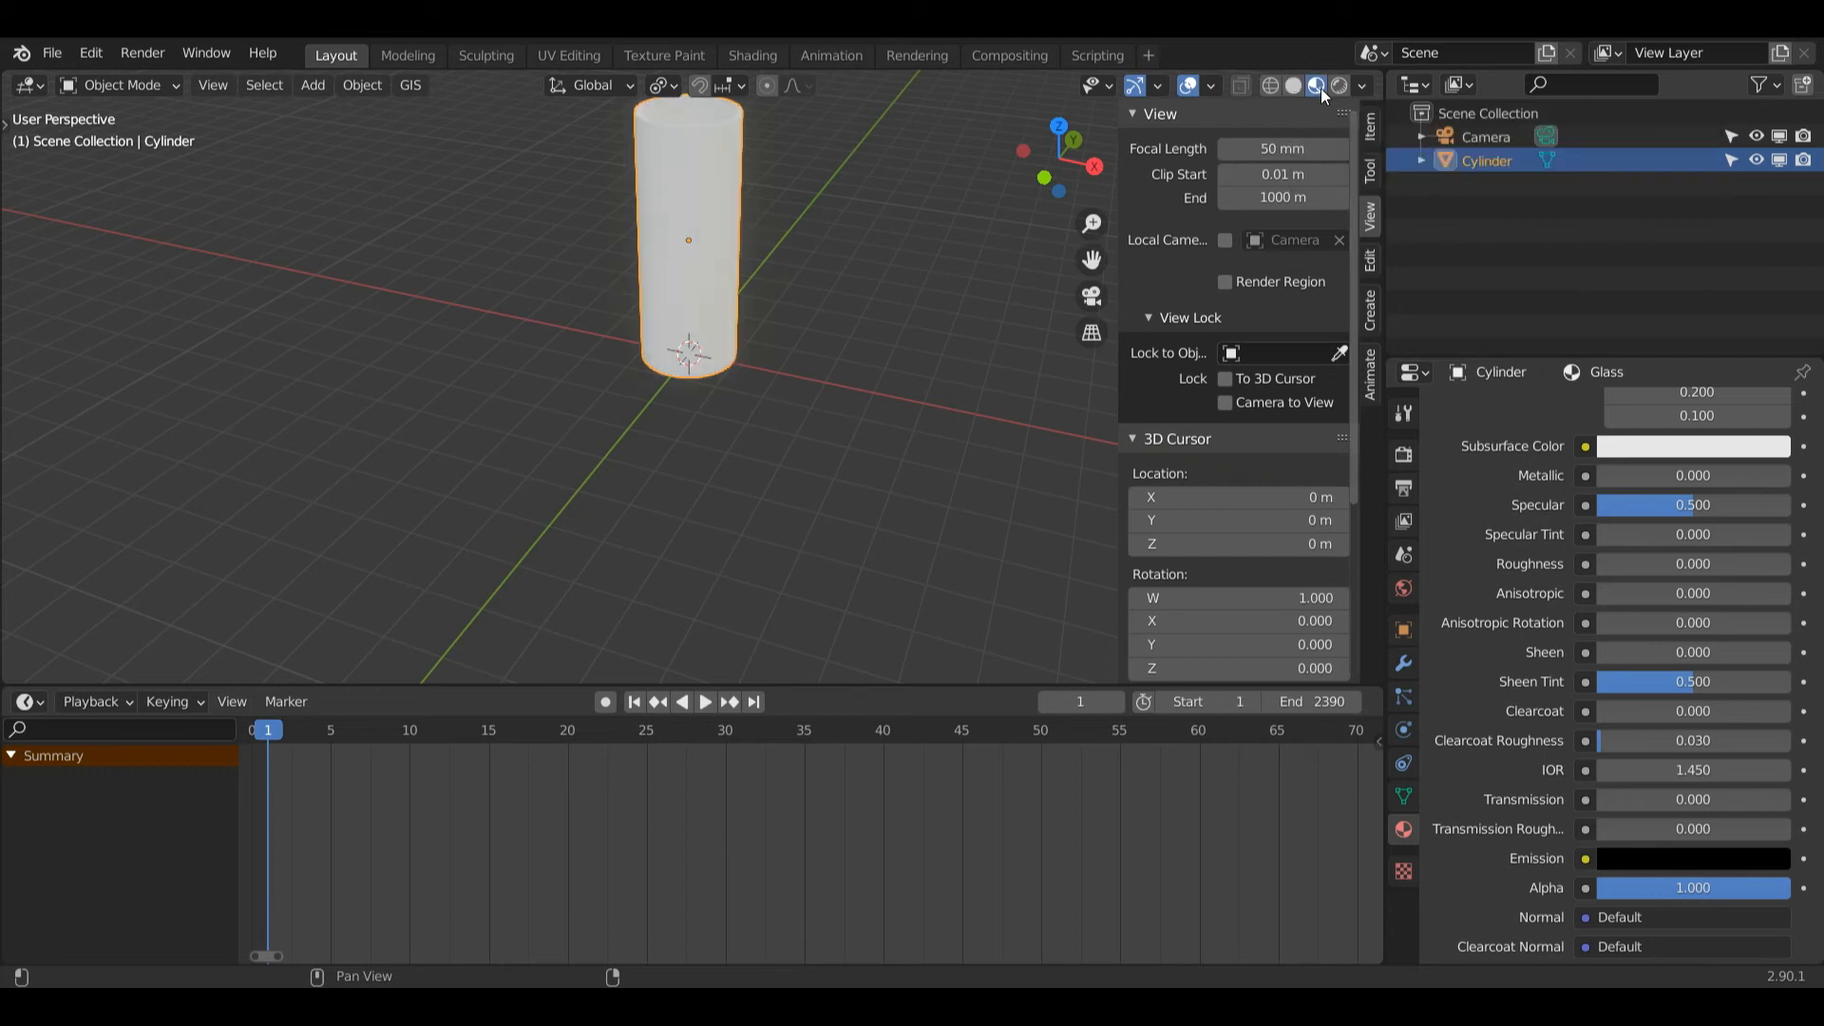
- Set the Glass material's transmission to 1 and enable Screen Space Refraction for it
left_click(1643, 800)
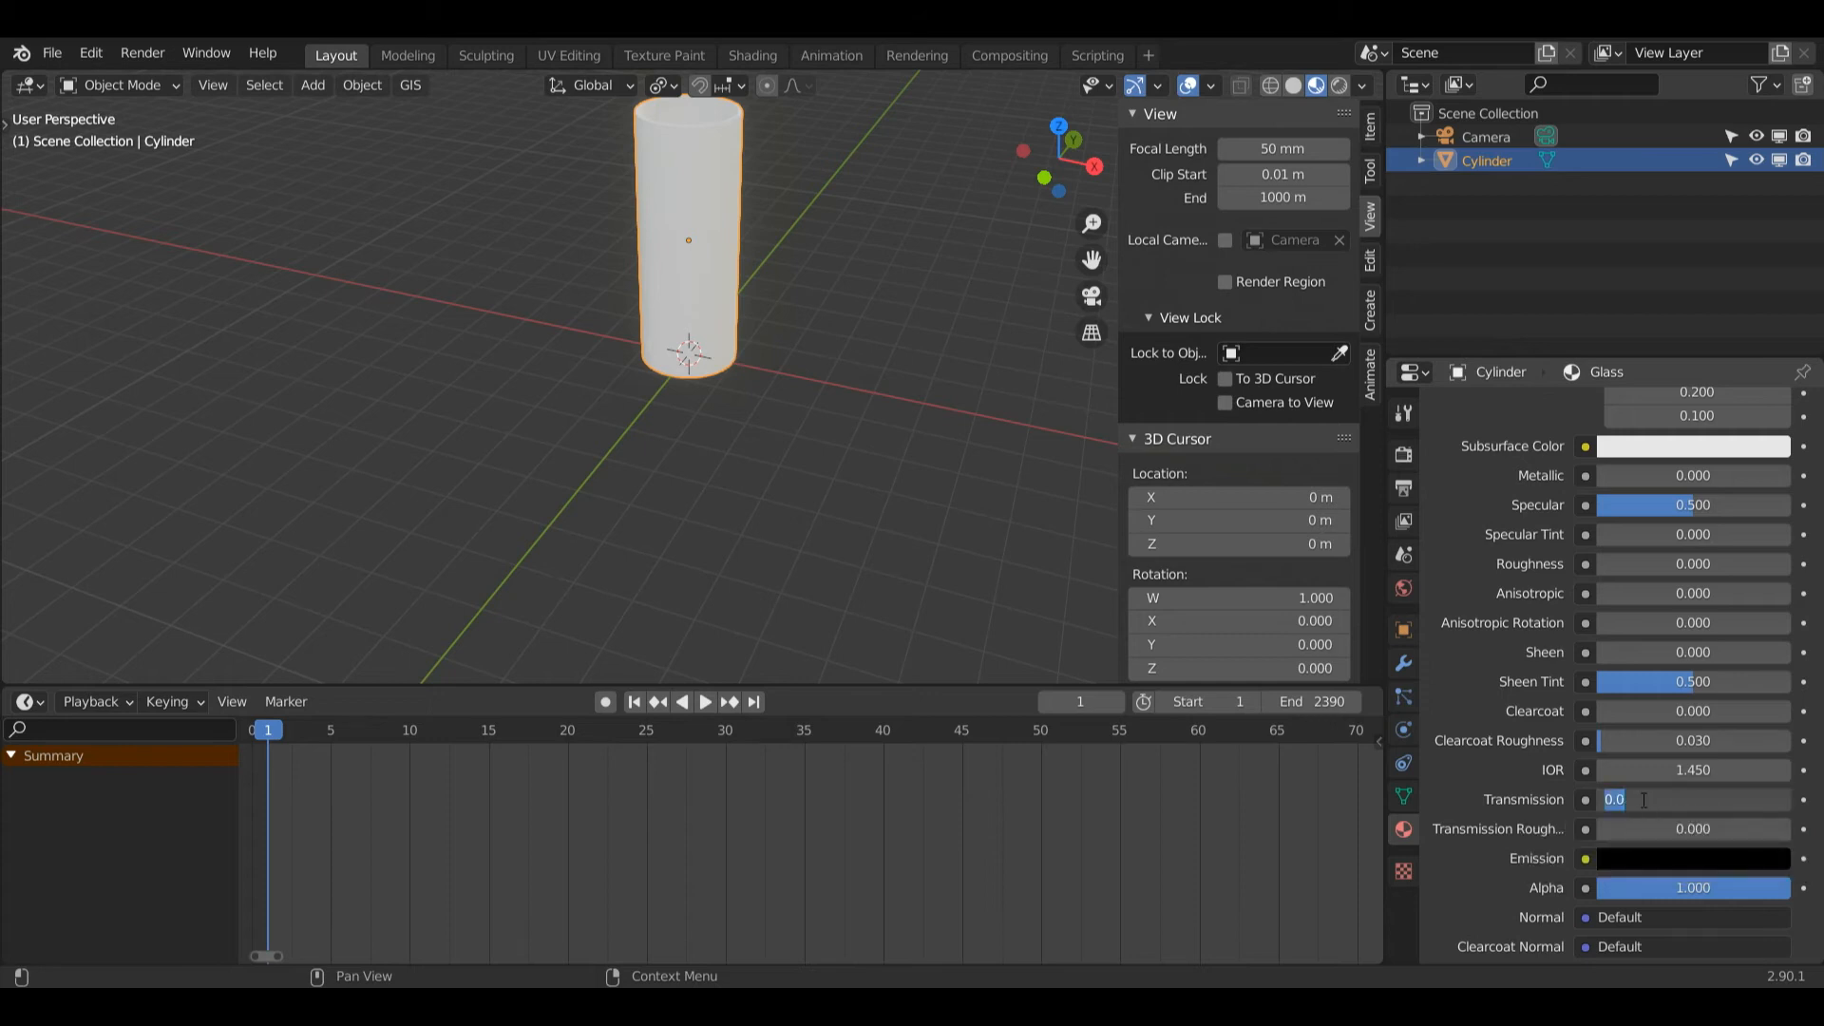
type("1")
key("Return")
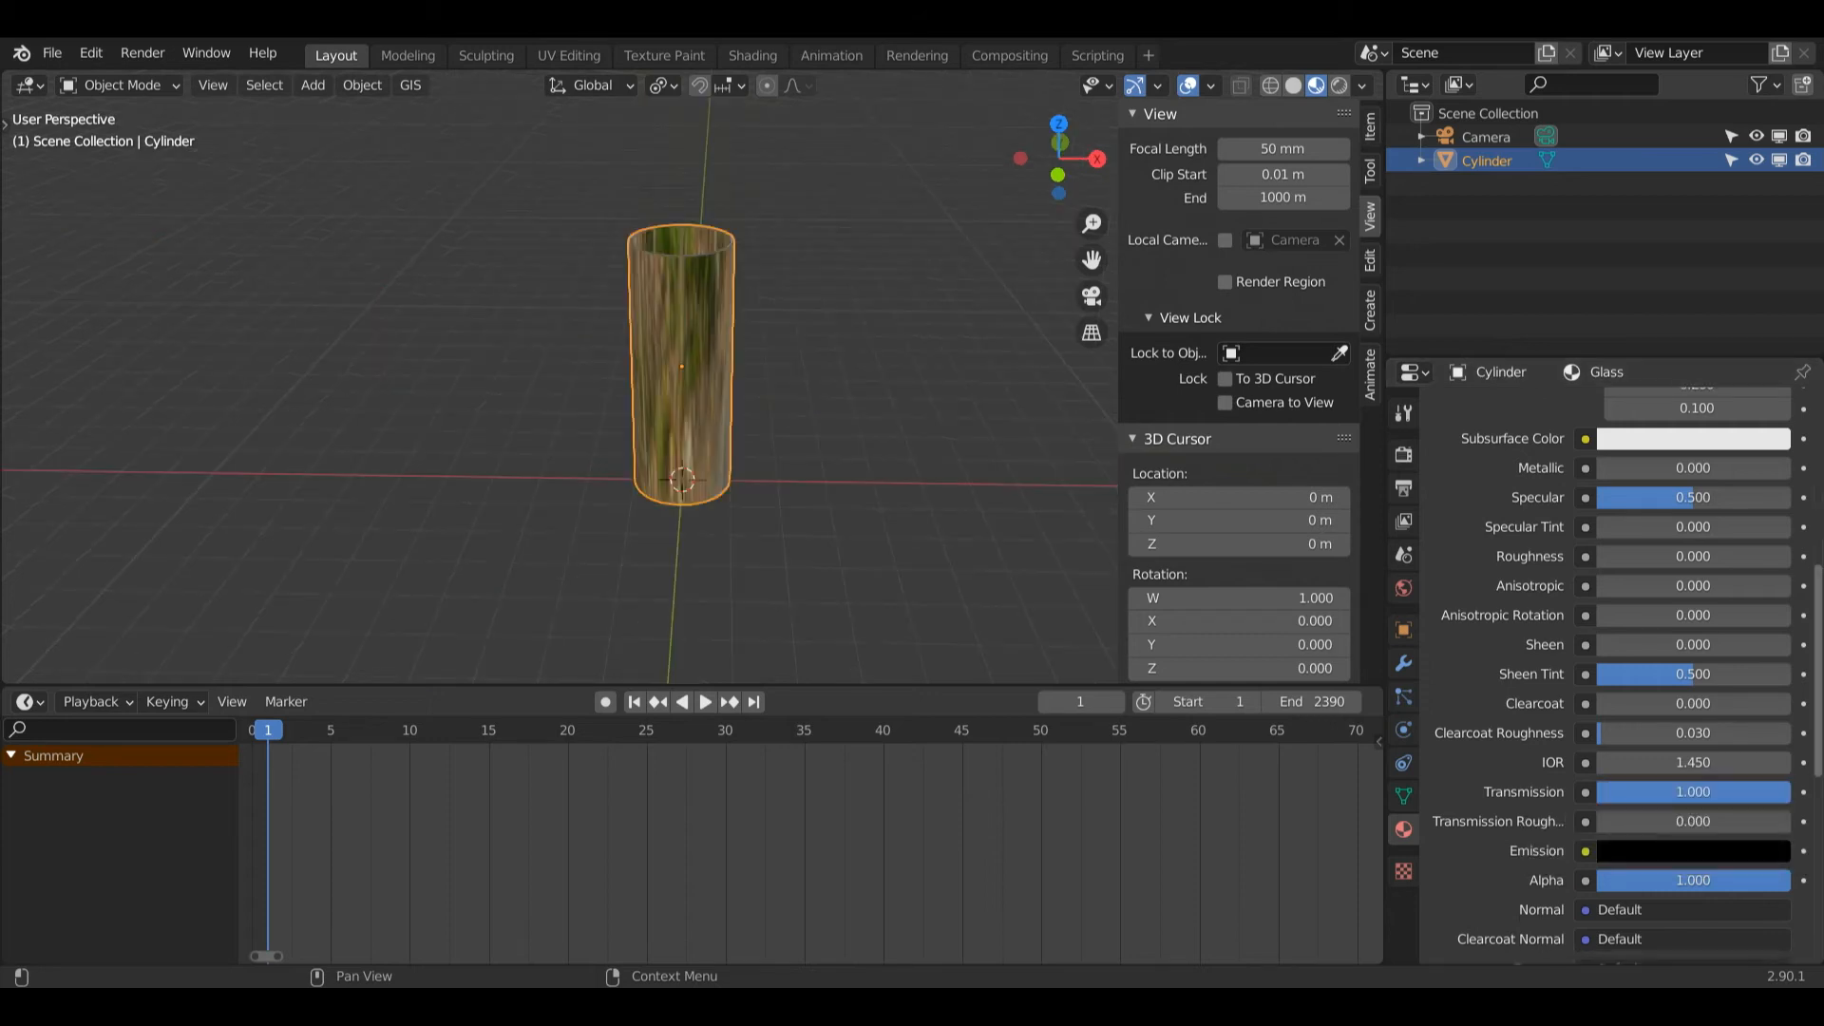
scroll(1710, 808, "down", 10)
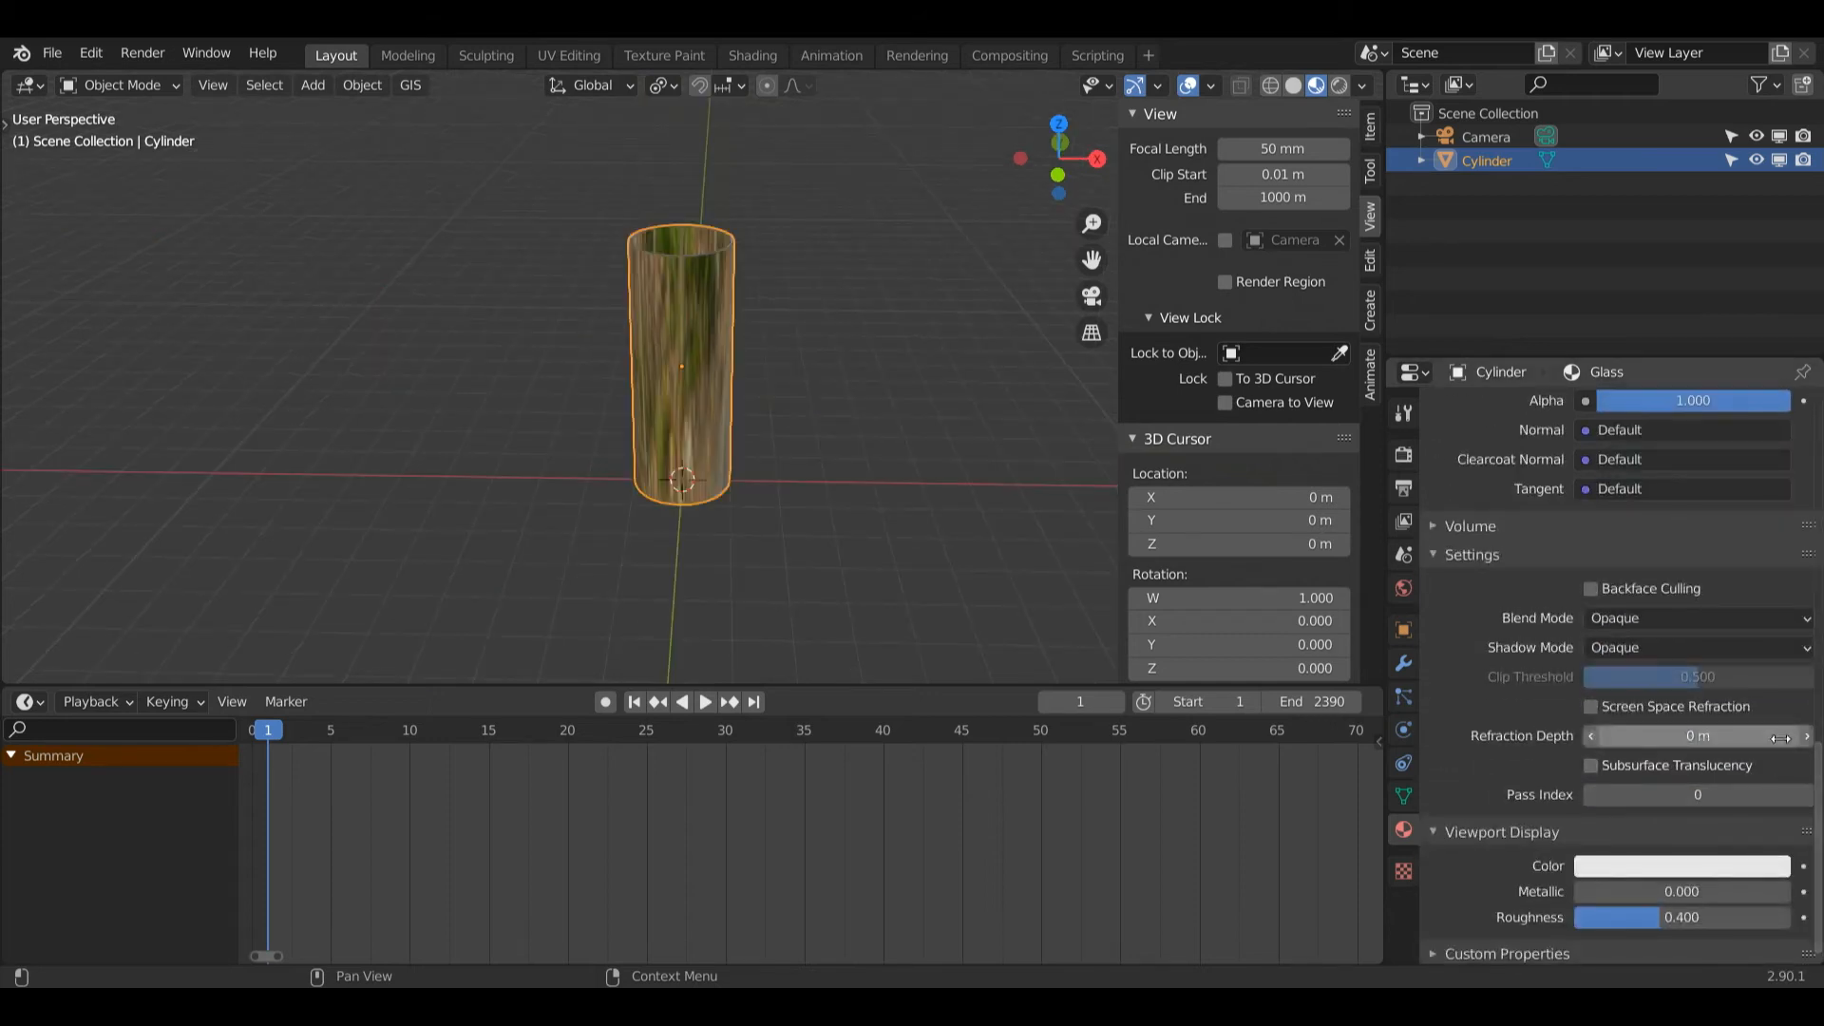
left_click(1592, 707)
- Review the Eevee render settings for Screen Space Reflections with refraction, ambient occlusion, bloom and shadows
left_click(1403, 454)
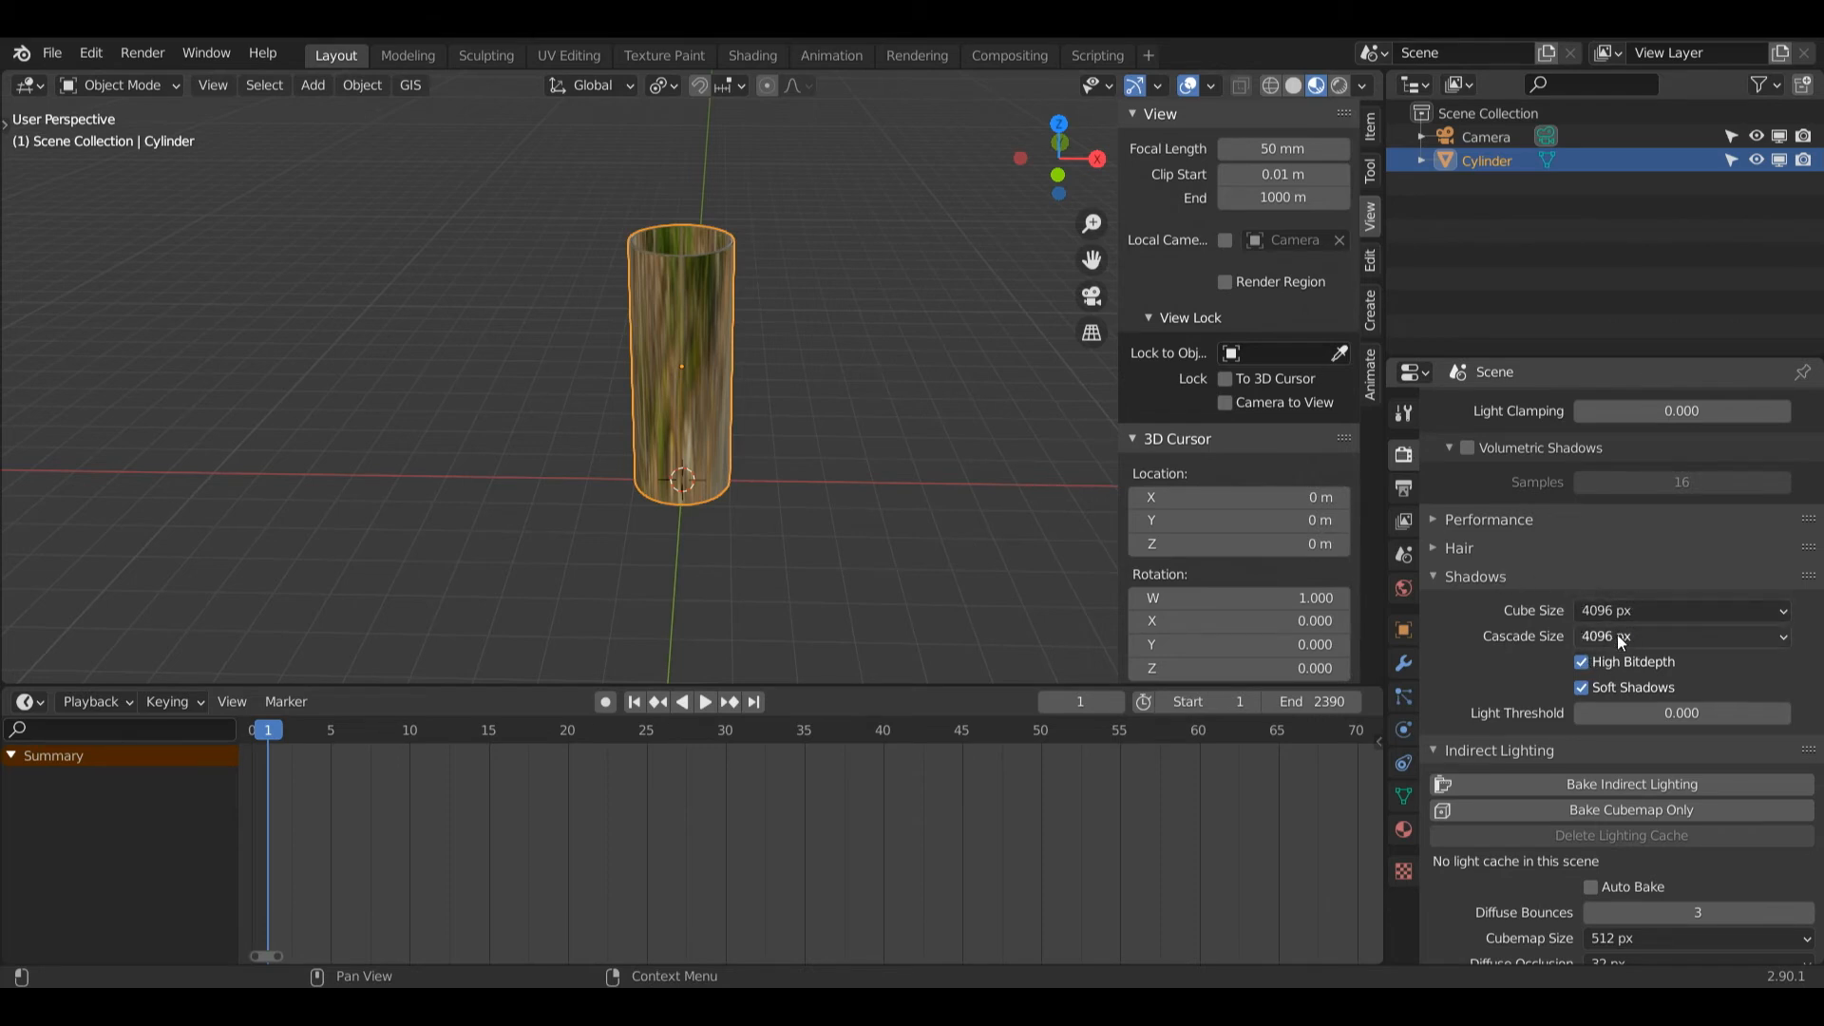
left_click_drag(1818, 750, 1820, 574)
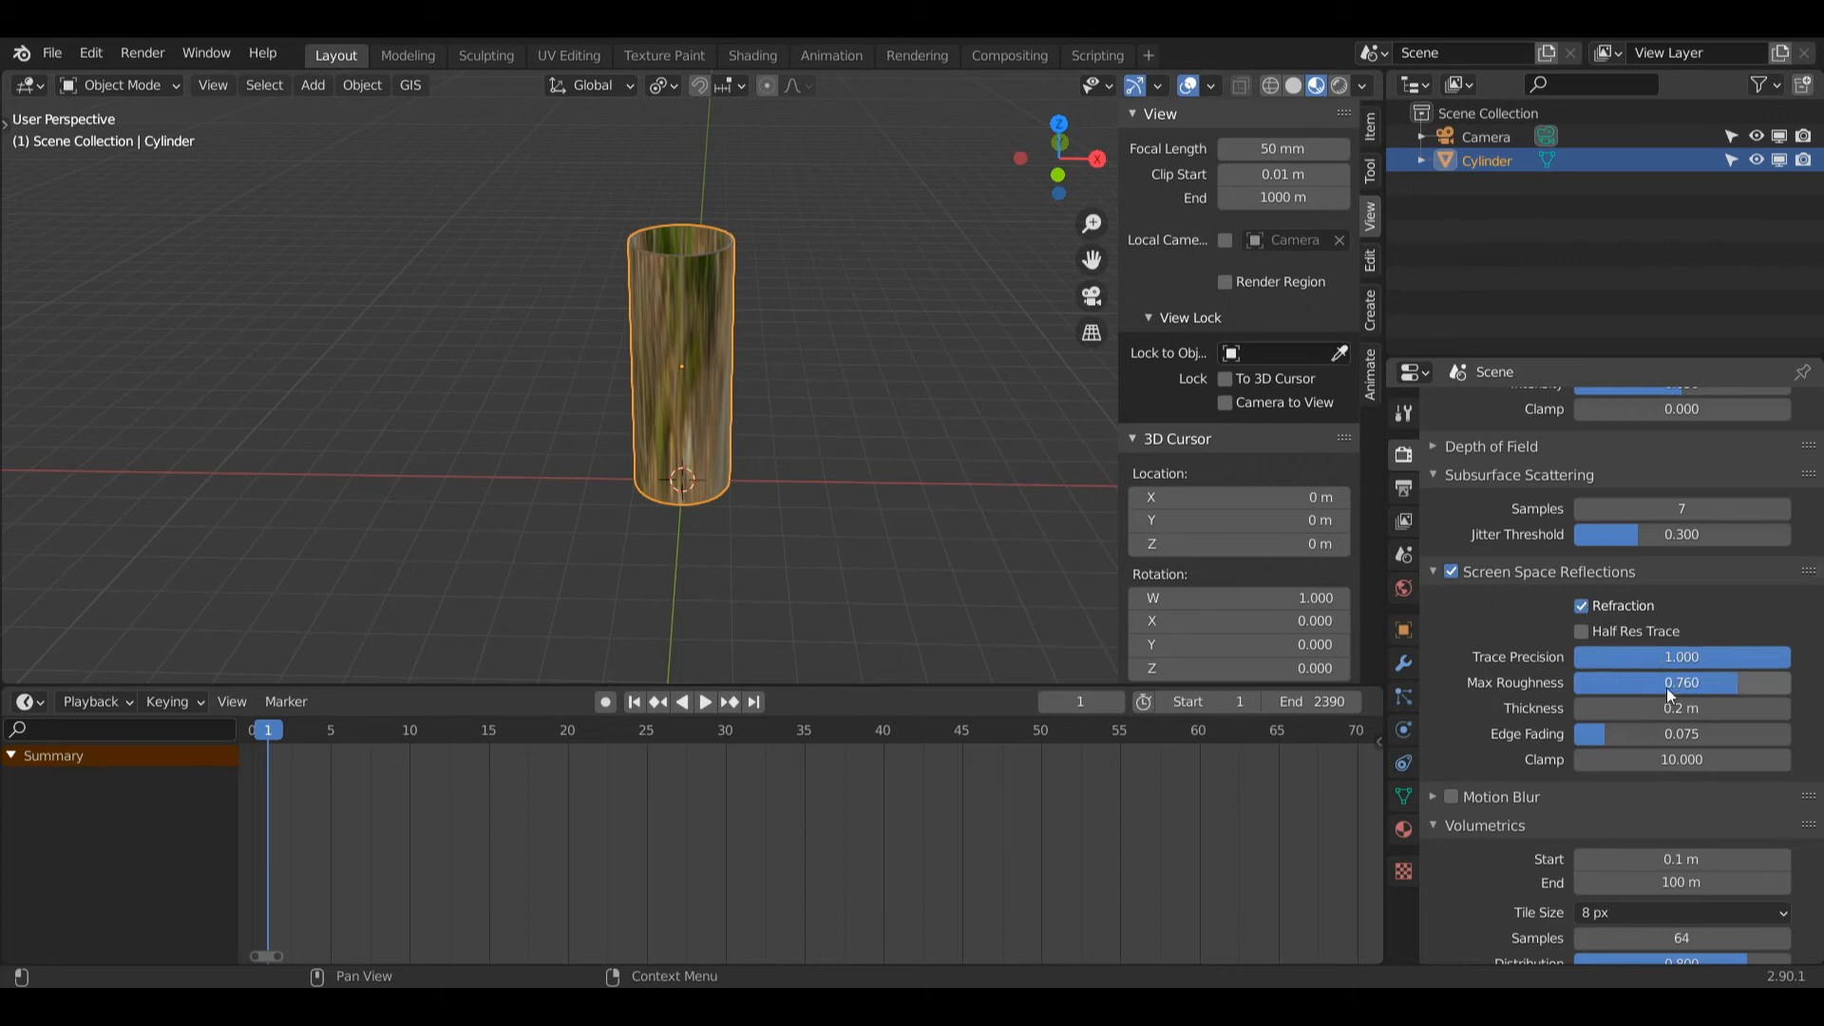
scroll(1786, 665, "up", 5)
scroll(1729, 570, "down", 4)
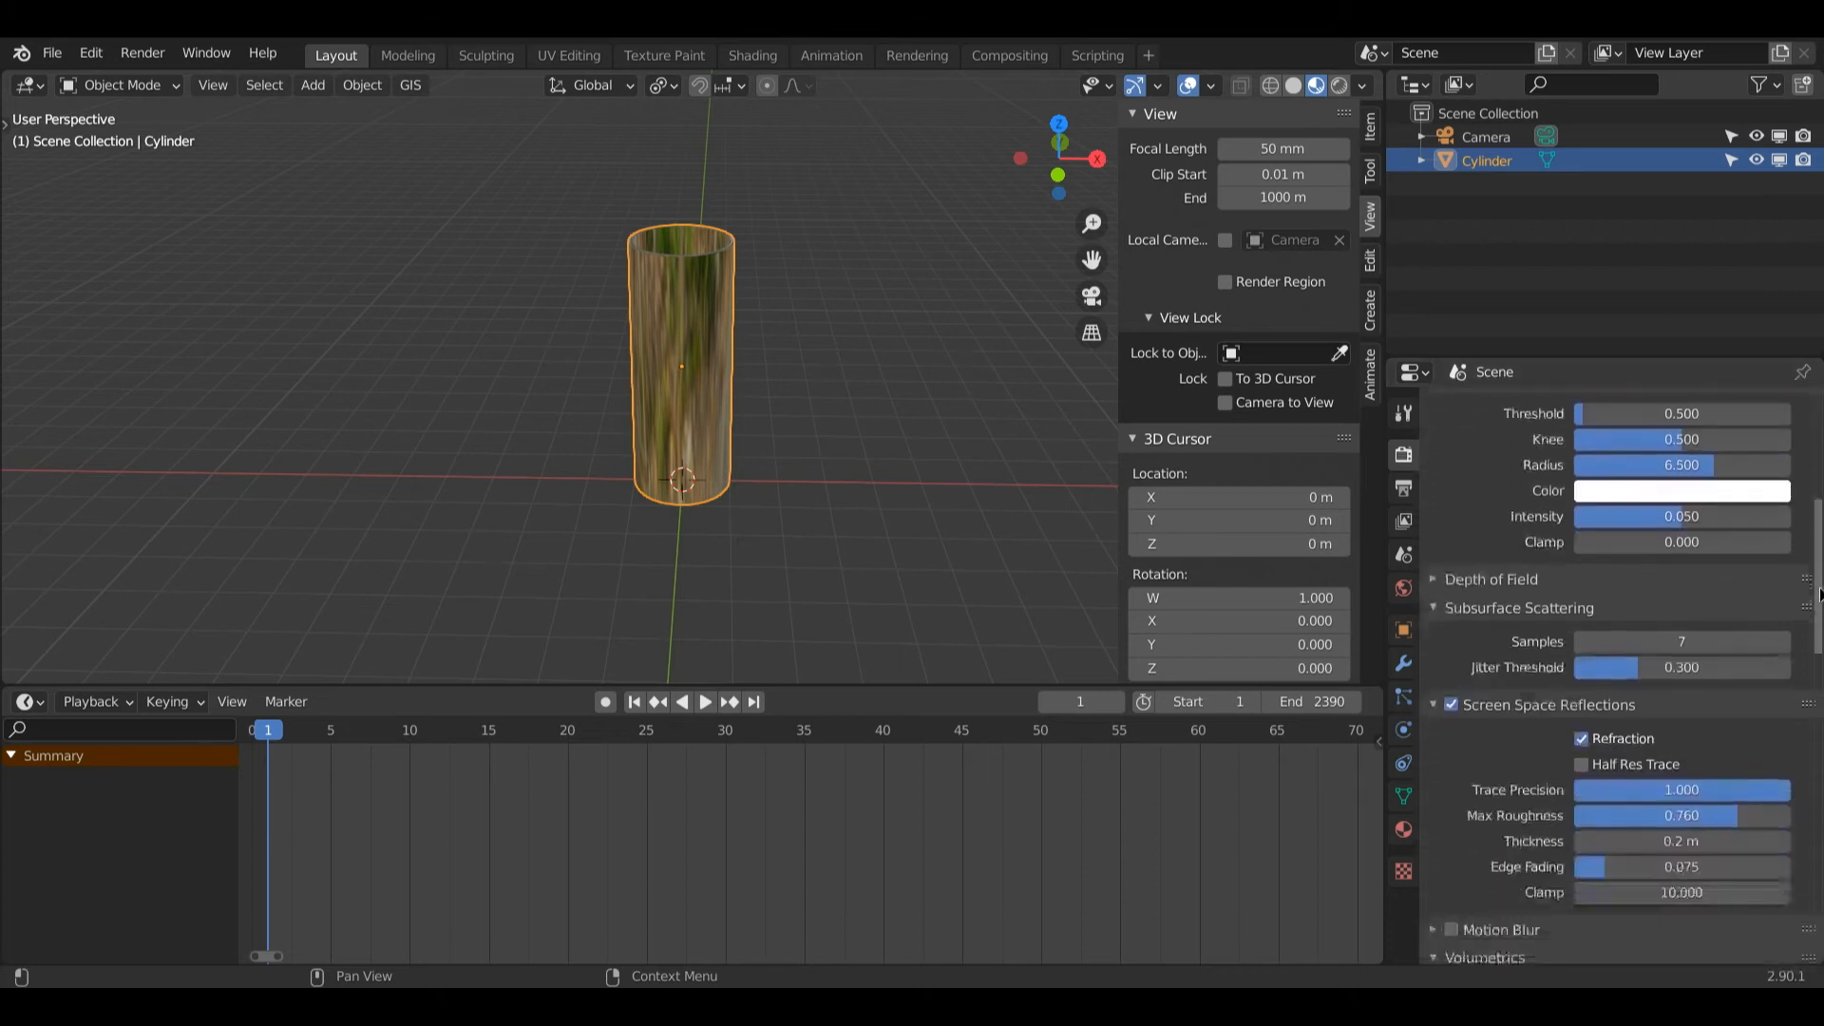
scroll(1691, 475, "up", 8)
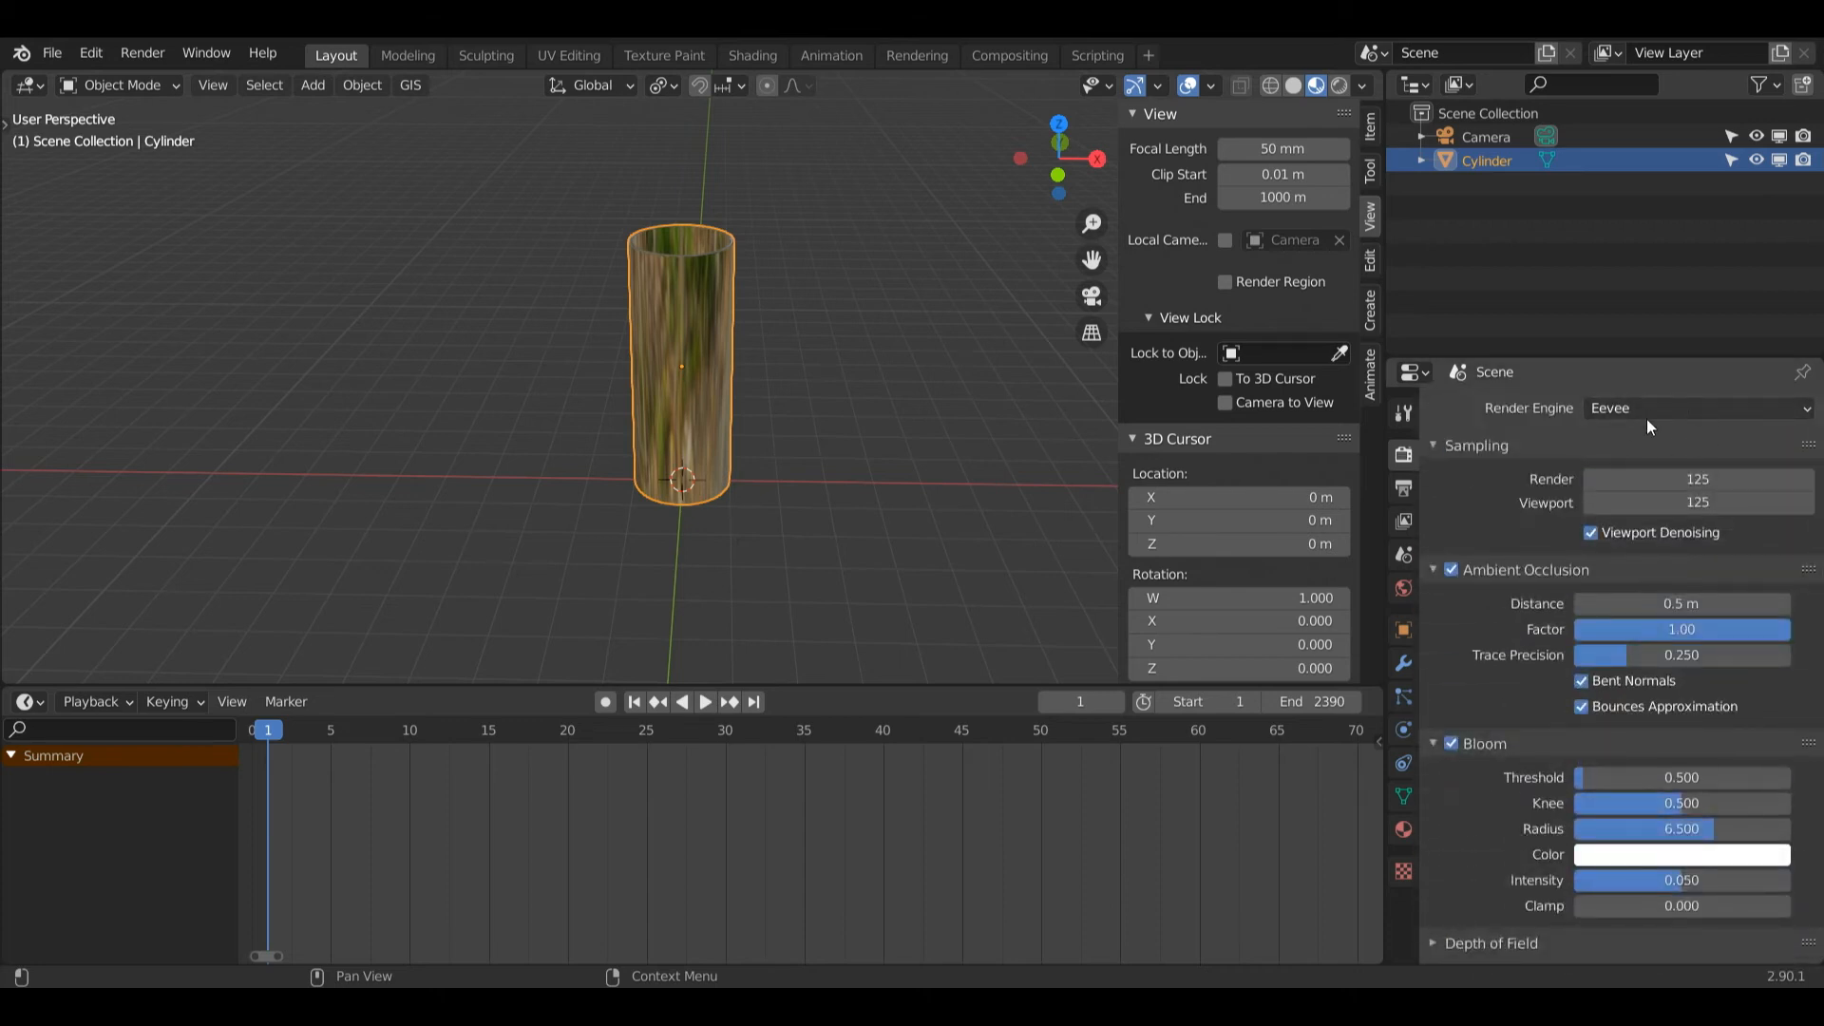
scroll(1820, 483, "down", 2)
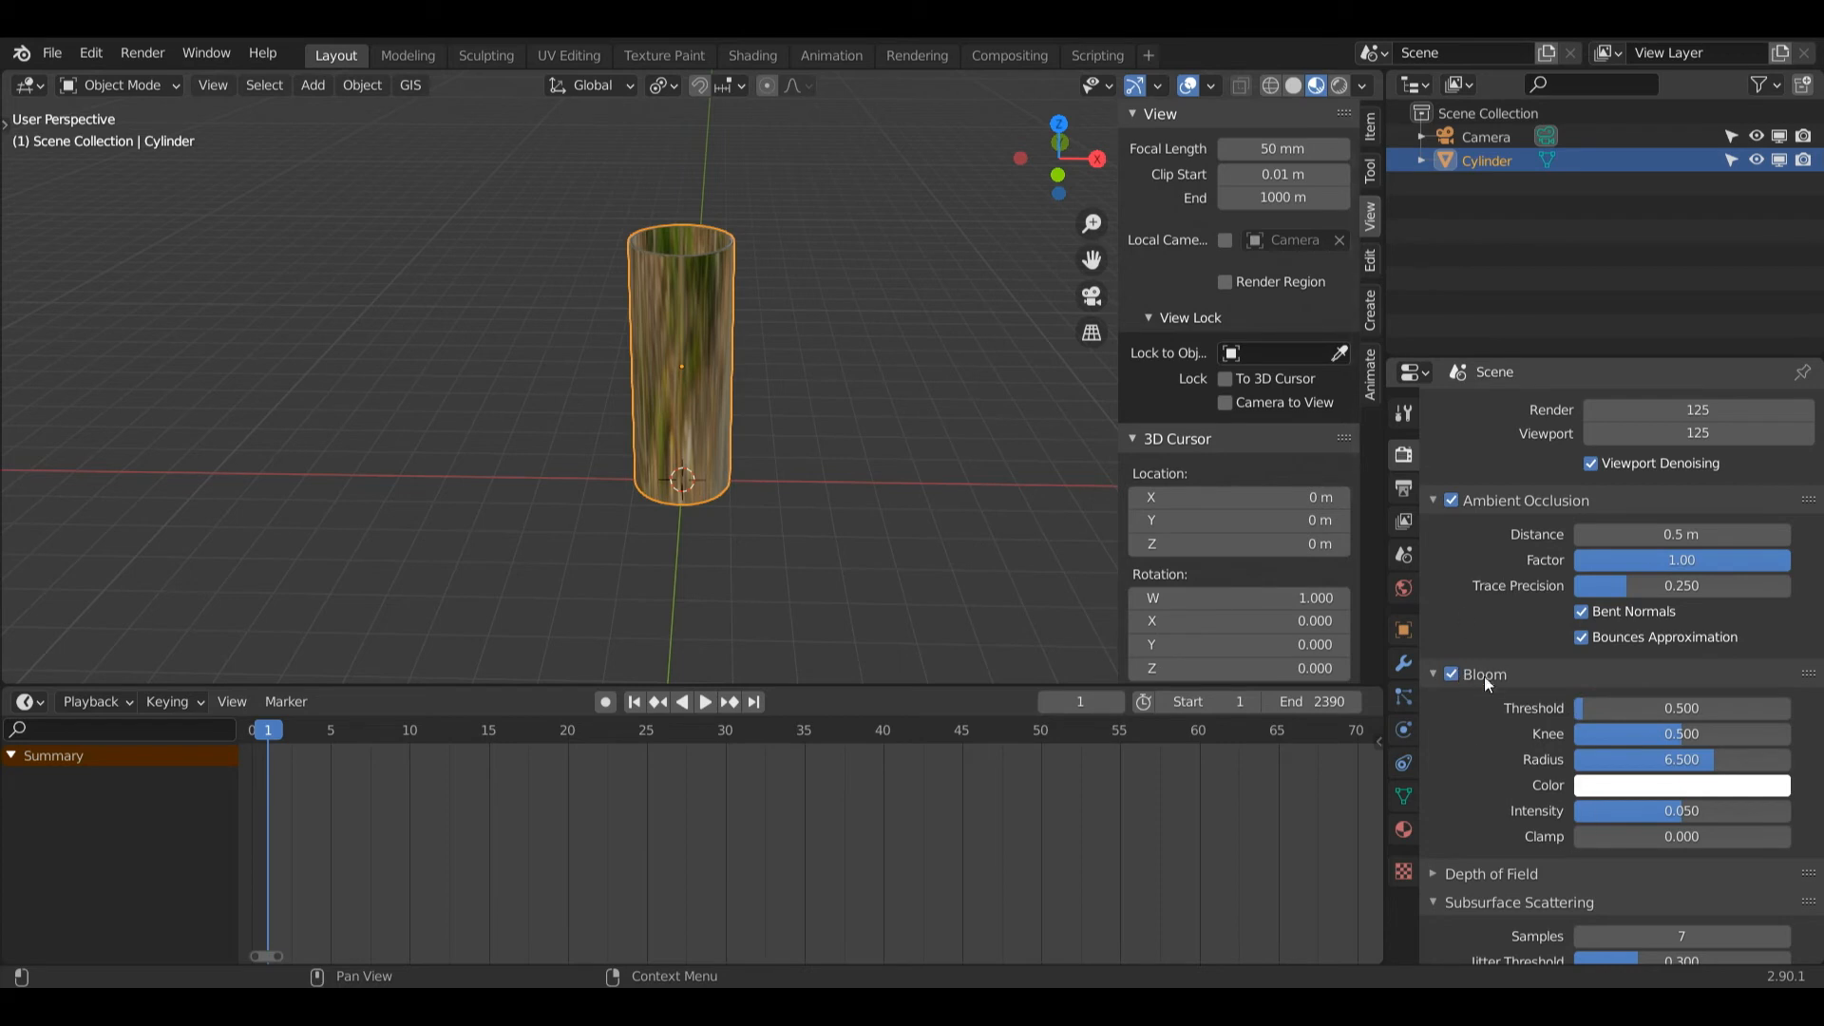
- Switch to Rendered shading and add a plane under the cylinder, scaled by a factor of about 5.47
left_click(1339, 92)
left_click_drag(1083, 158, 1031, 150)
key("shift+a")
mouse_move(910, 388)
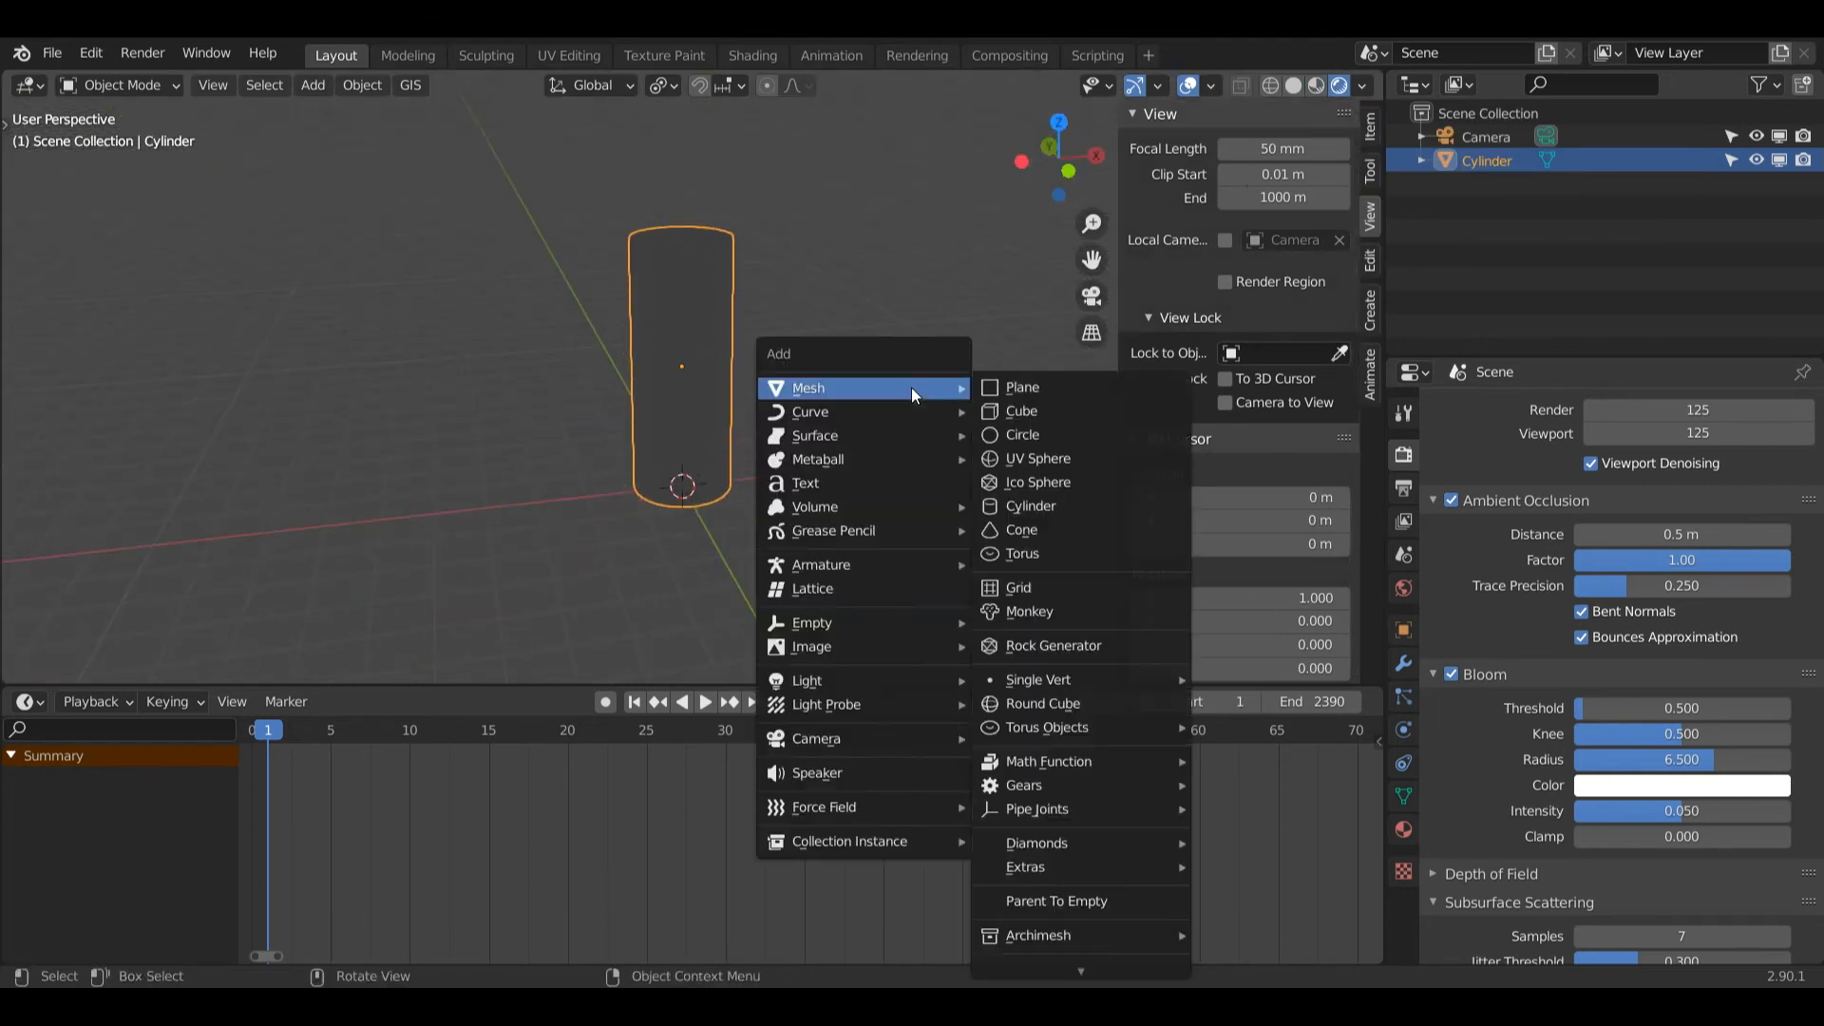
left_click(1007, 384)
key("s")
left_click(1095, 567)
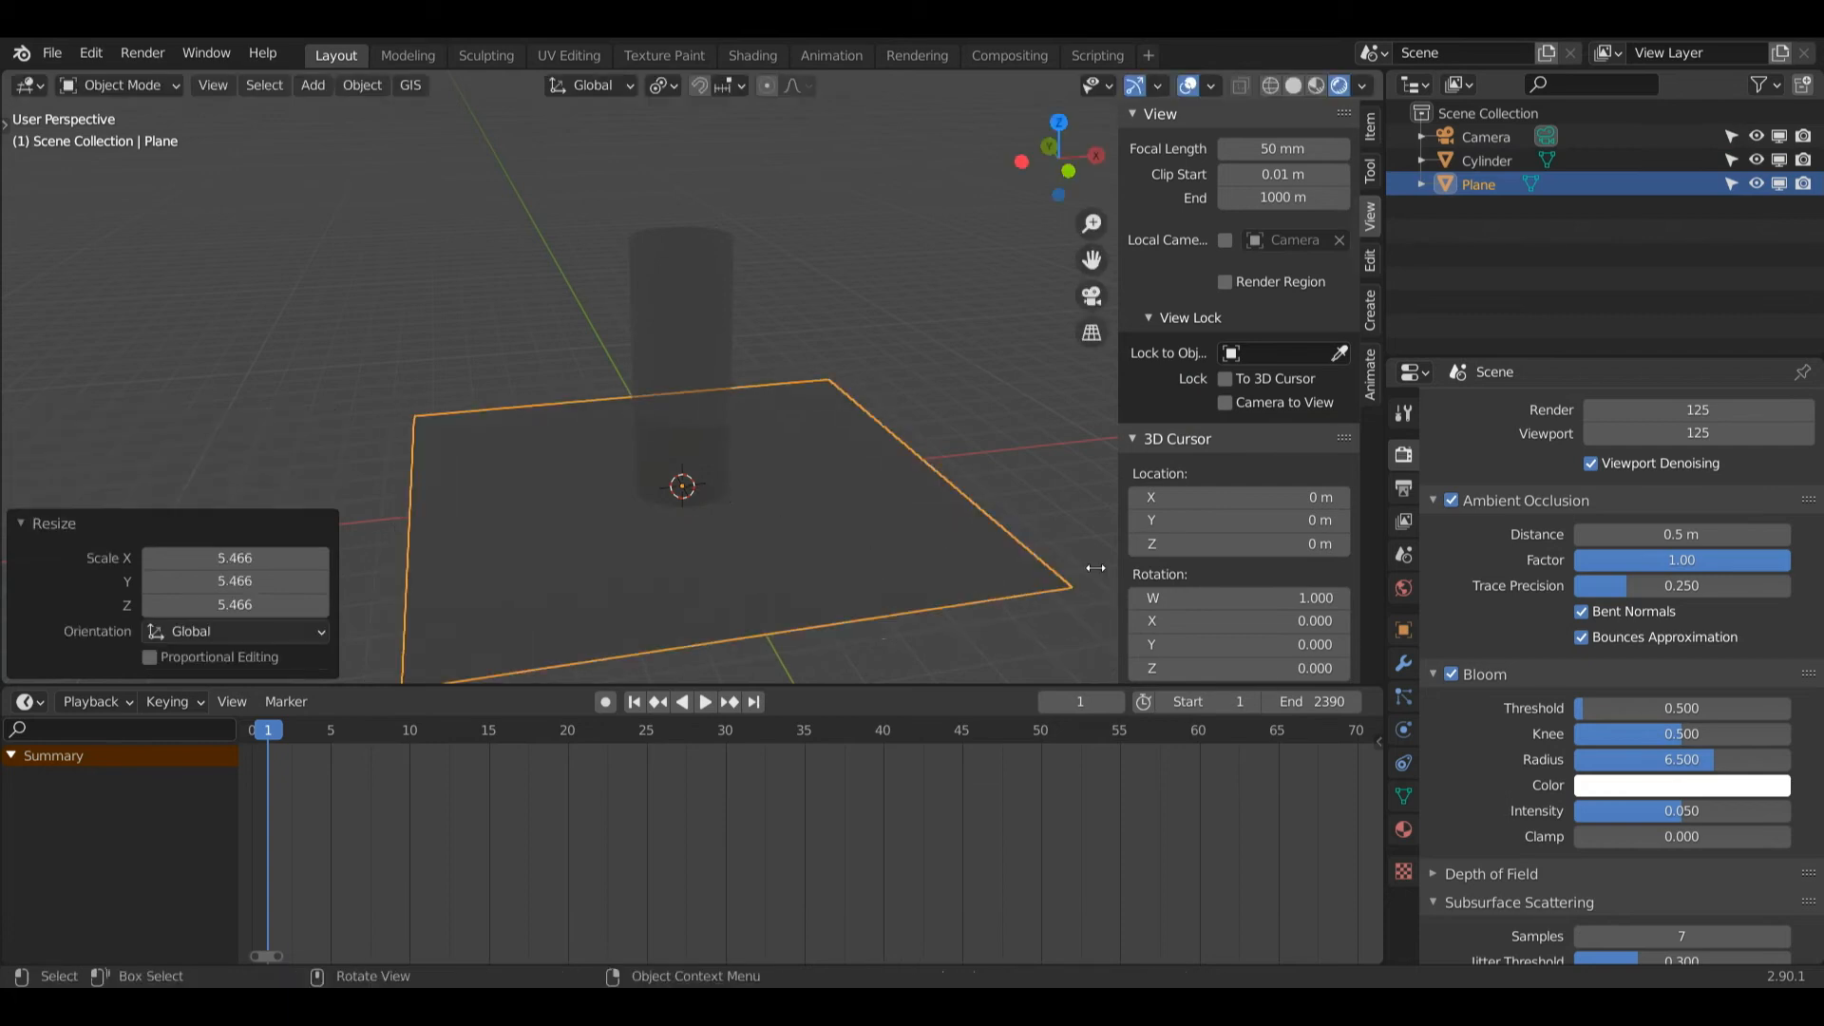
- Add a Sun light at the world origin
left_click_drag(1055, 124, 933, 307)
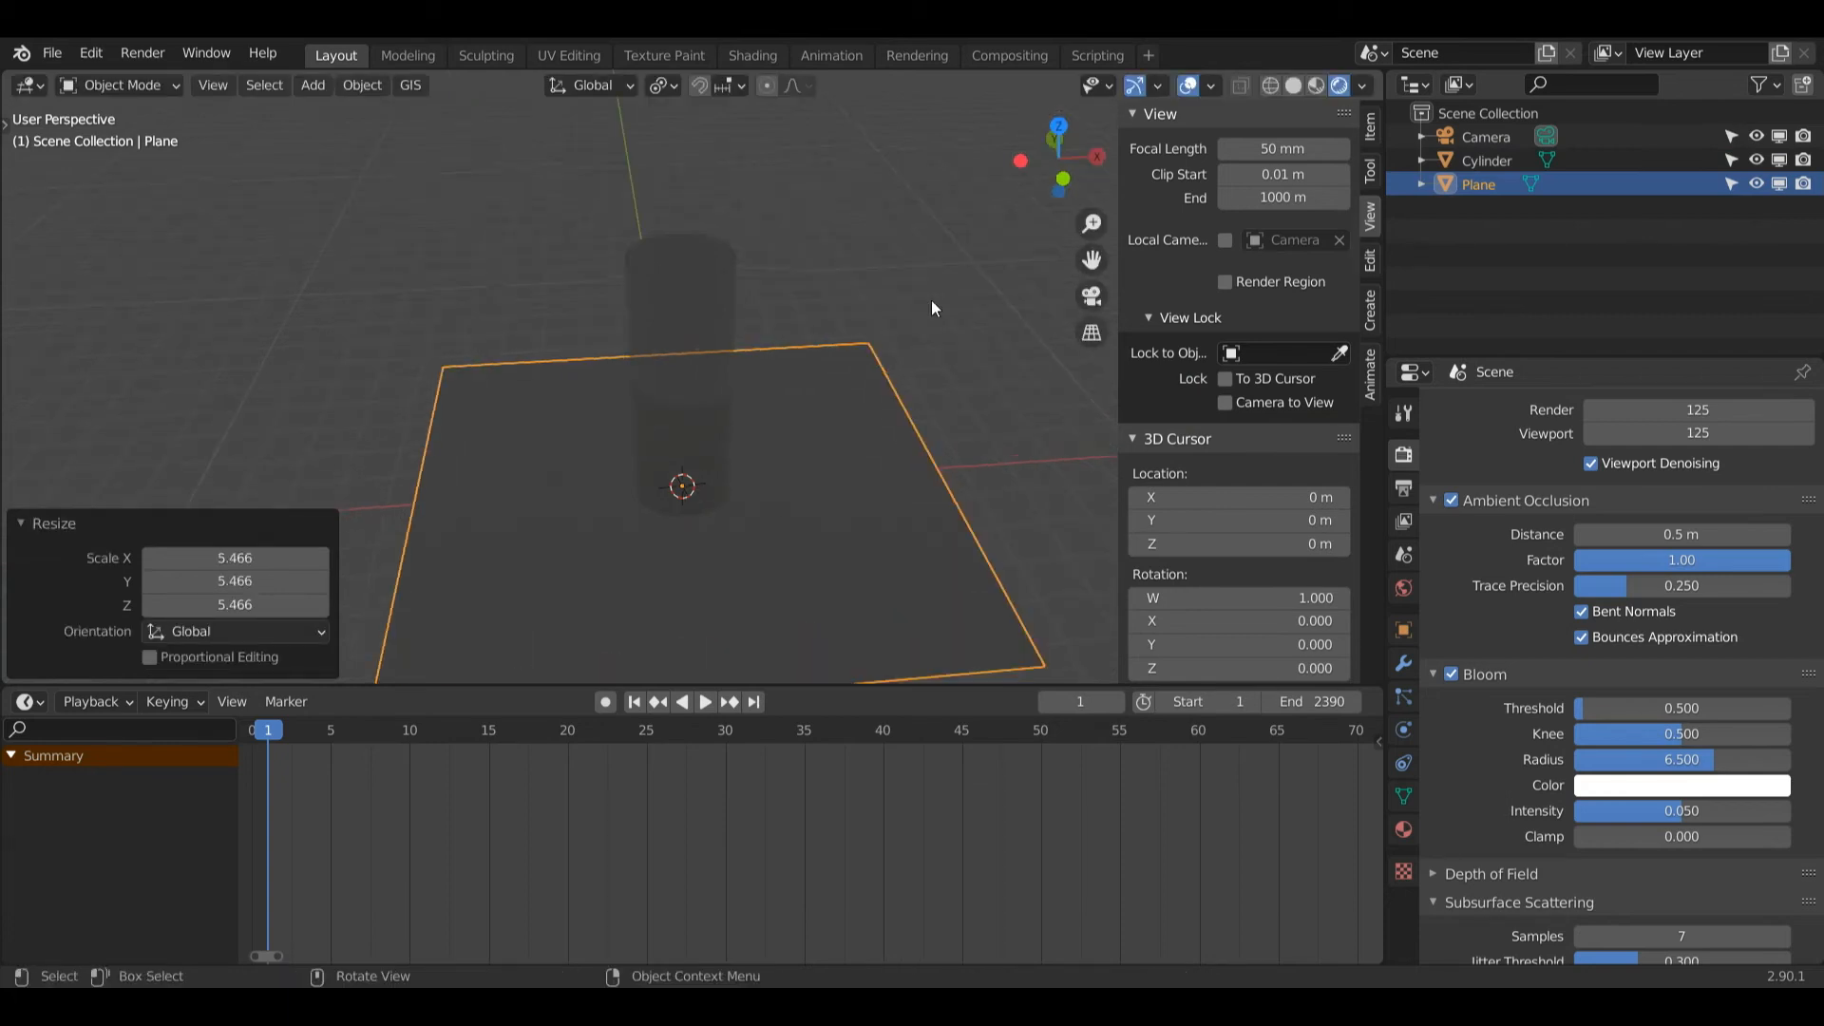
key("shift+a")
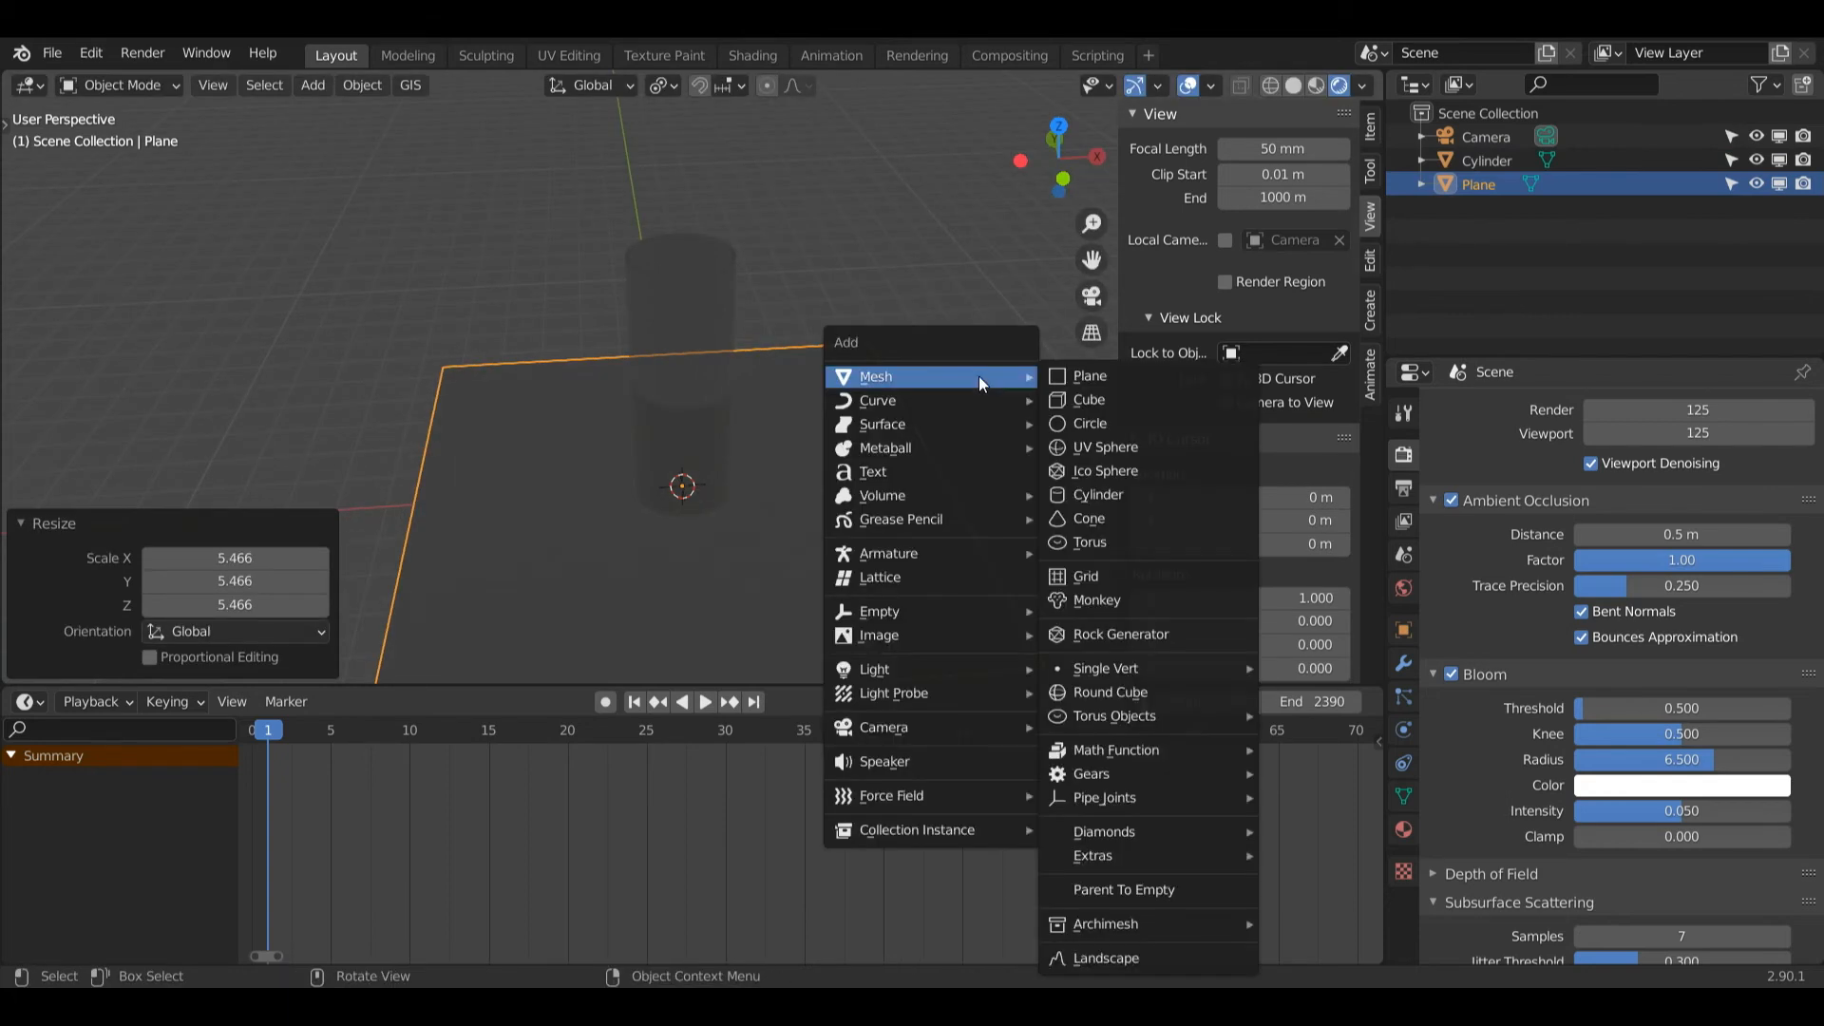
mouse_move(904, 670)
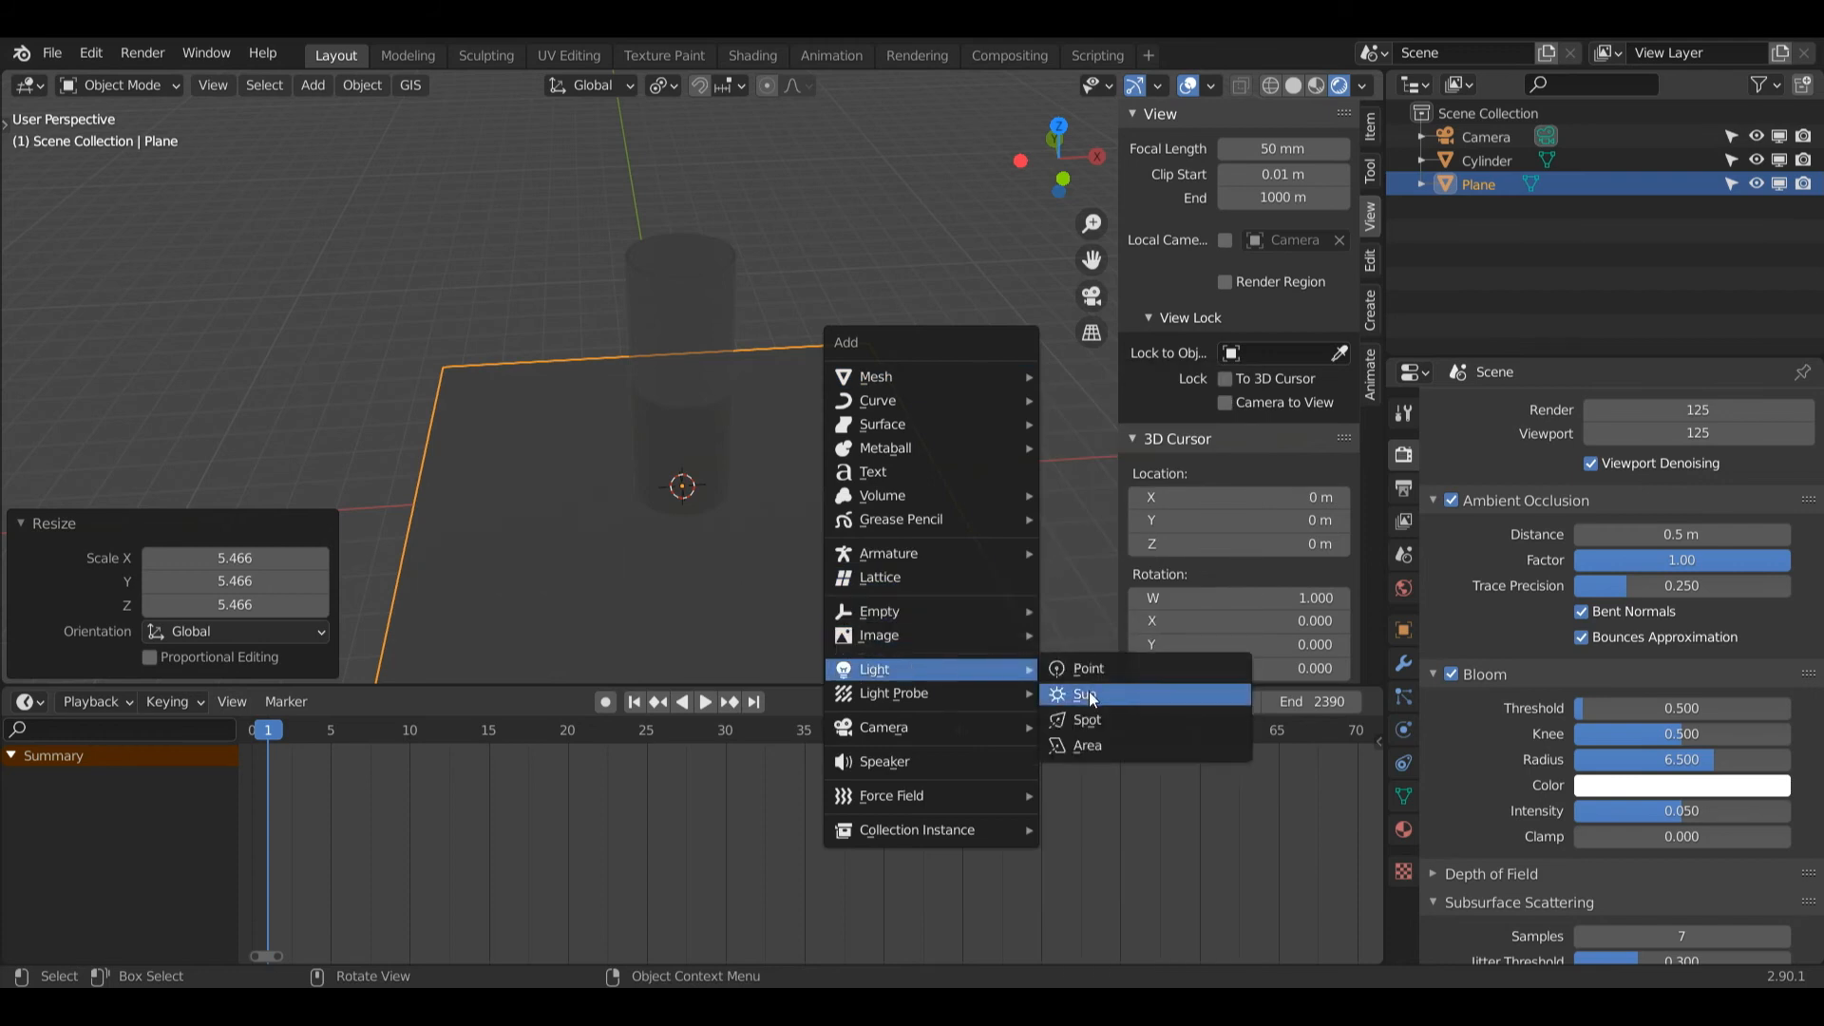
left_click(1092, 700)
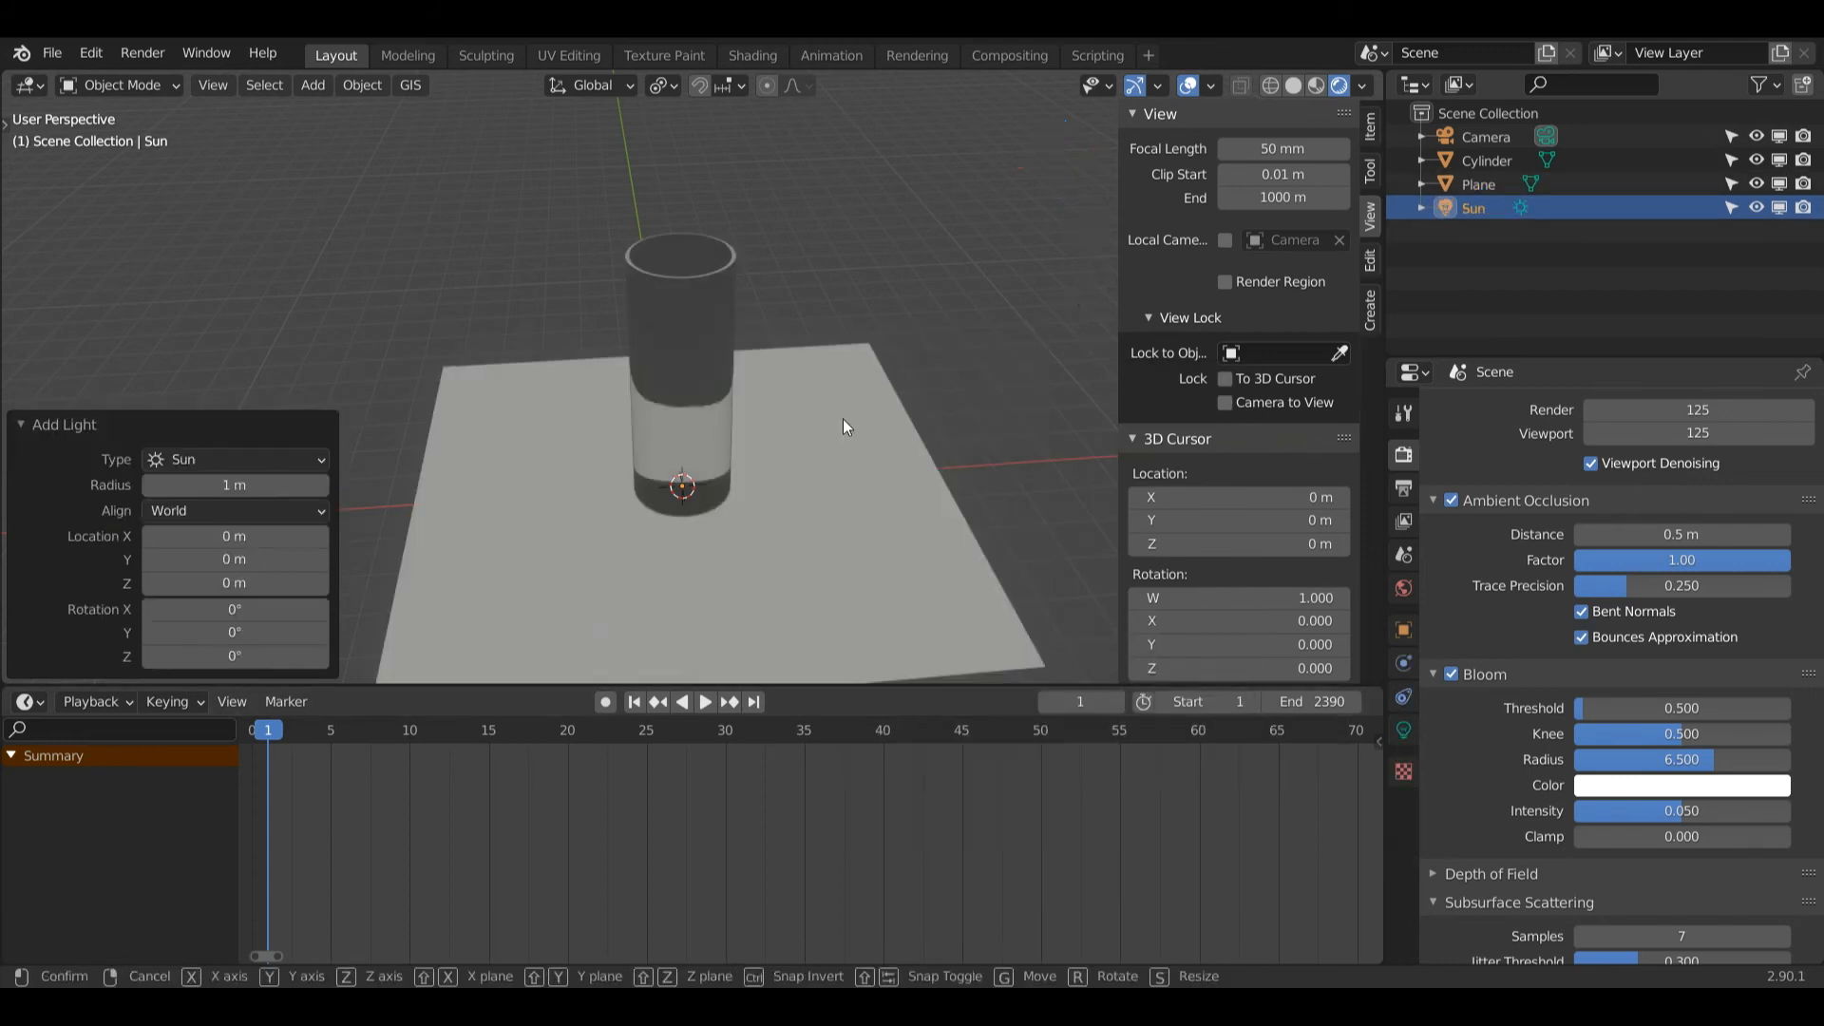
- Raise the Sun light about 7.89 m along Z and shift it about 4.03 m along negative X
key("g")
key("z")
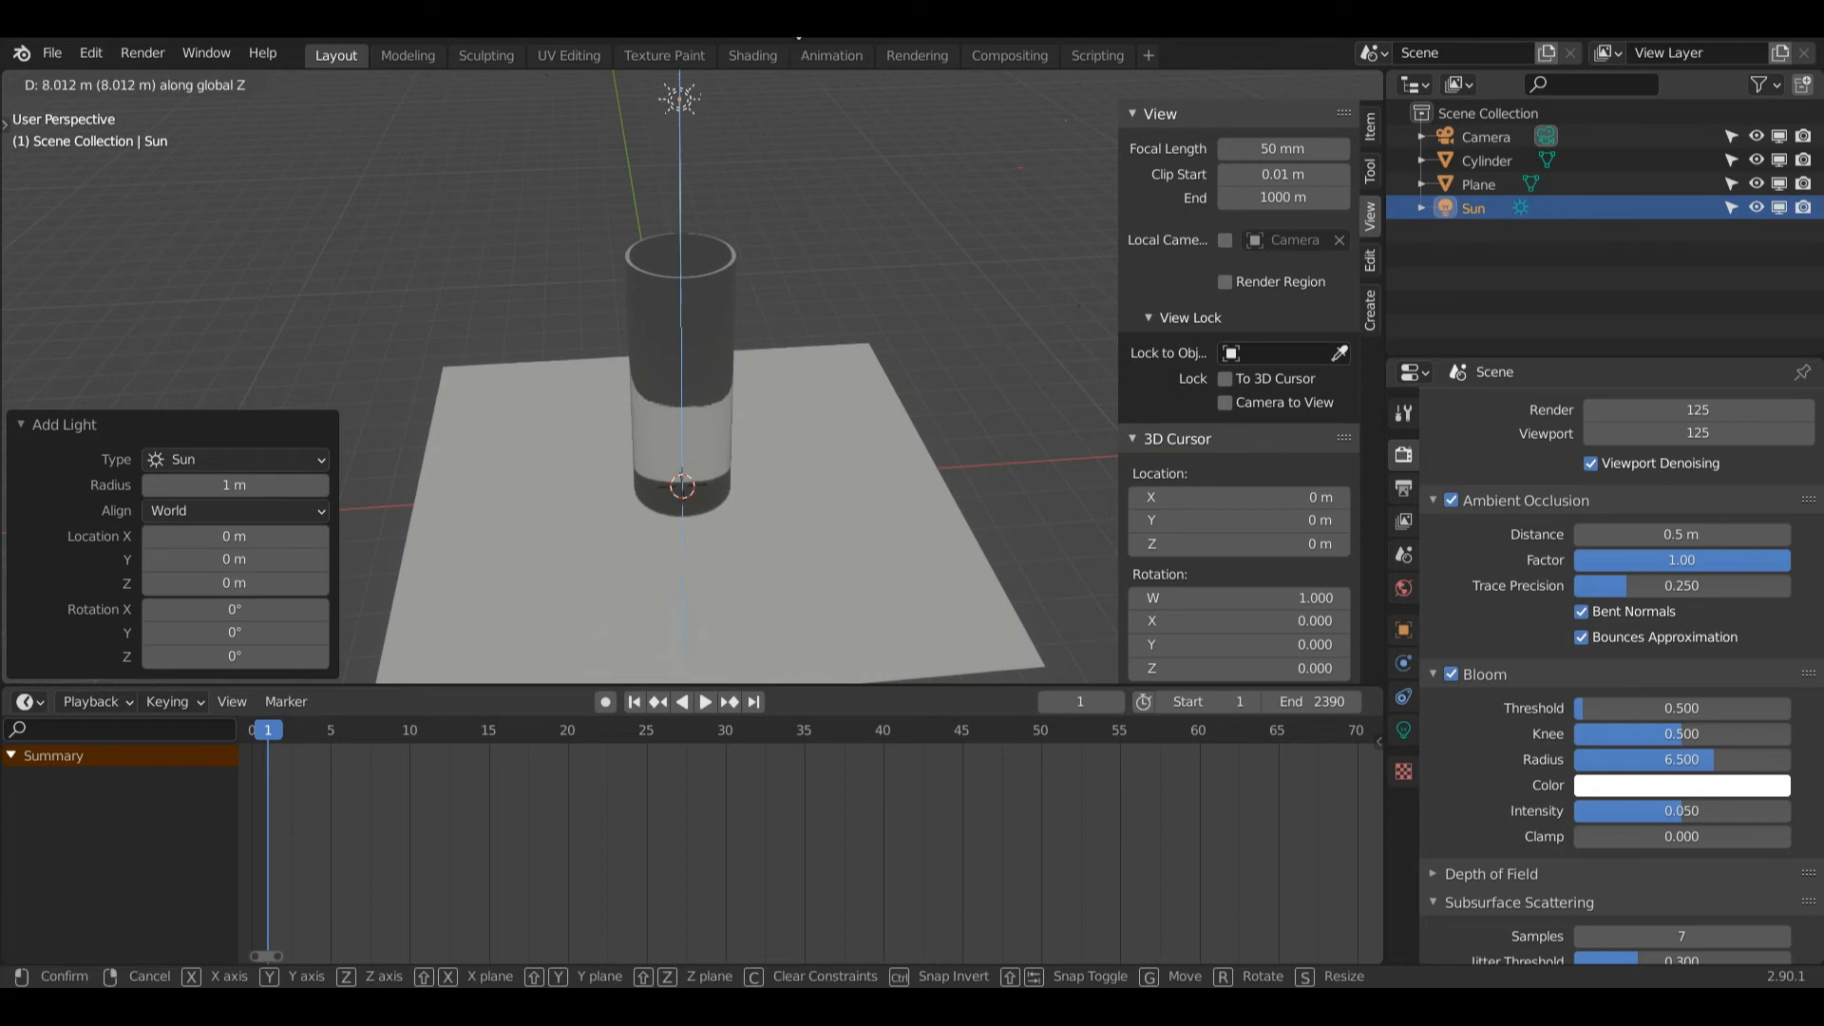
left_click(695, 258)
key("g")
key("y")
key("x")
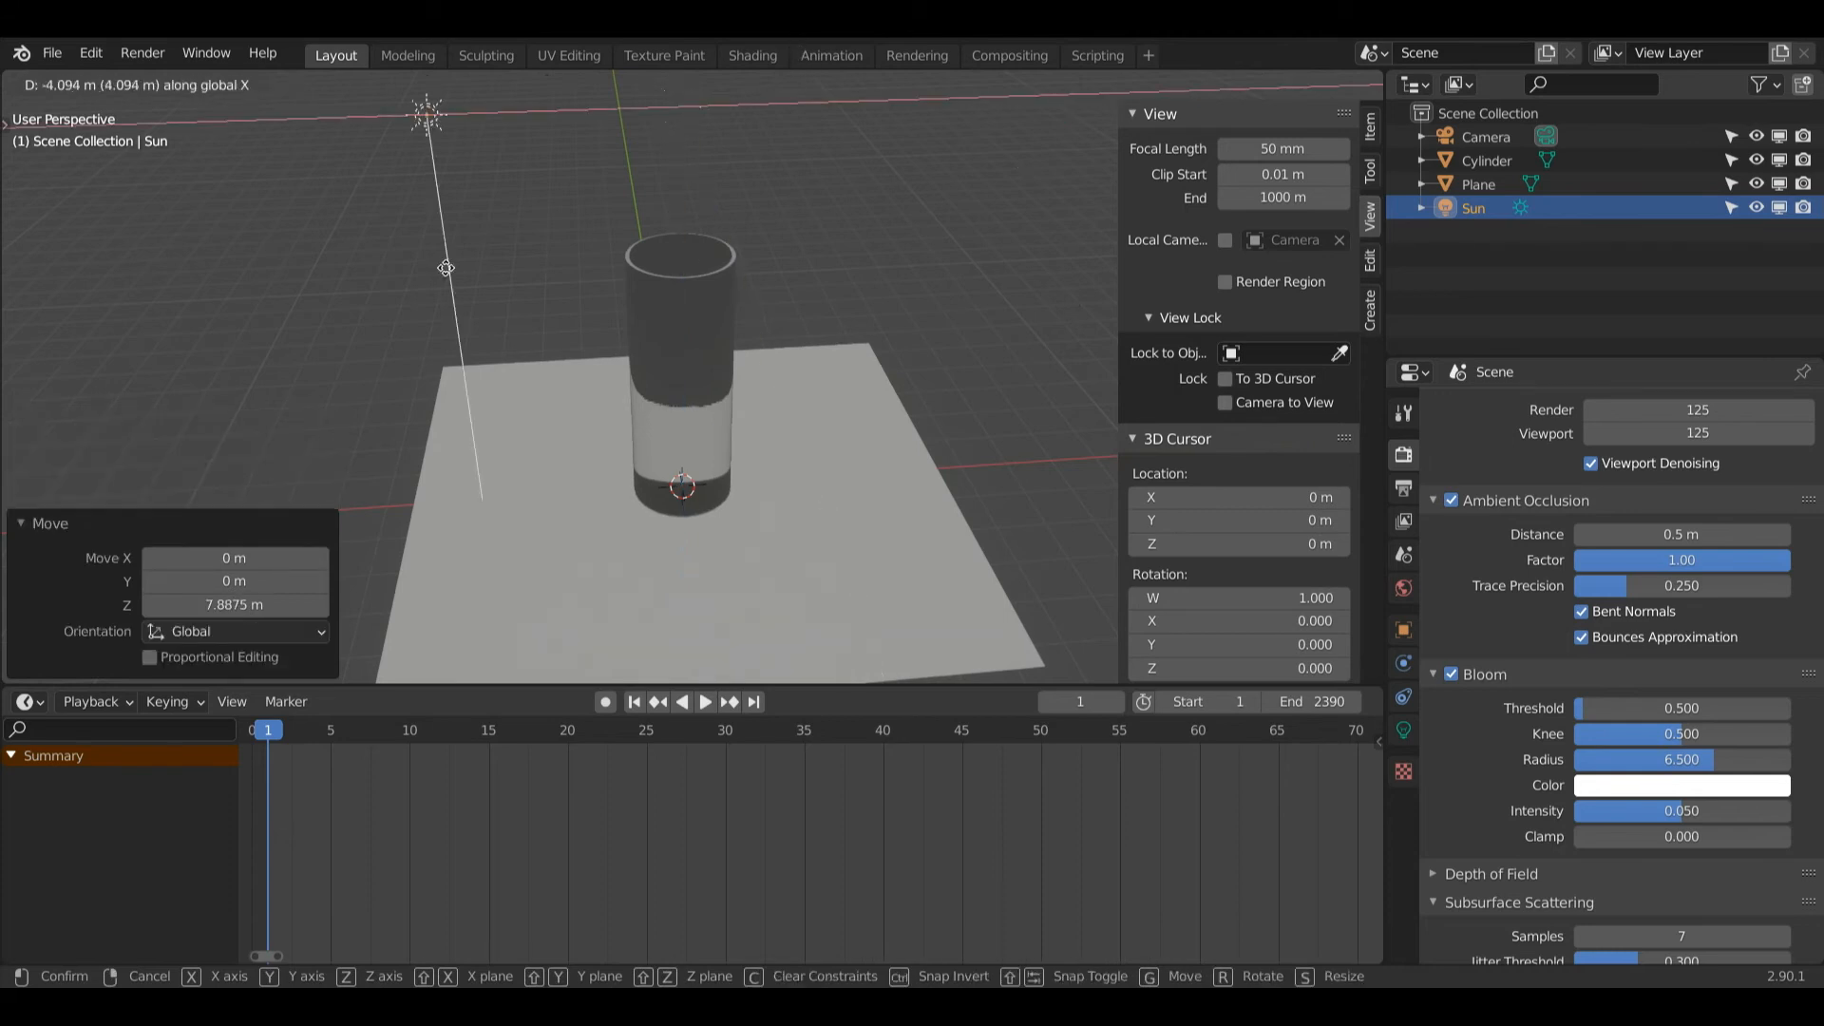
left_click(463, 272)
- Rotate the Sun light -43.3° about Y and -36° about Z so it shines diagonally onto the glass
key("r")
key("y")
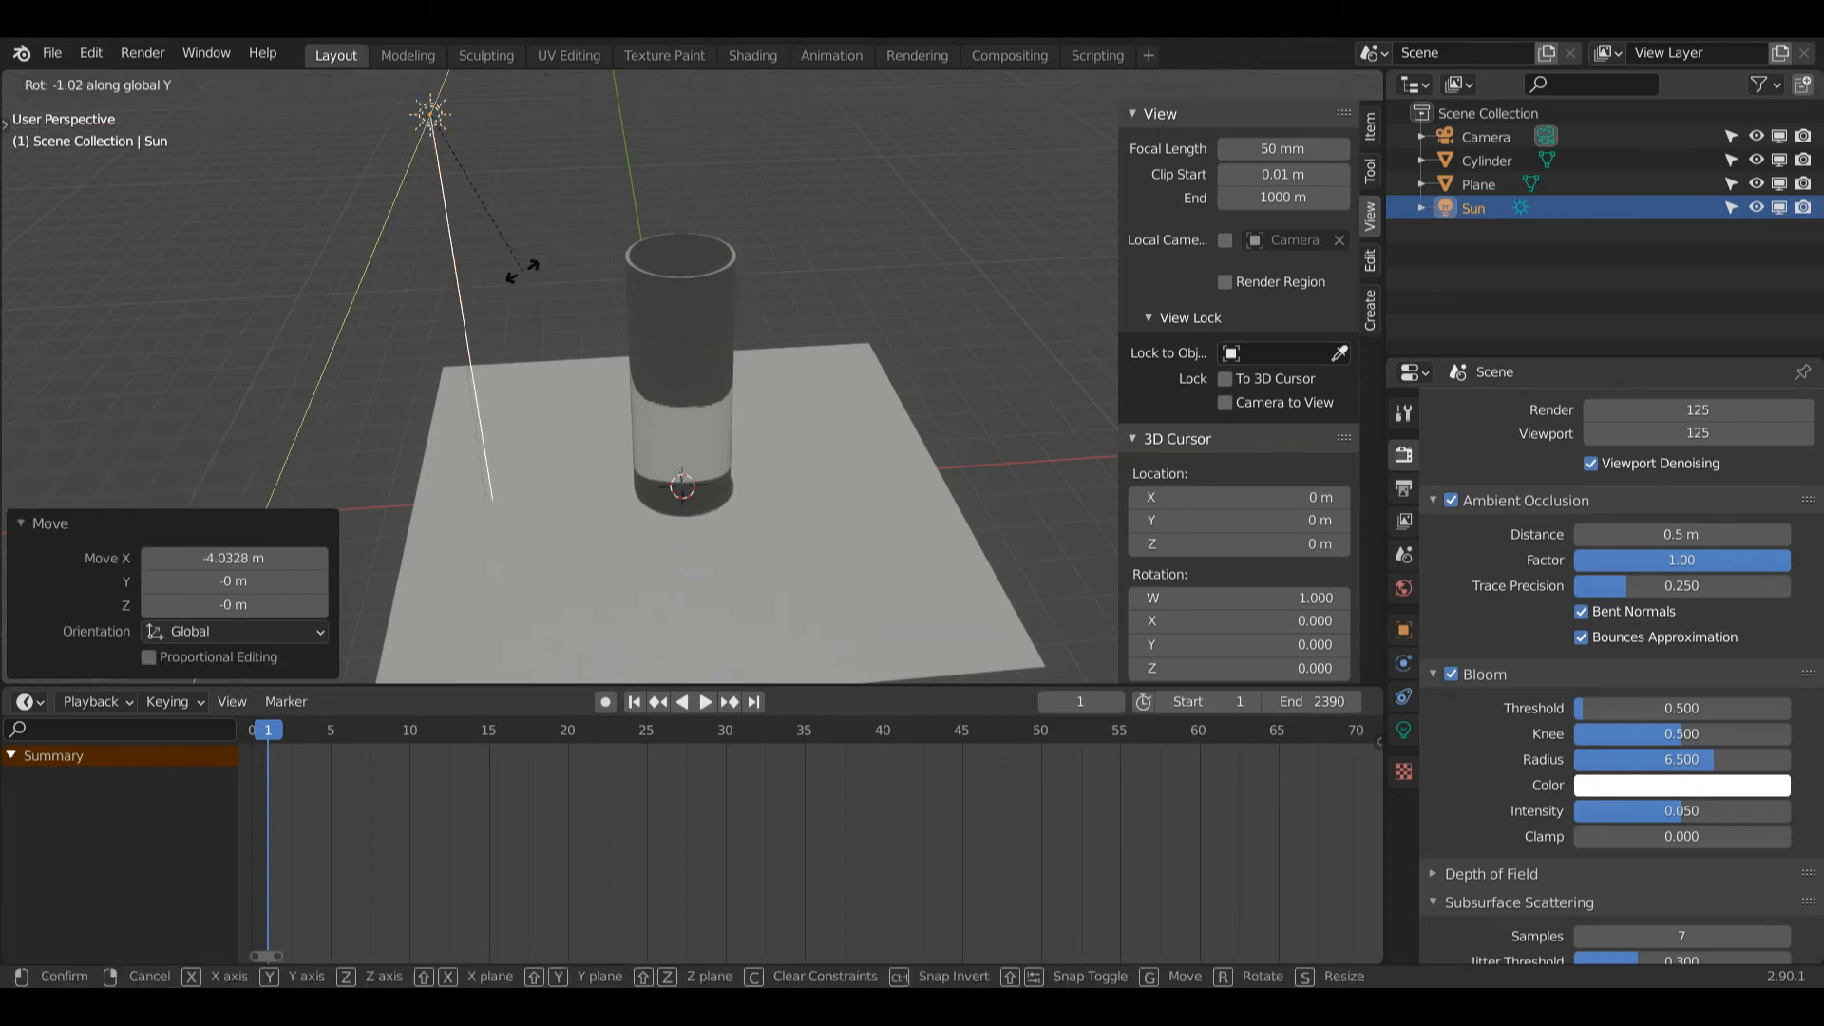
left_click(623, 195)
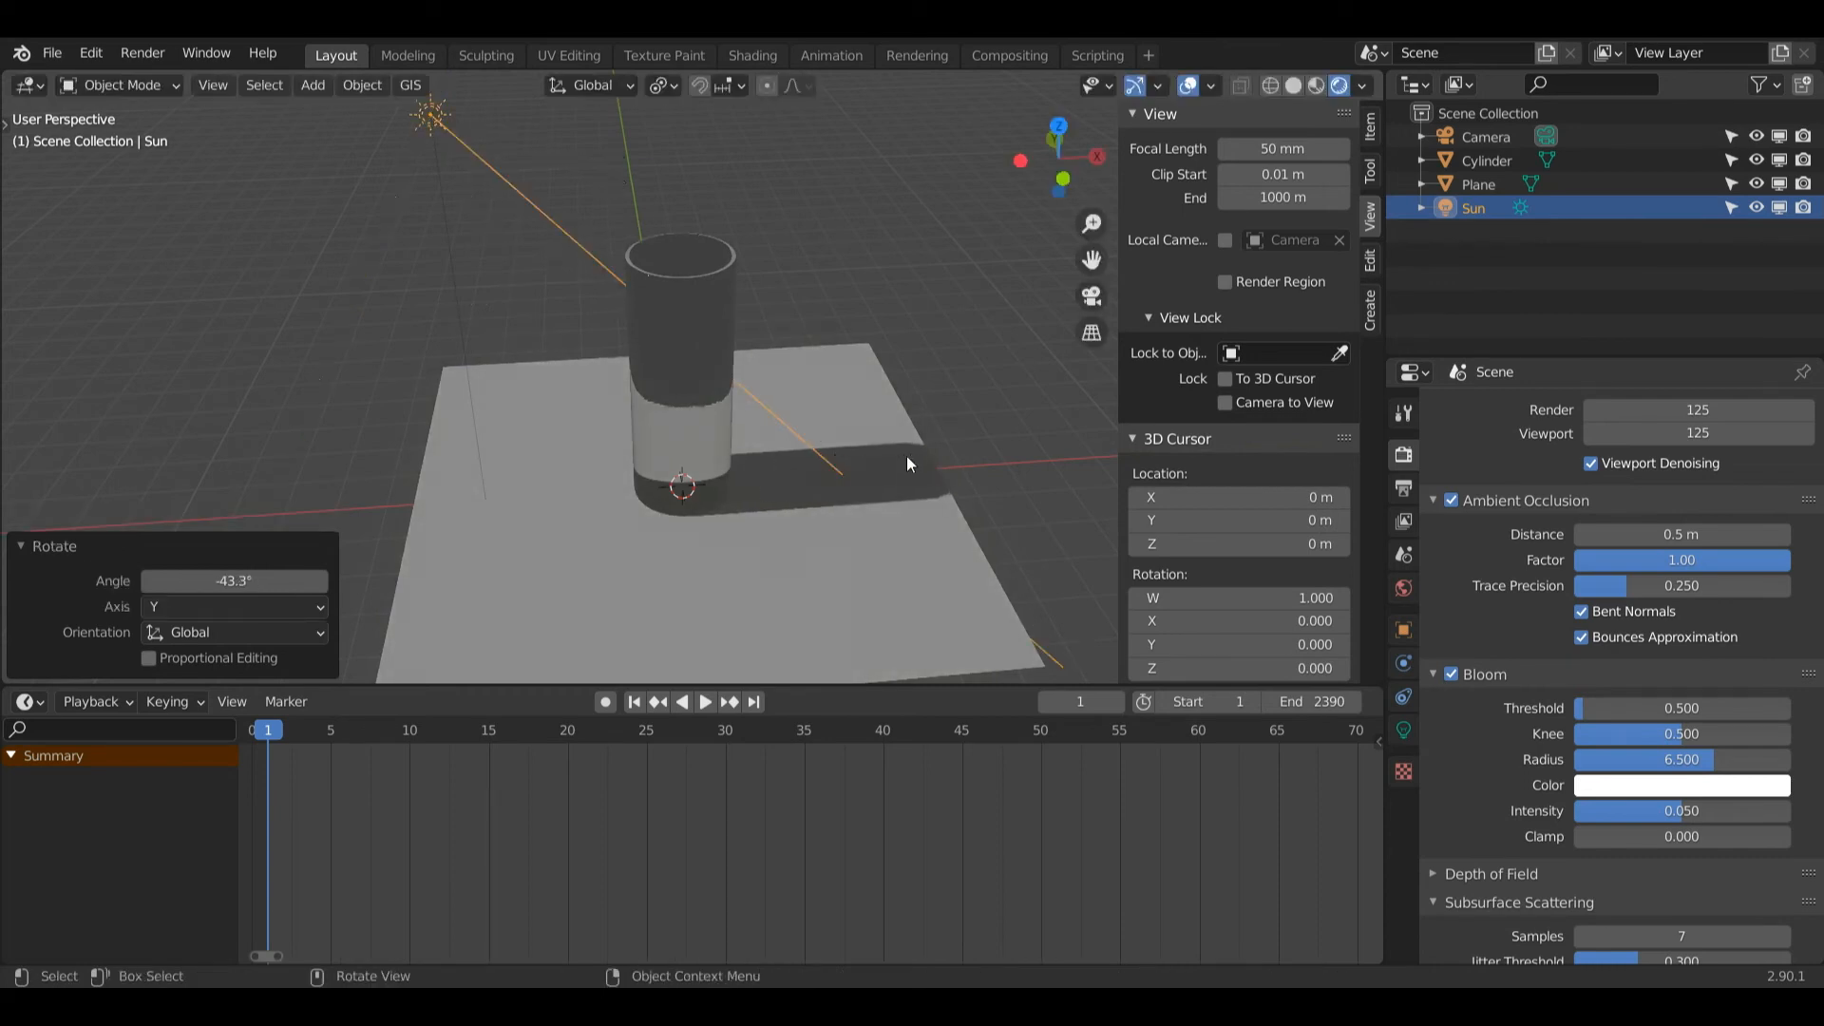
key("r")
key("z")
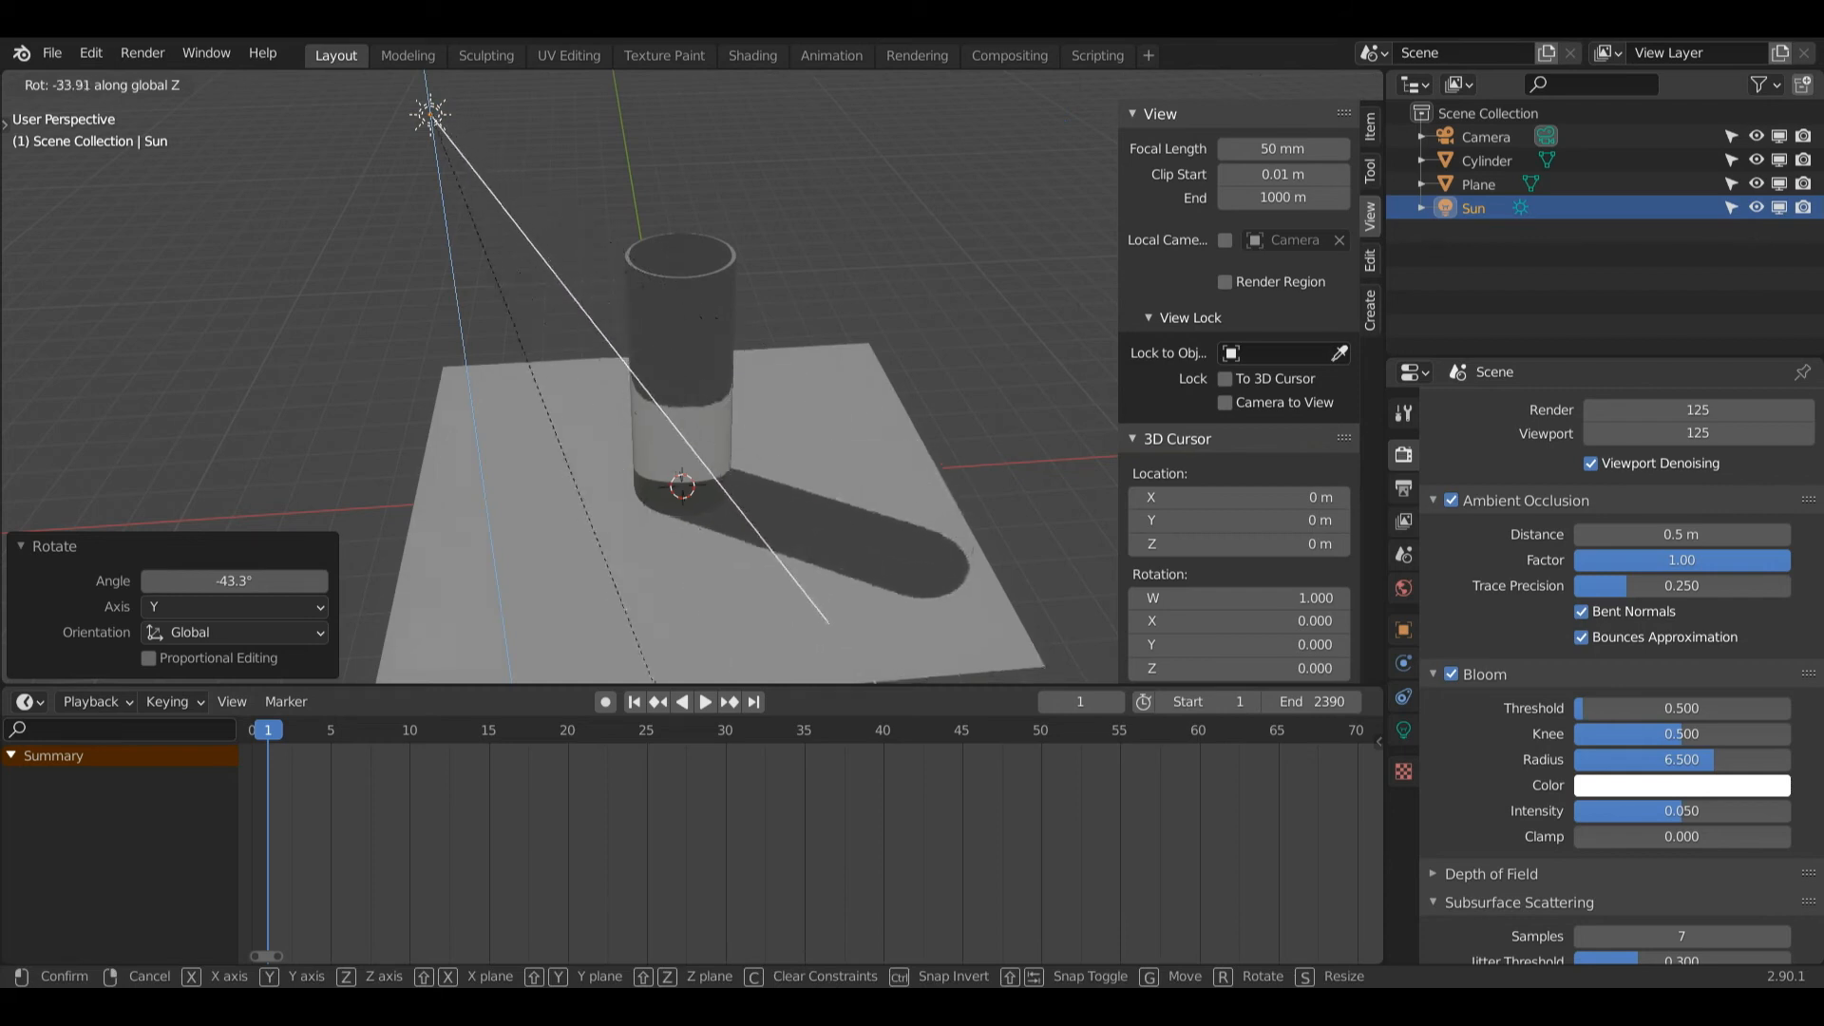
left_click(713, 917)
left_click_drag(1057, 157, 1095, 170)
- Preview the glass with the Cycles render engine and return to Eevee to compare the two
scroll(1691, 456, "up", 2)
left_click(1747, 408)
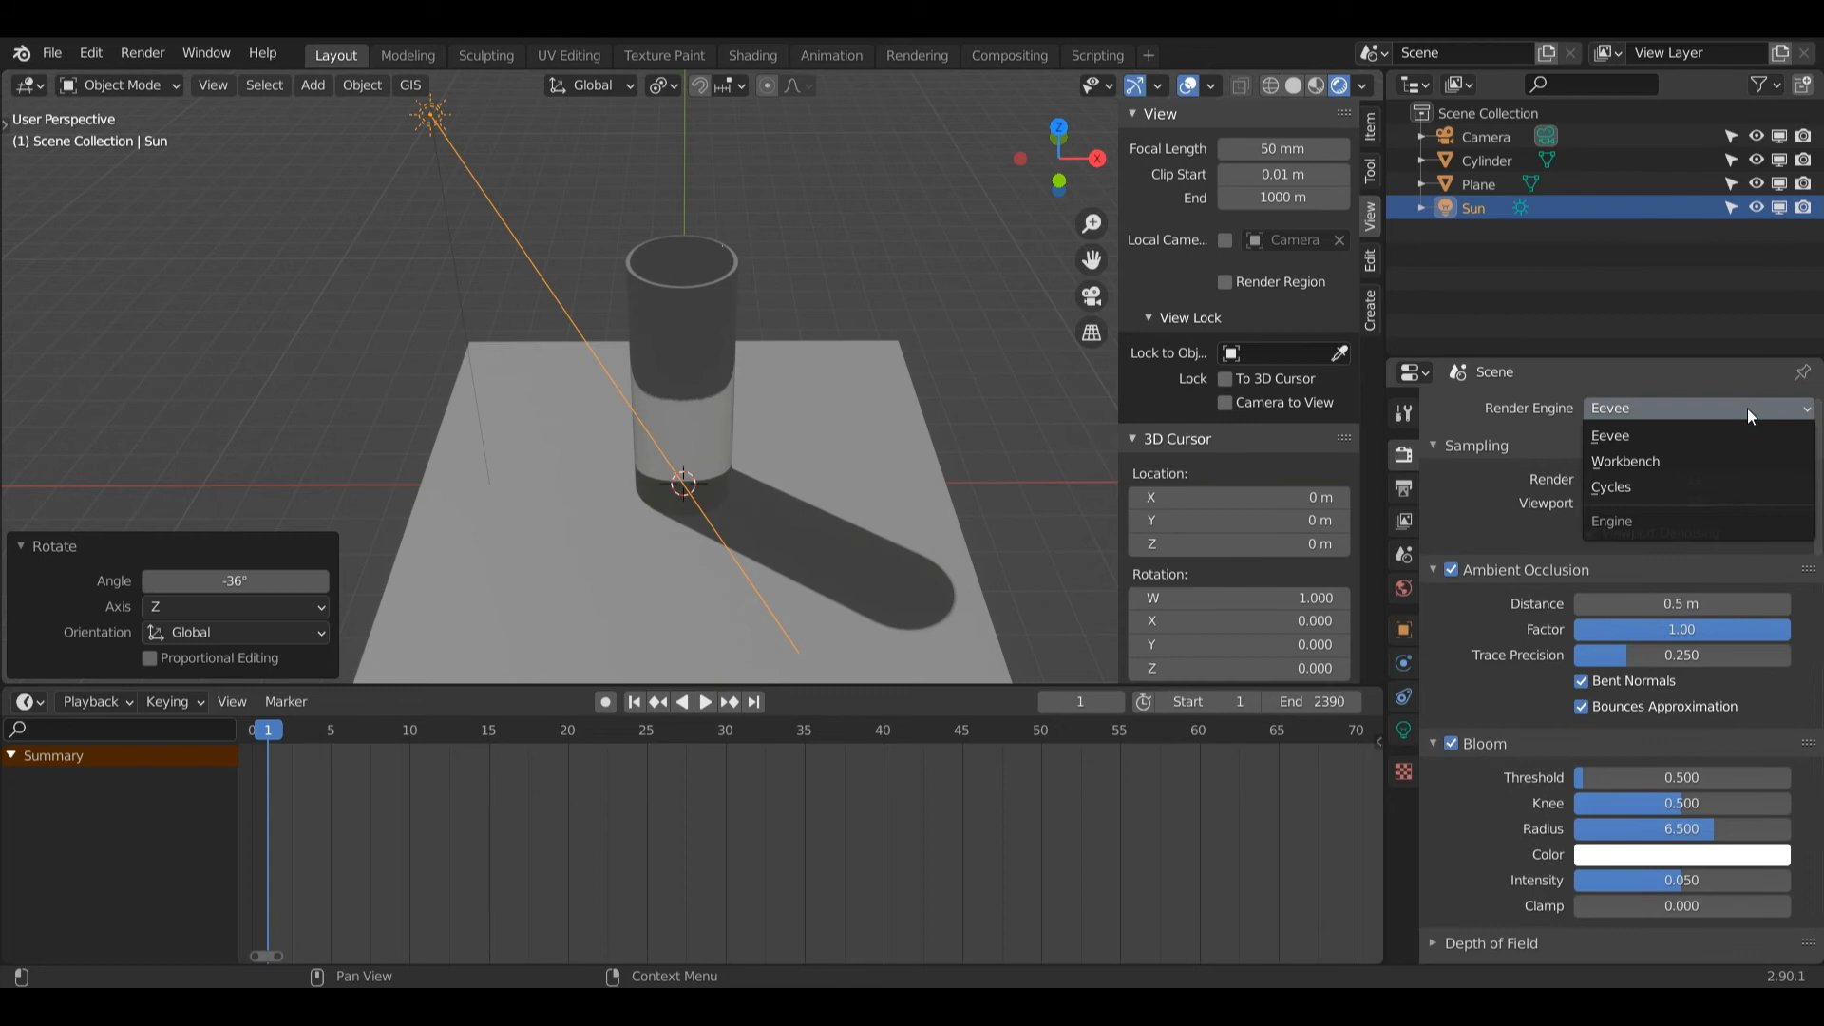
left_click(1636, 435)
left_click(1613, 407)
left_click(1609, 487)
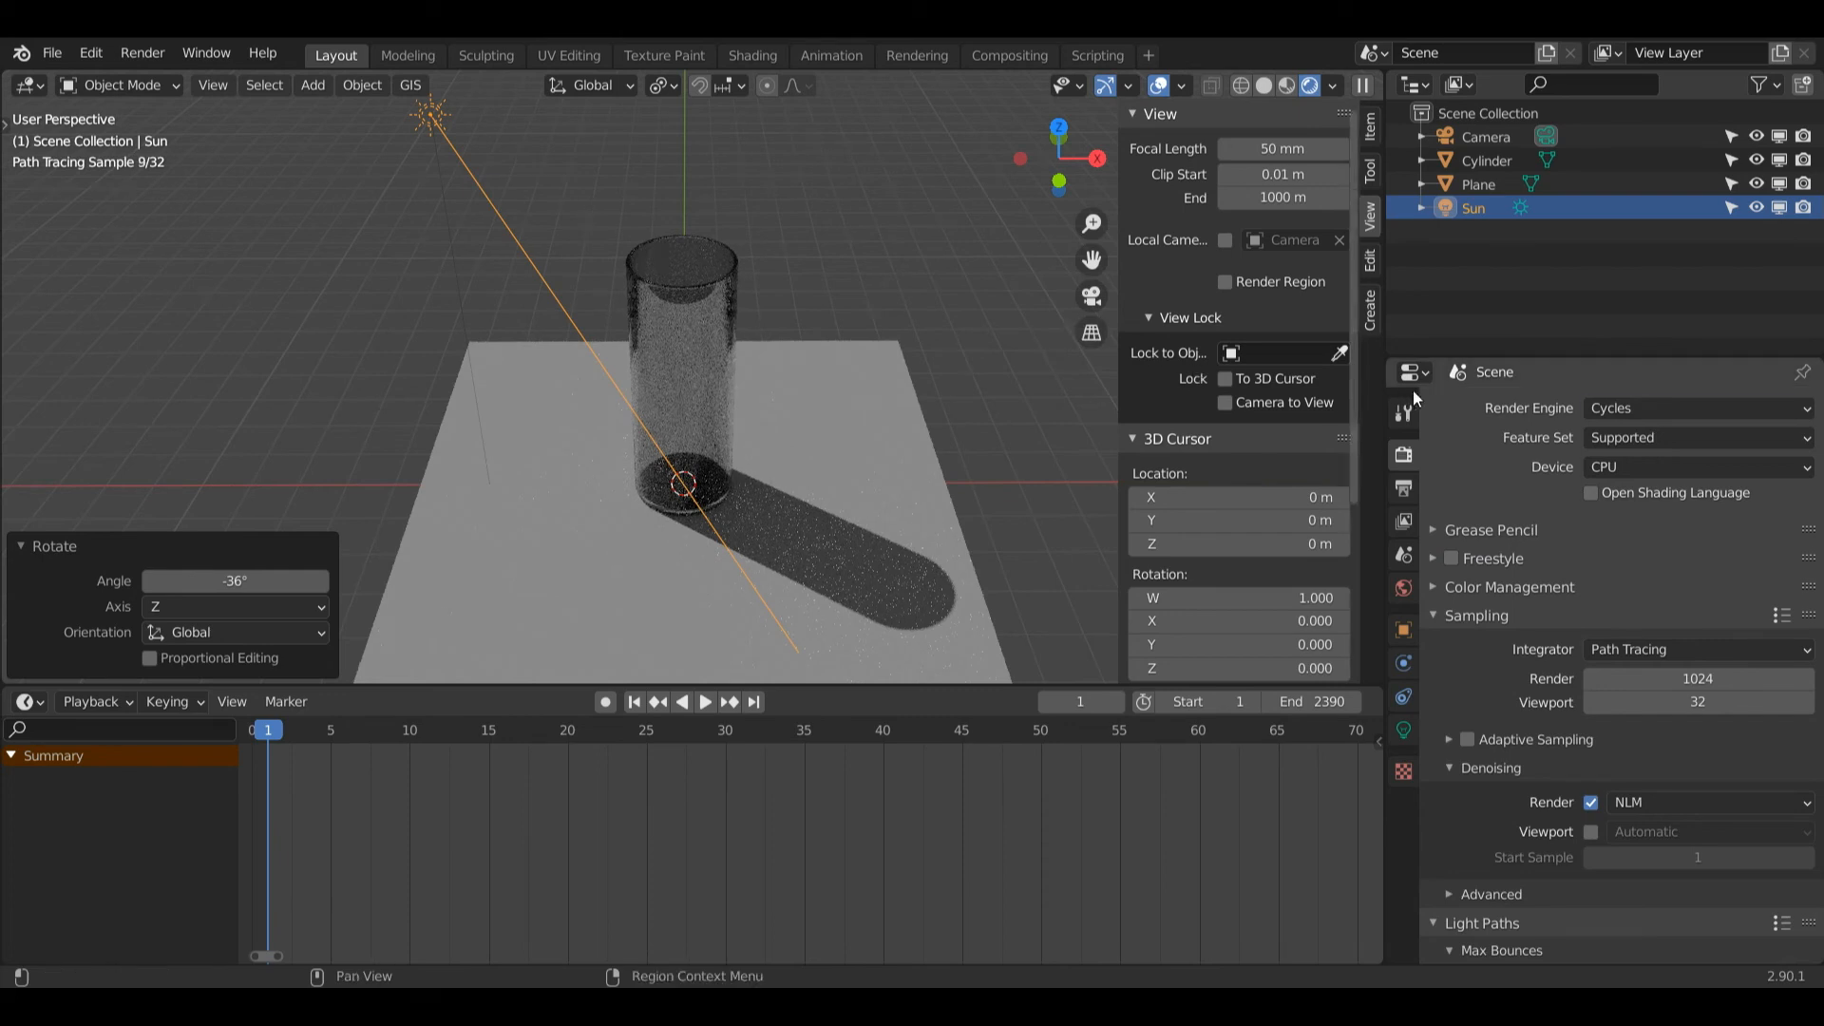
left_click(1607, 408)
key("Return")
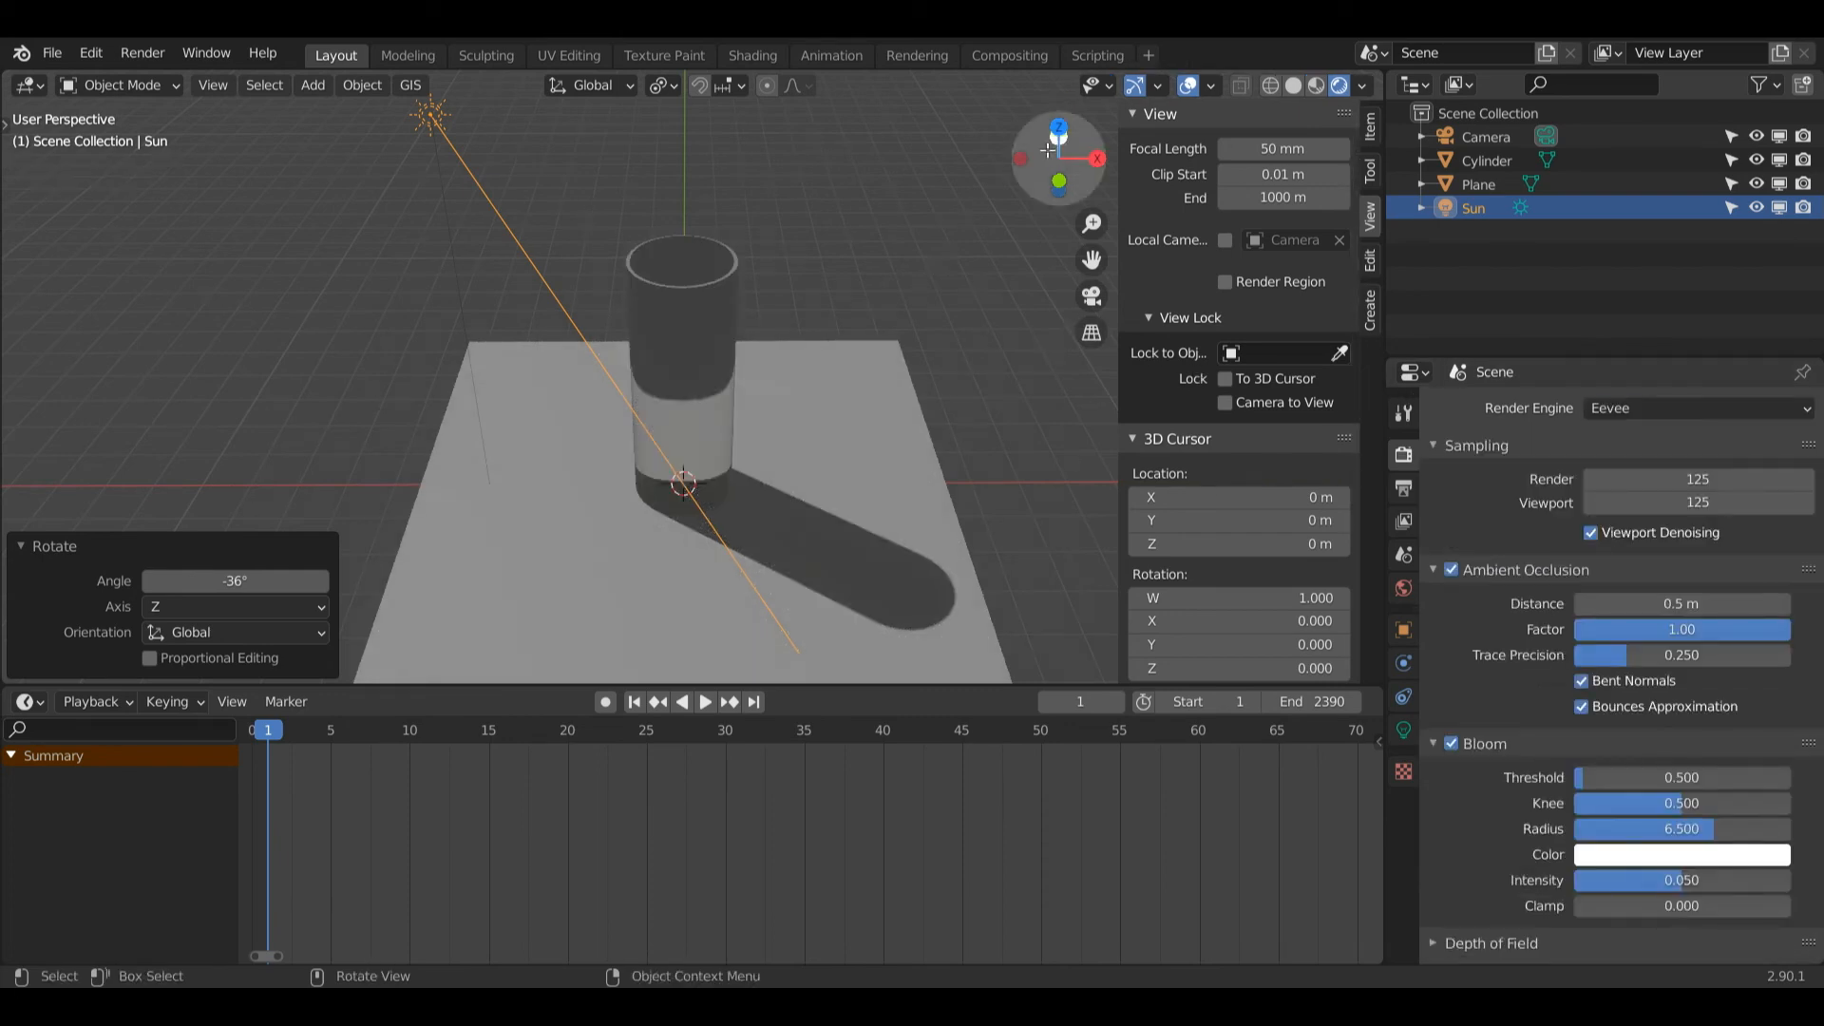
- Try a World background strength of 0 to test the glass without ambient light, and raise the strength again
left_click_drag(1077, 144, 1024, 150)
left_click(1403, 589)
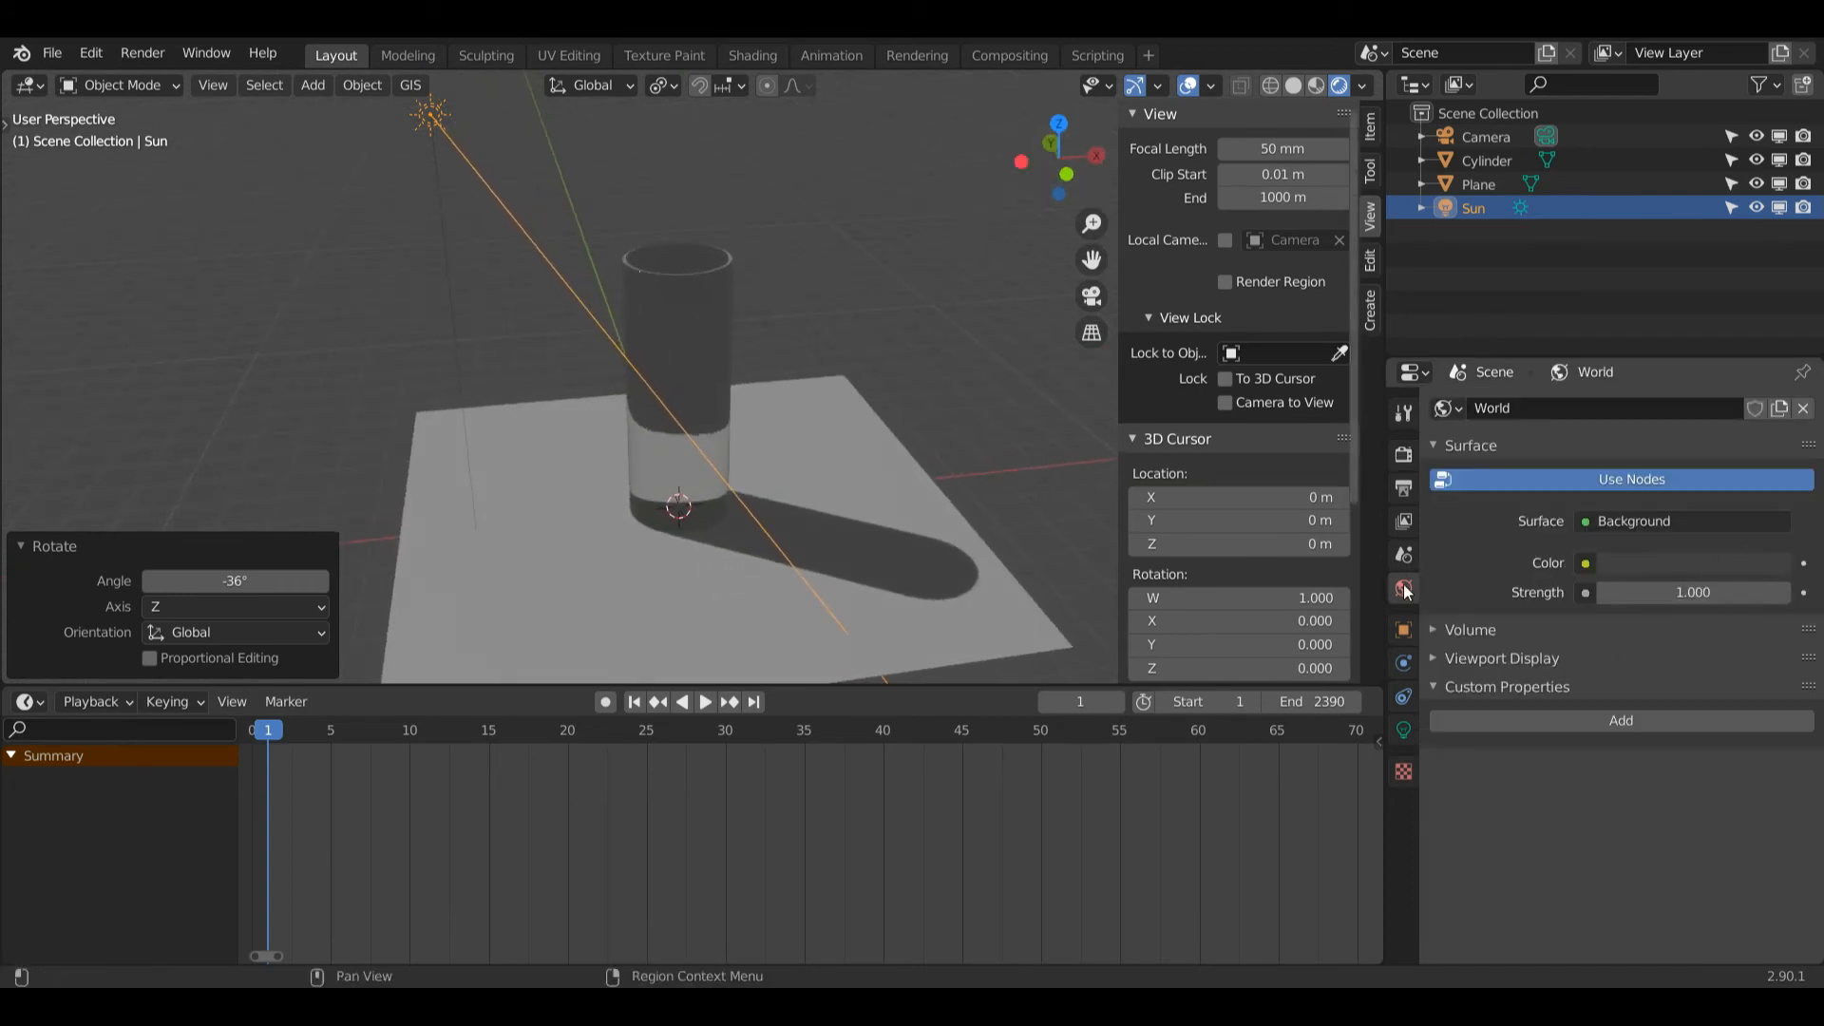
left_click(1694, 593)
type("0")
key("Return")
mouse_move(1058, 157)
left_mouse_down()
mouse_move(1056, 190)
mouse_move(1062, 154)
left_mouse_up()
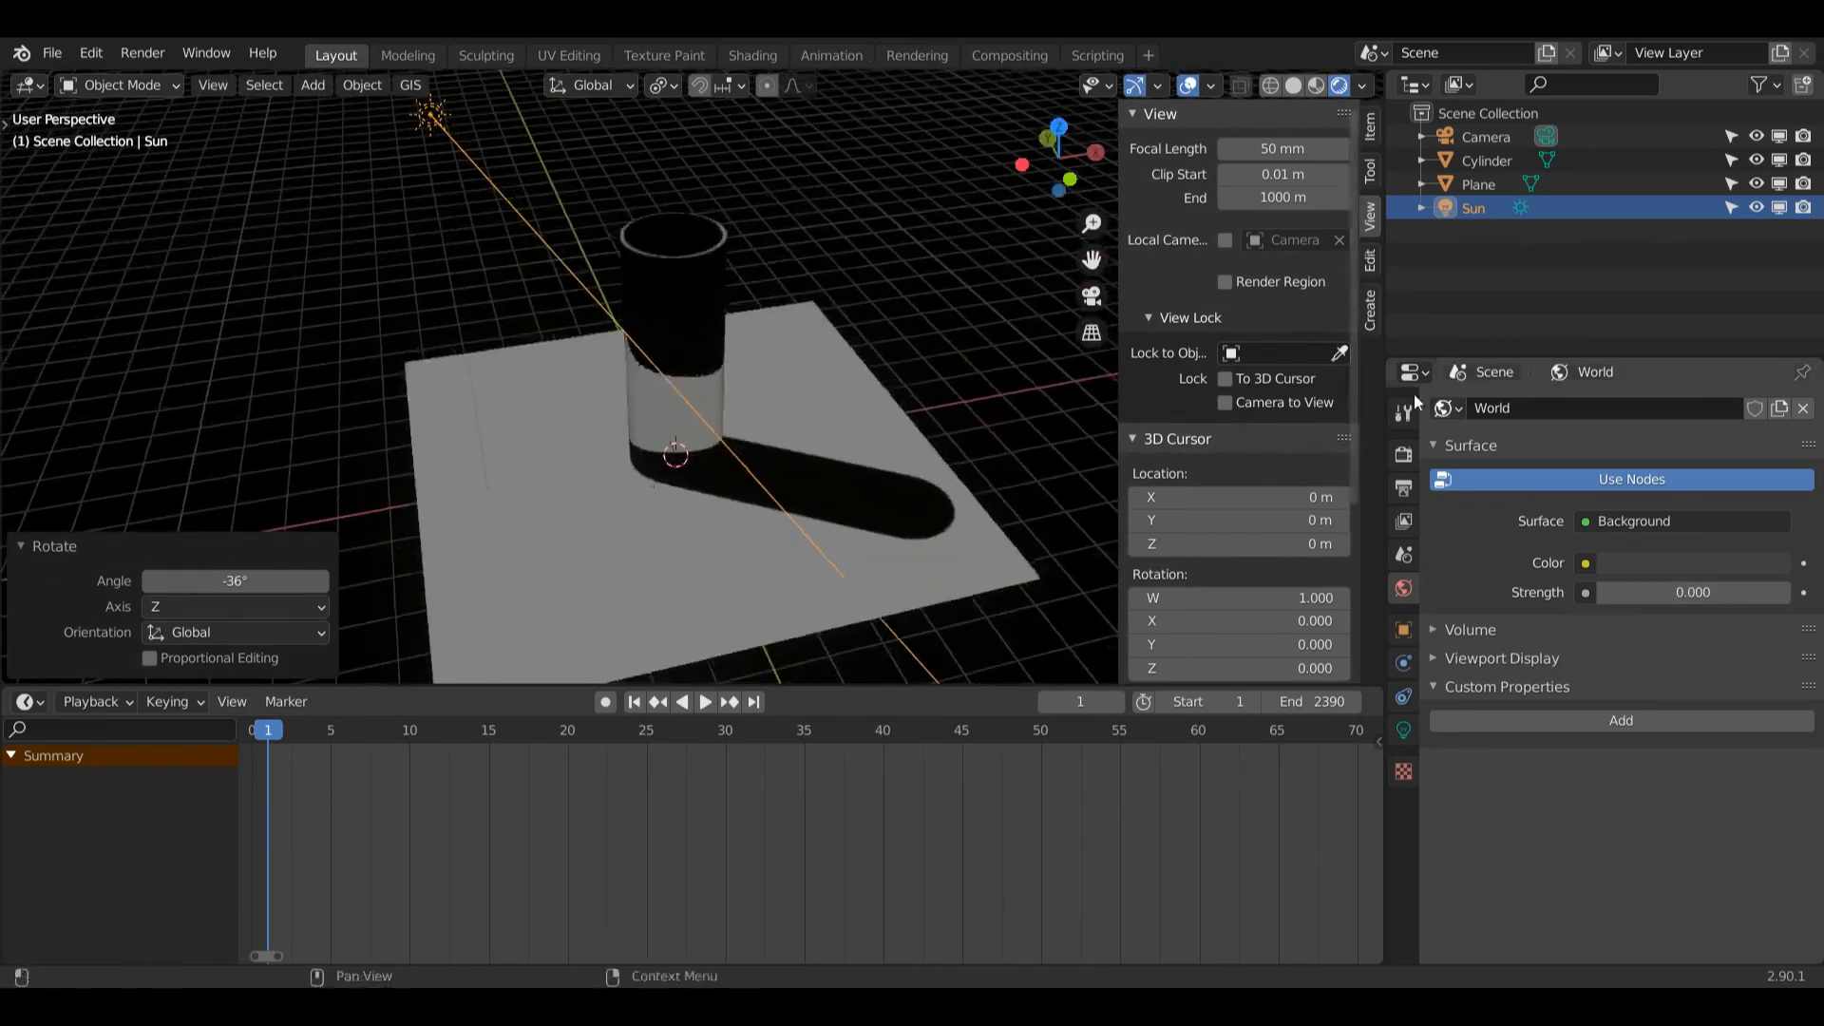
left_click_drag(1609, 593, 1692, 592)
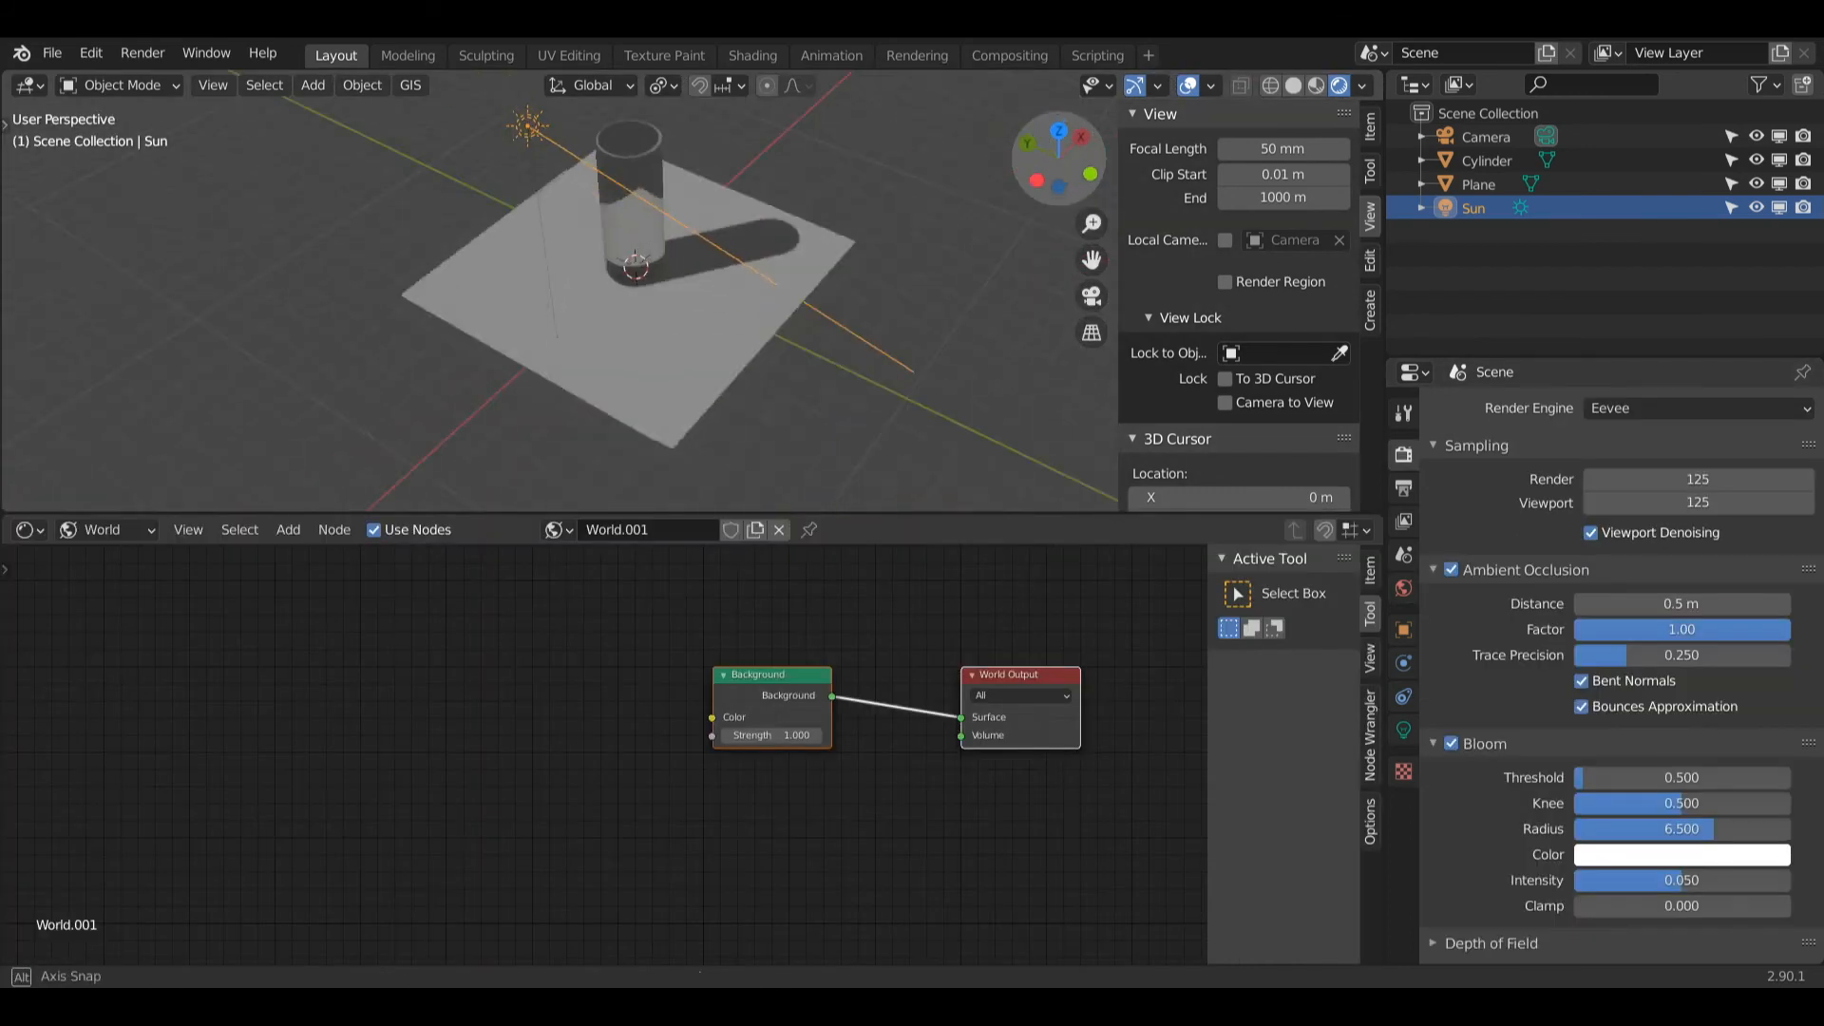
- Switch the render engine to Cycles to examine the path-traced glass and its shadow from another side
left_click_drag(1059, 157, 1058, 157)
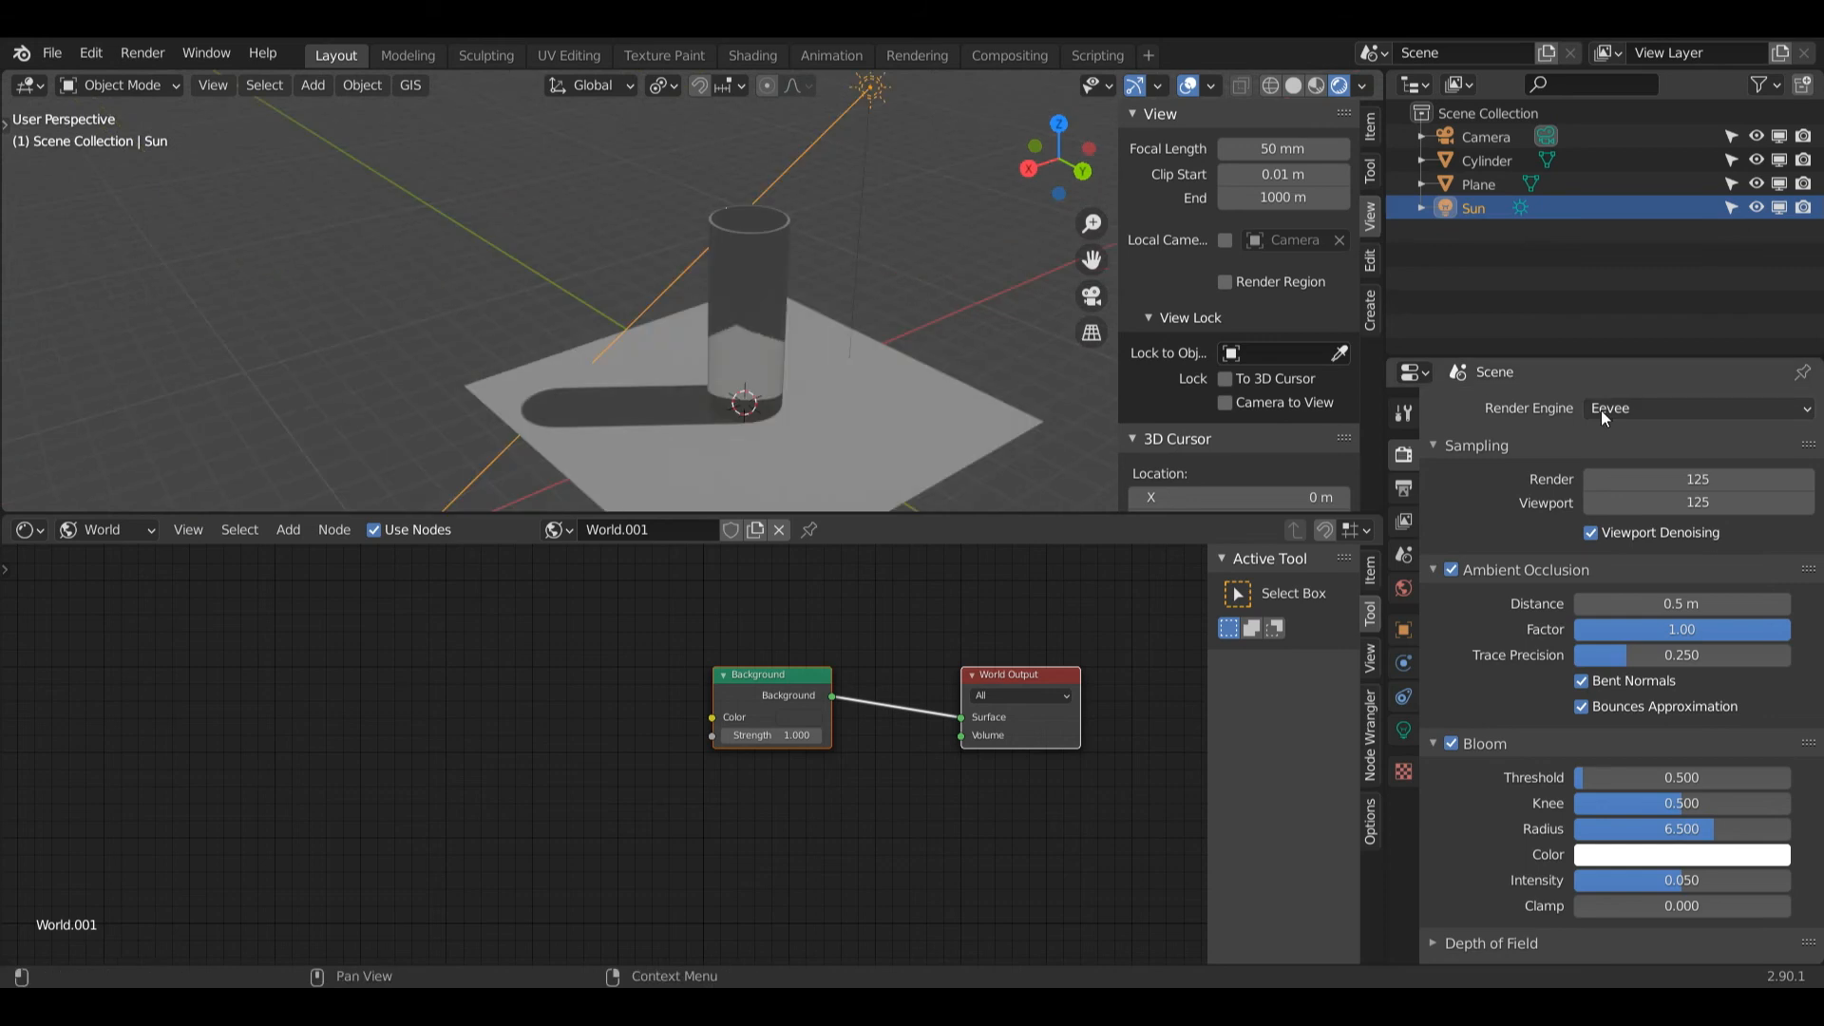
left_click(1599, 409)
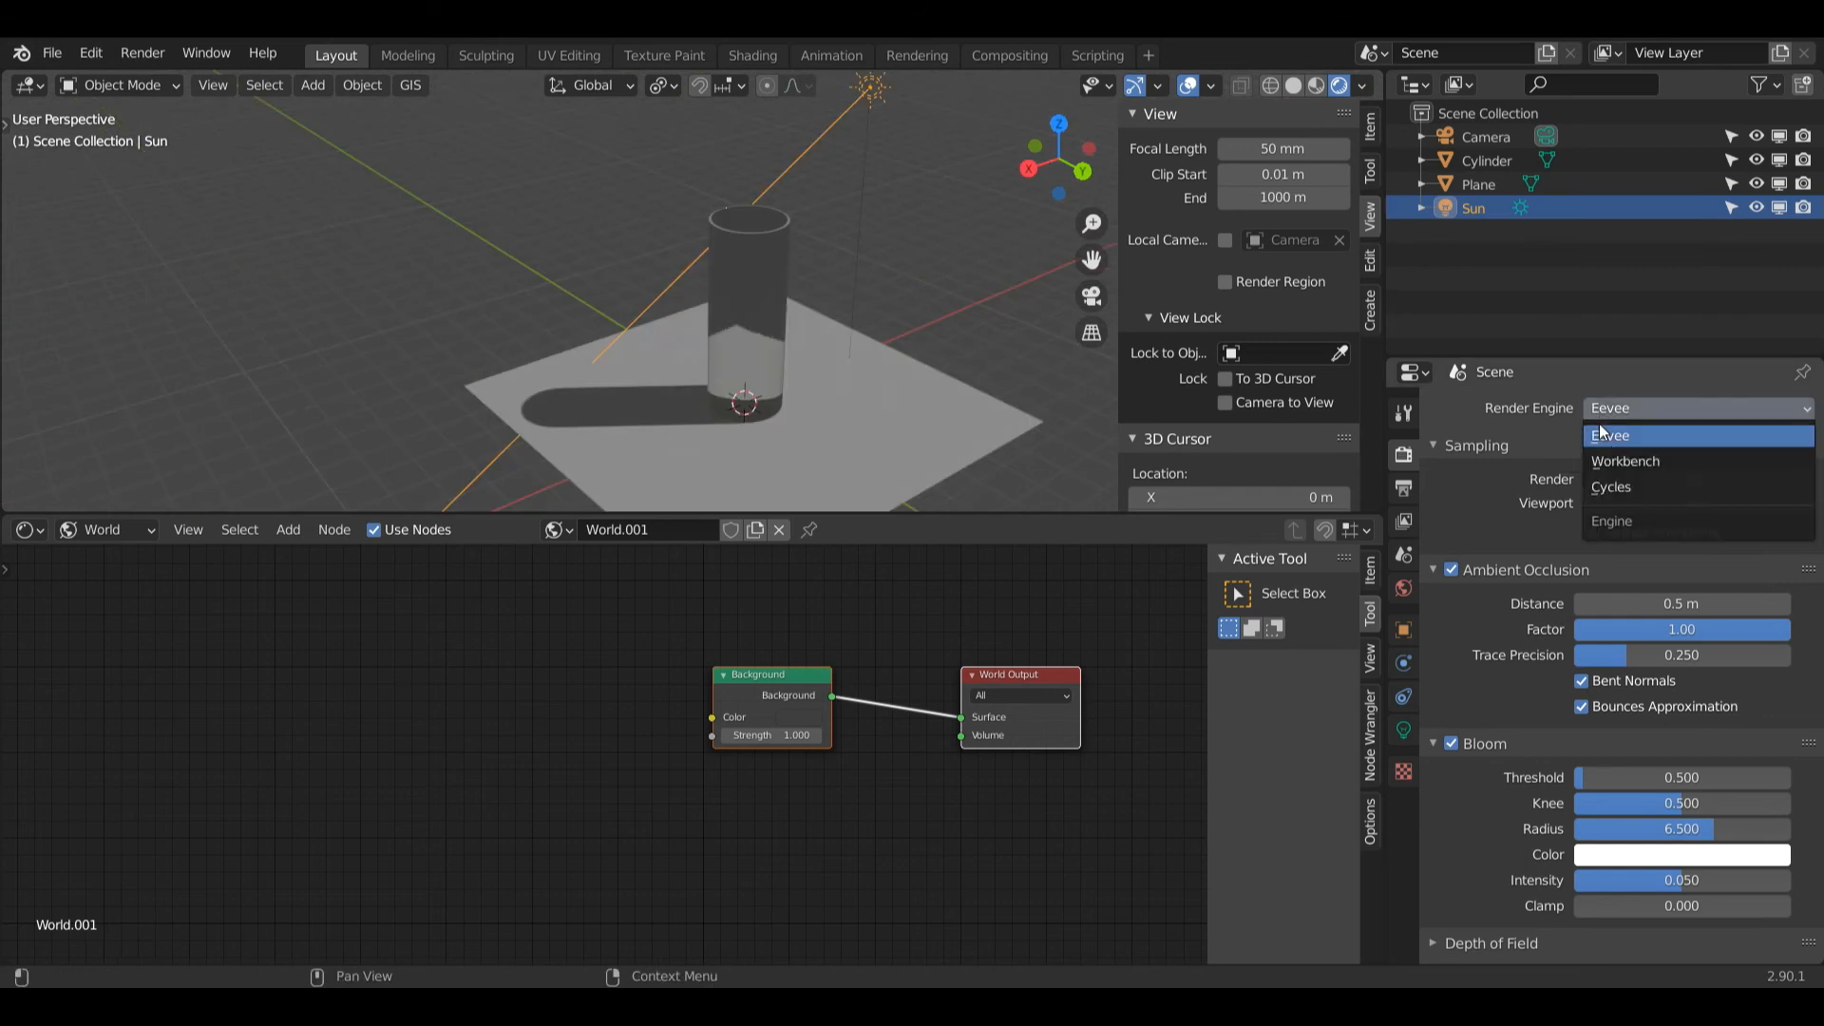
left_click(1604, 487)
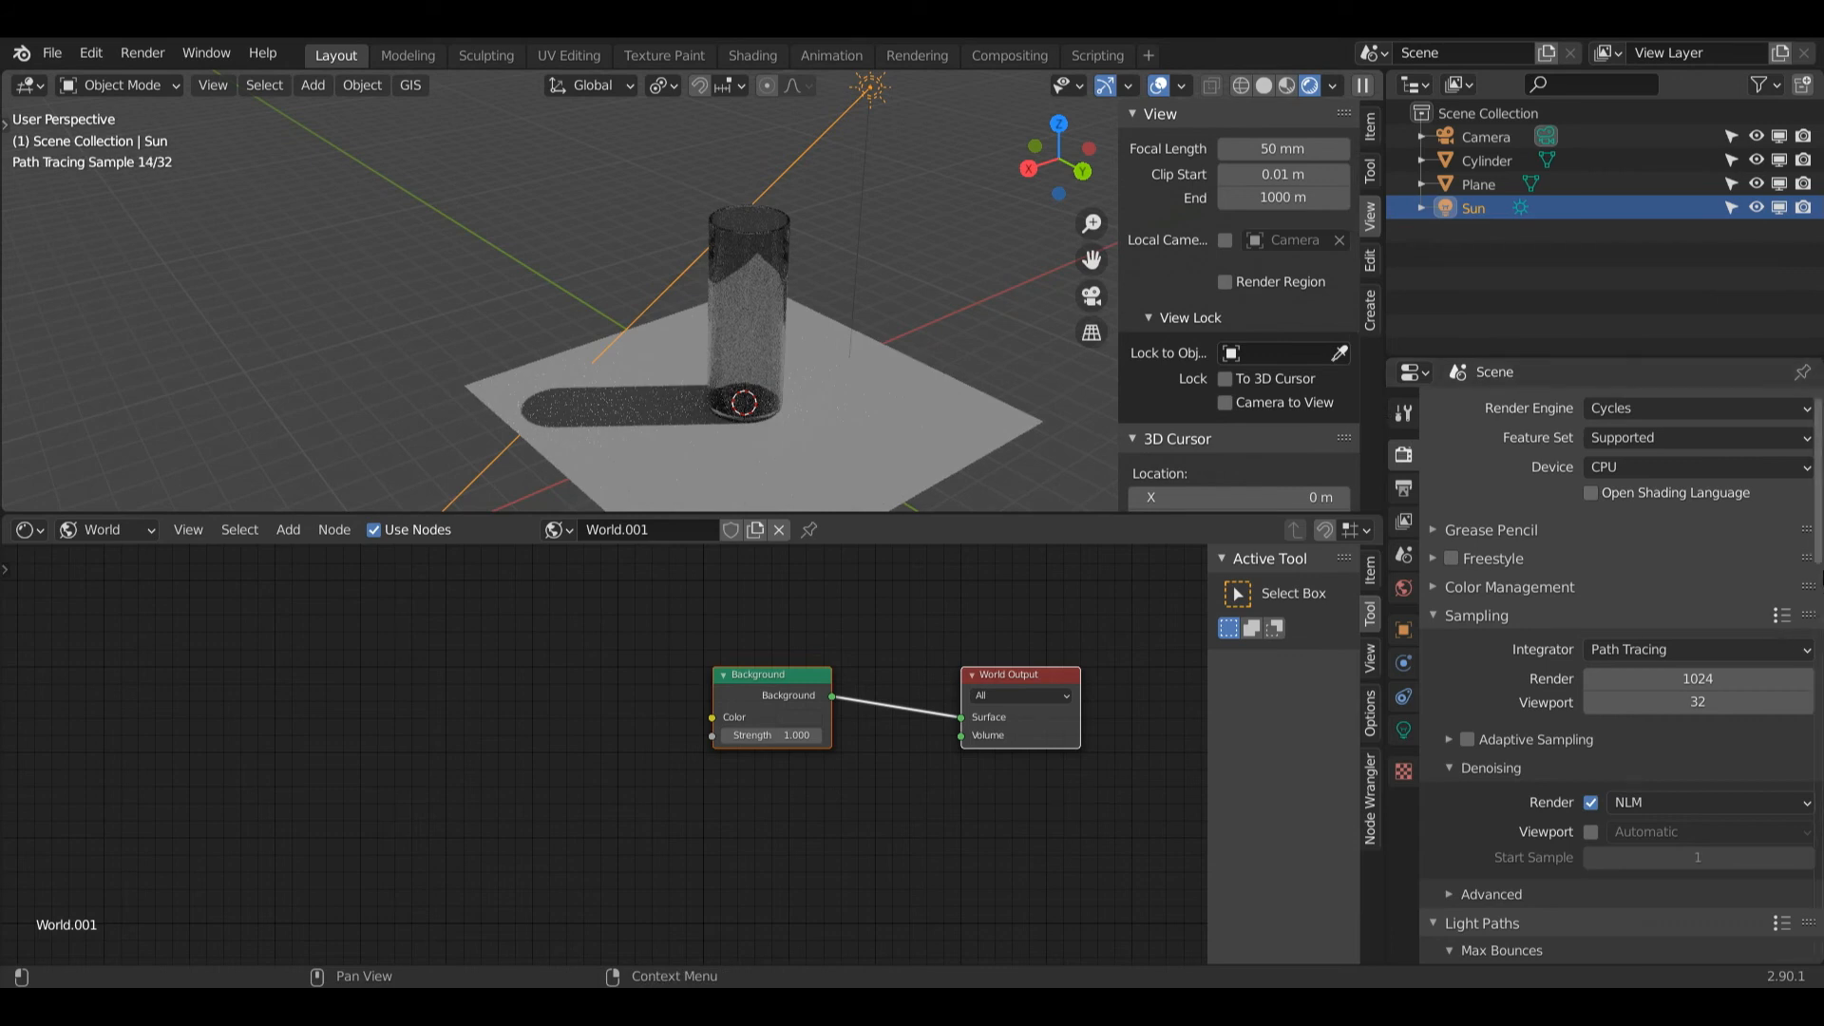
scroll(1624, 627, "down", 5)
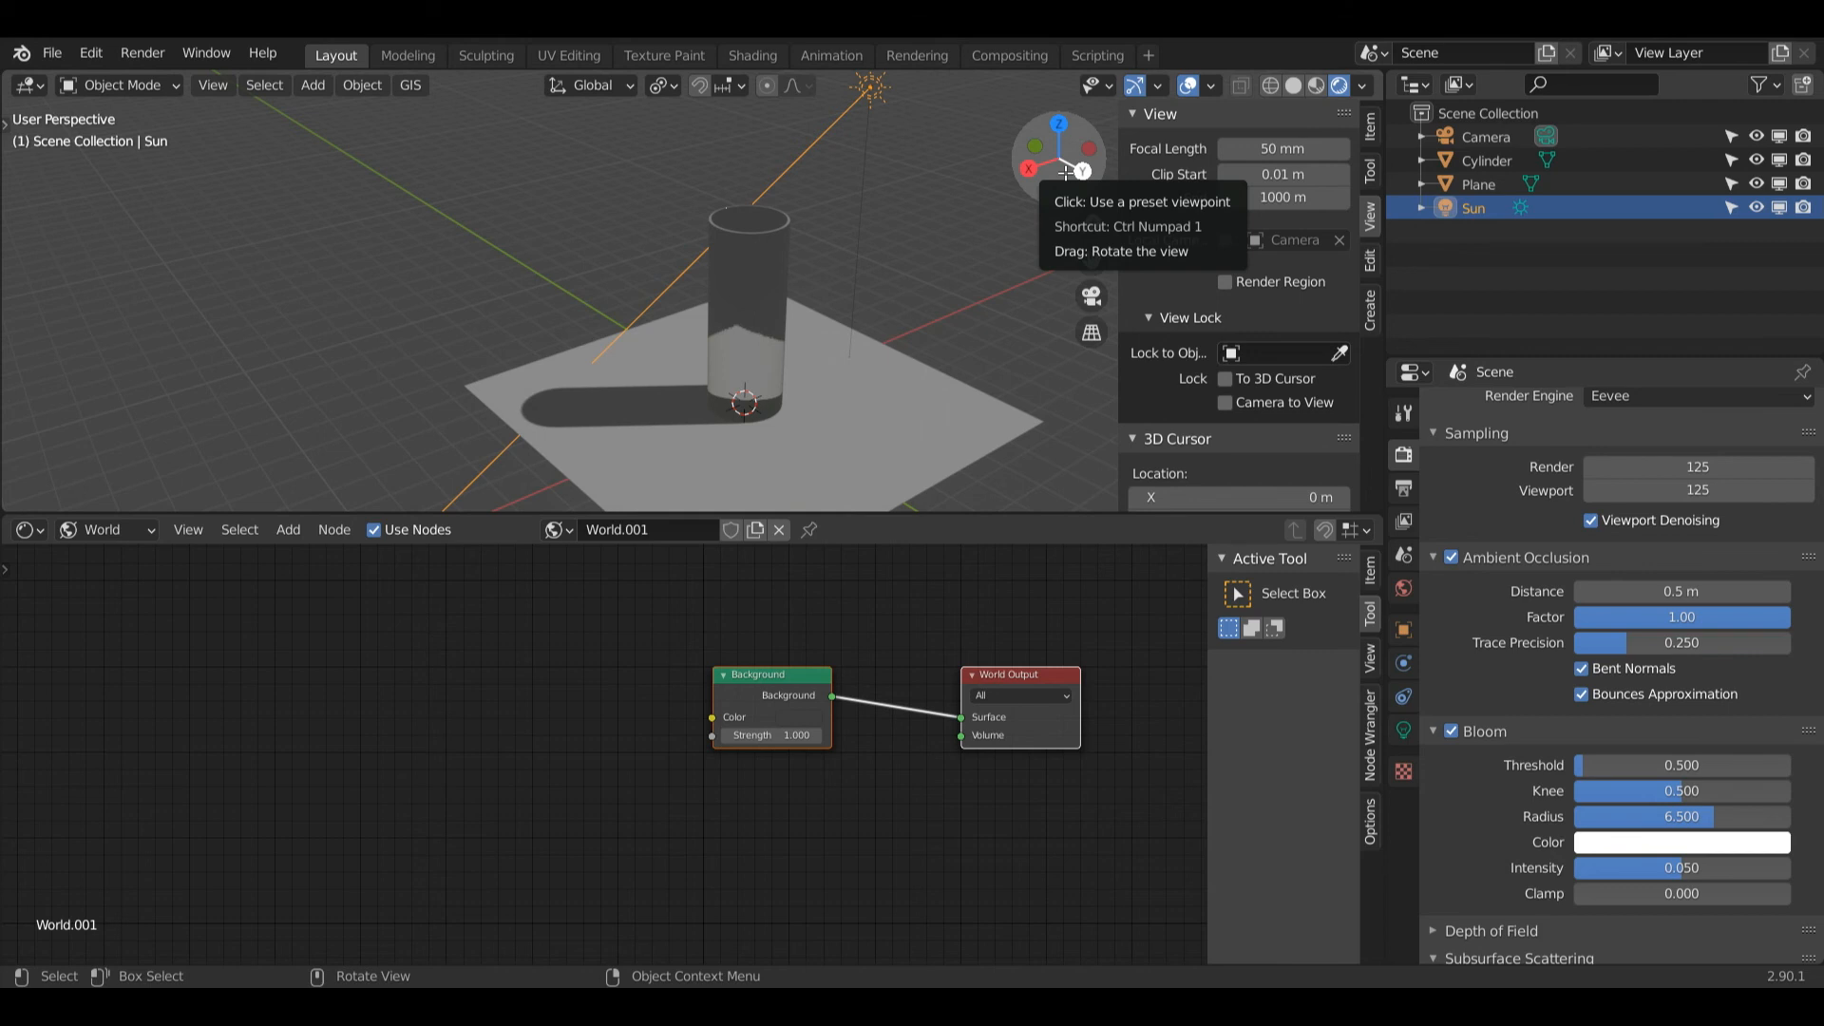
- Add a camera at the origin, oriented to the current view, and raise it about 7.51 m along Z
key("shift+a")
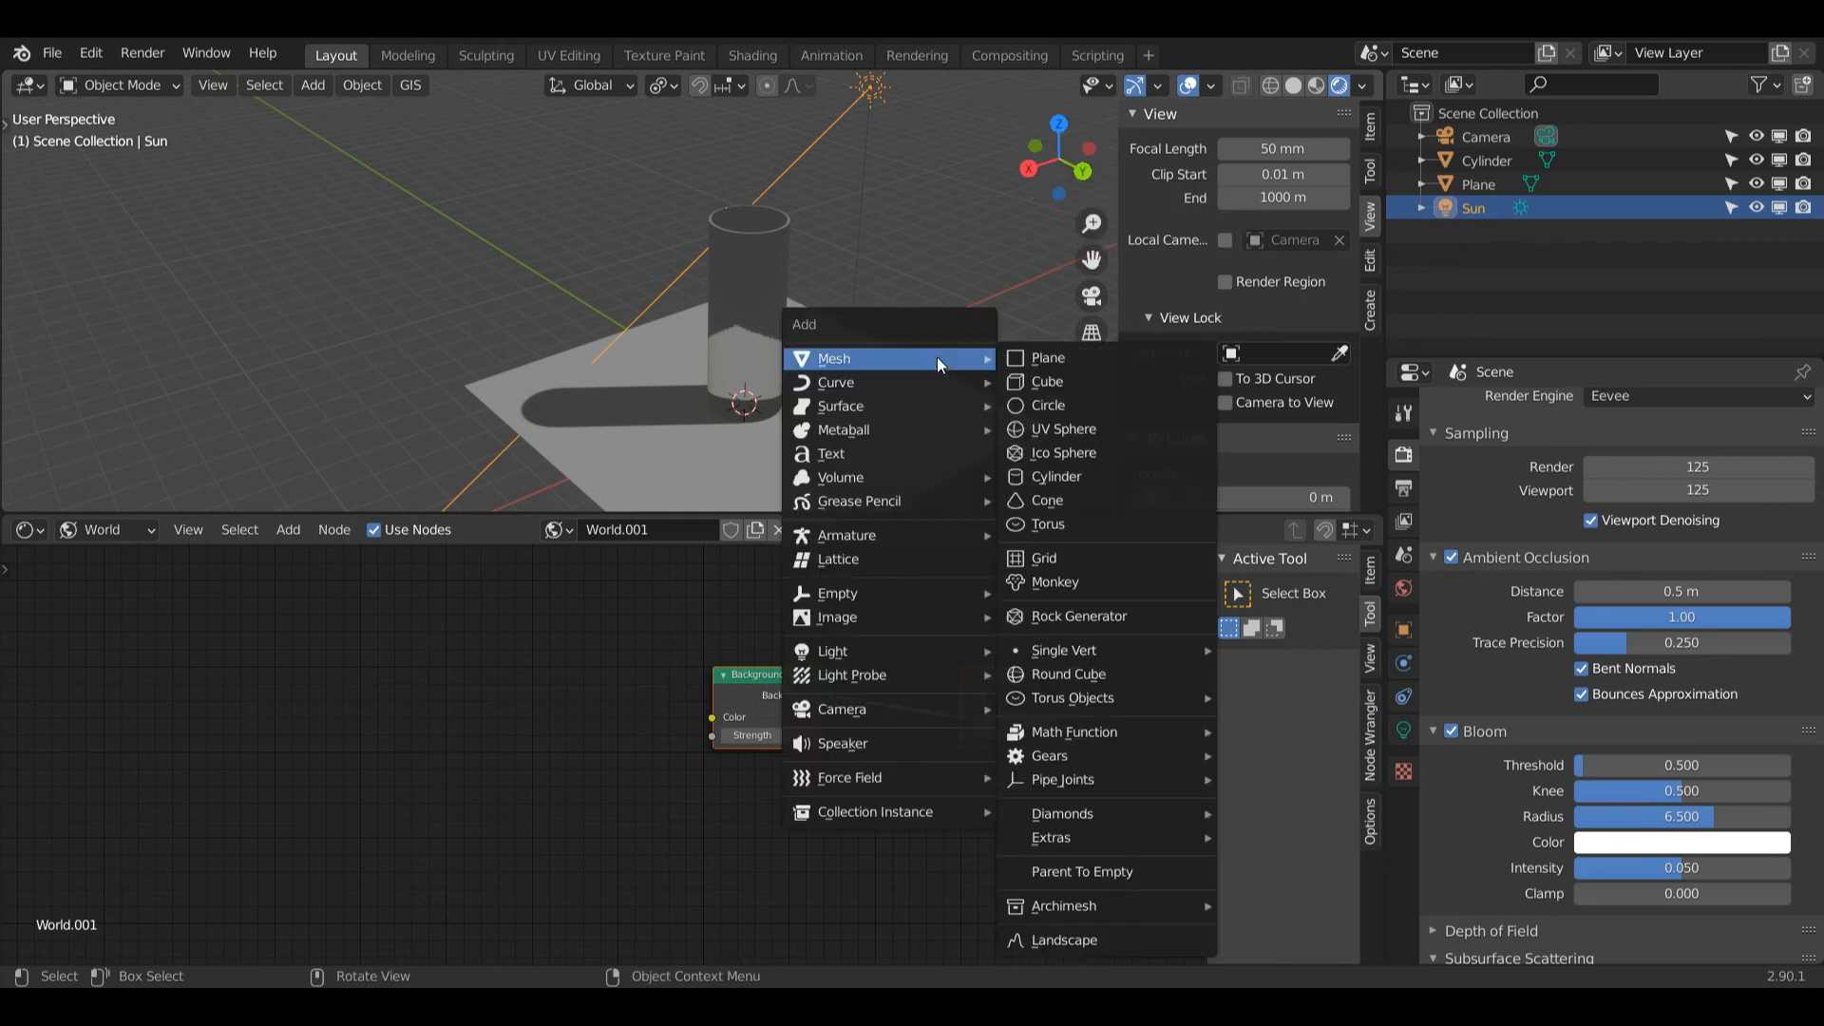
mouse_move(885, 693)
left_click(1036, 705)
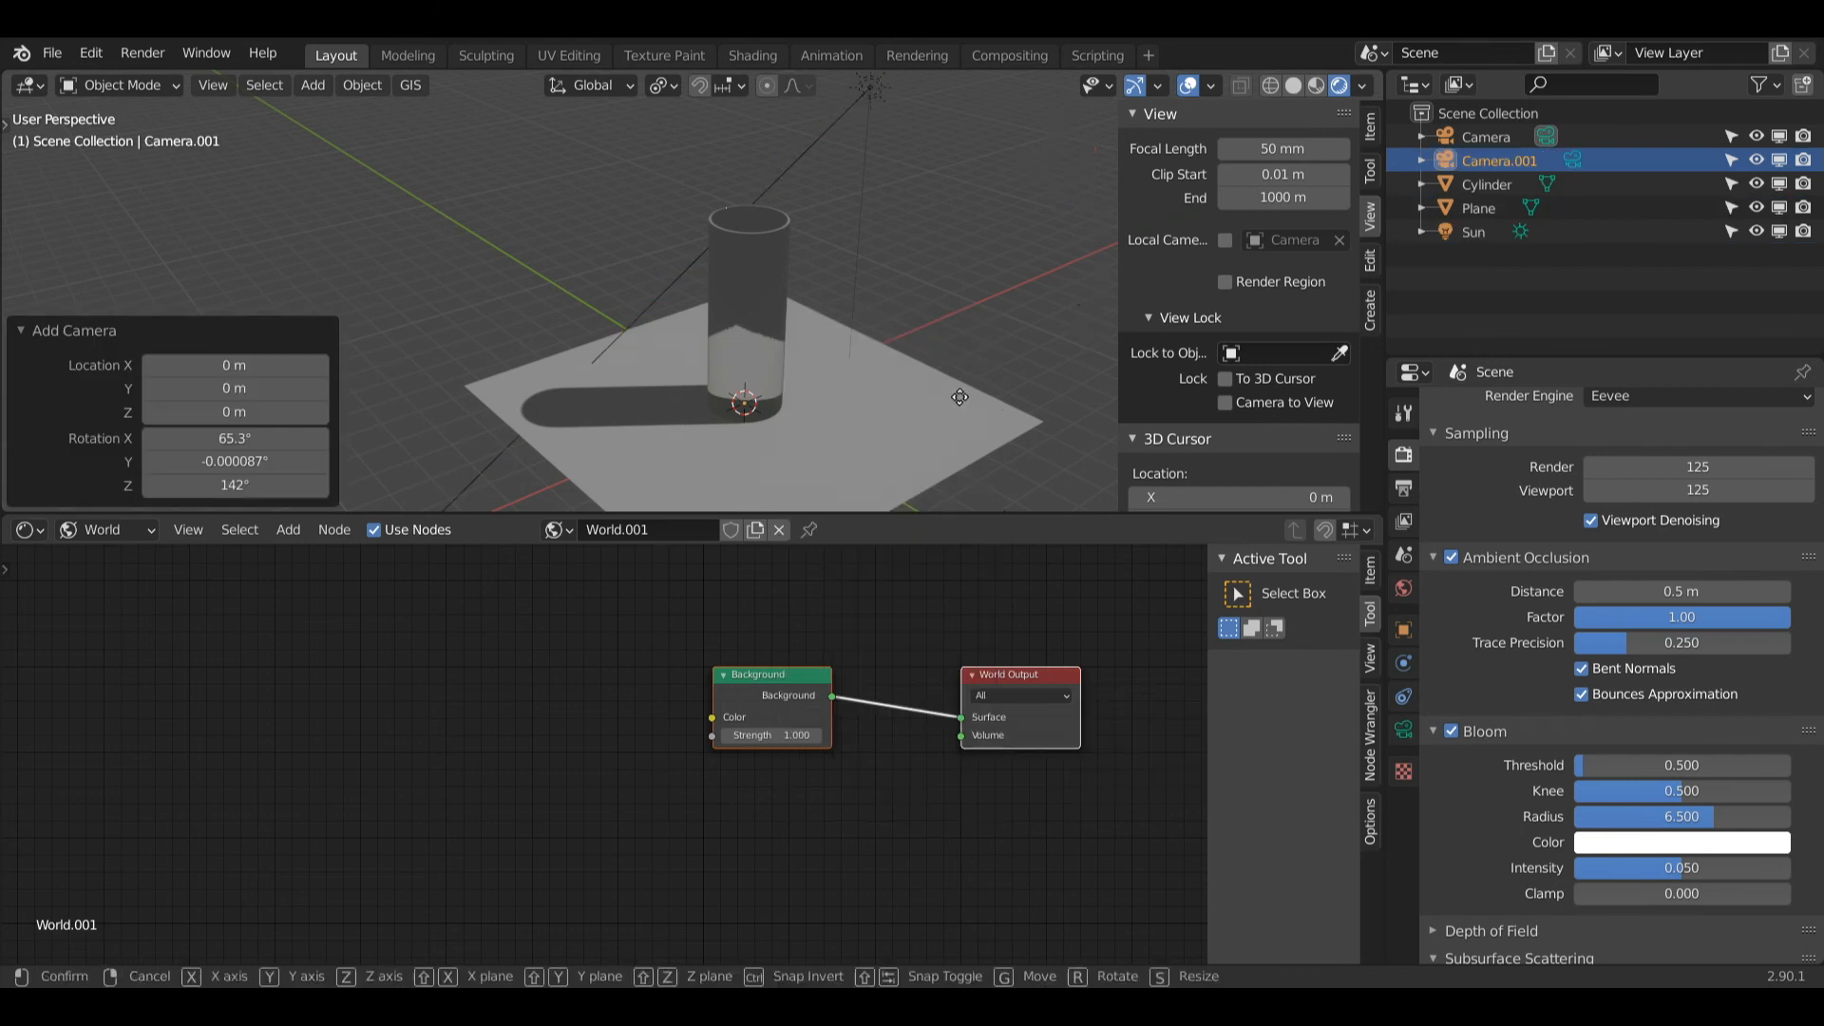
key("g")
key("z")
left_click(931, 119)
- Move the new camera horizontally about 6.4 m in X and 7.88 m in Y, and delete the old camera
key("g")
key("shift+z")
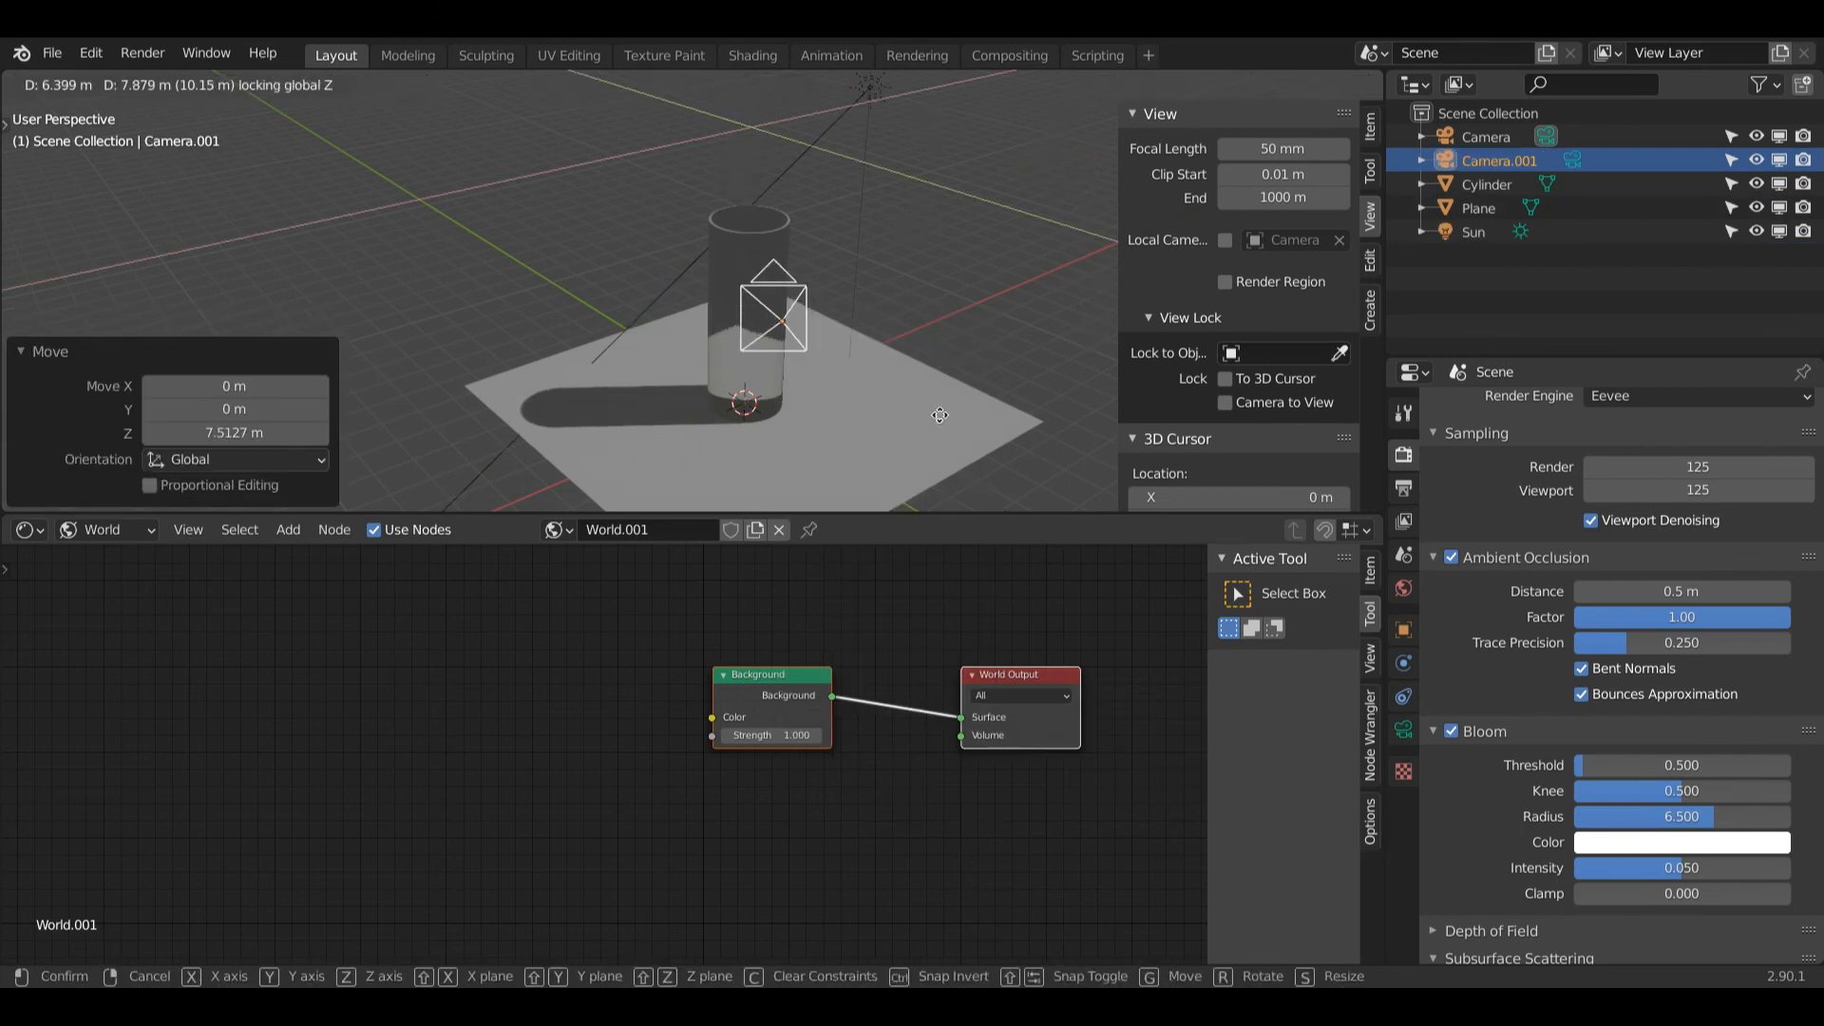
left_click(940, 416)
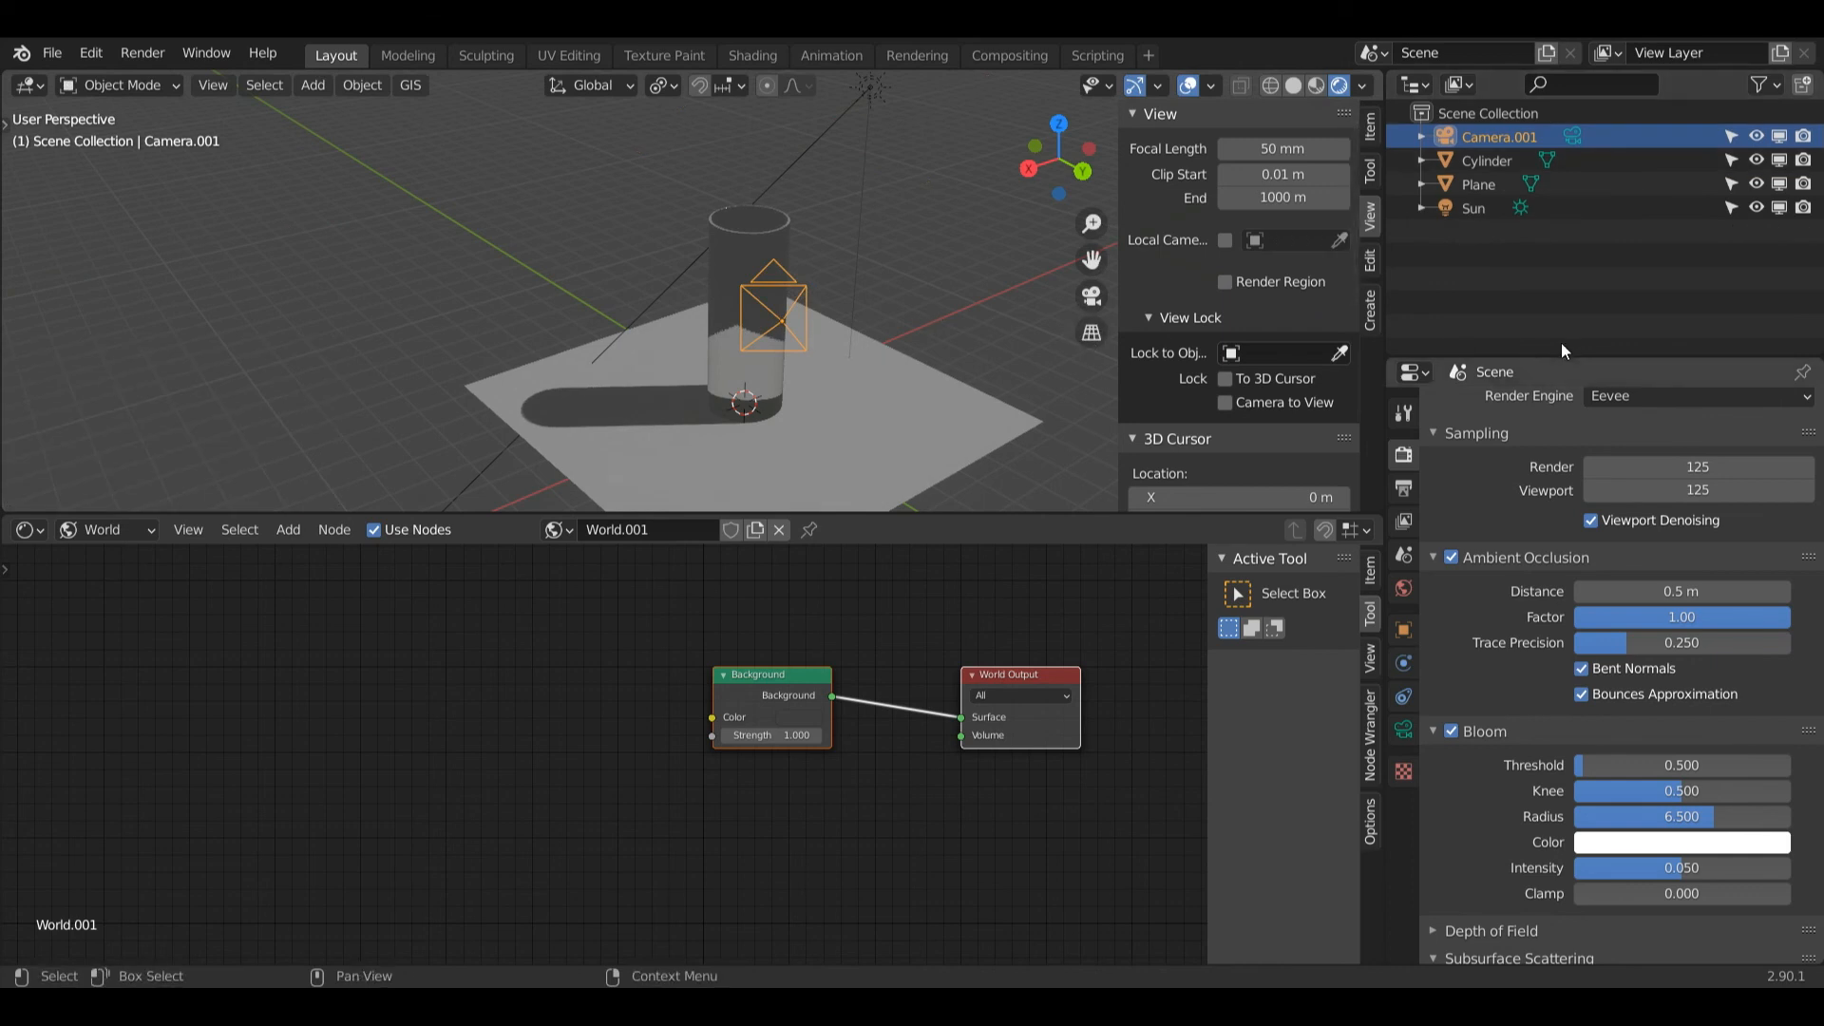
- Check the output resolution and inspect the glass through the new camera with the whole frame in view
left_click(1409, 488)
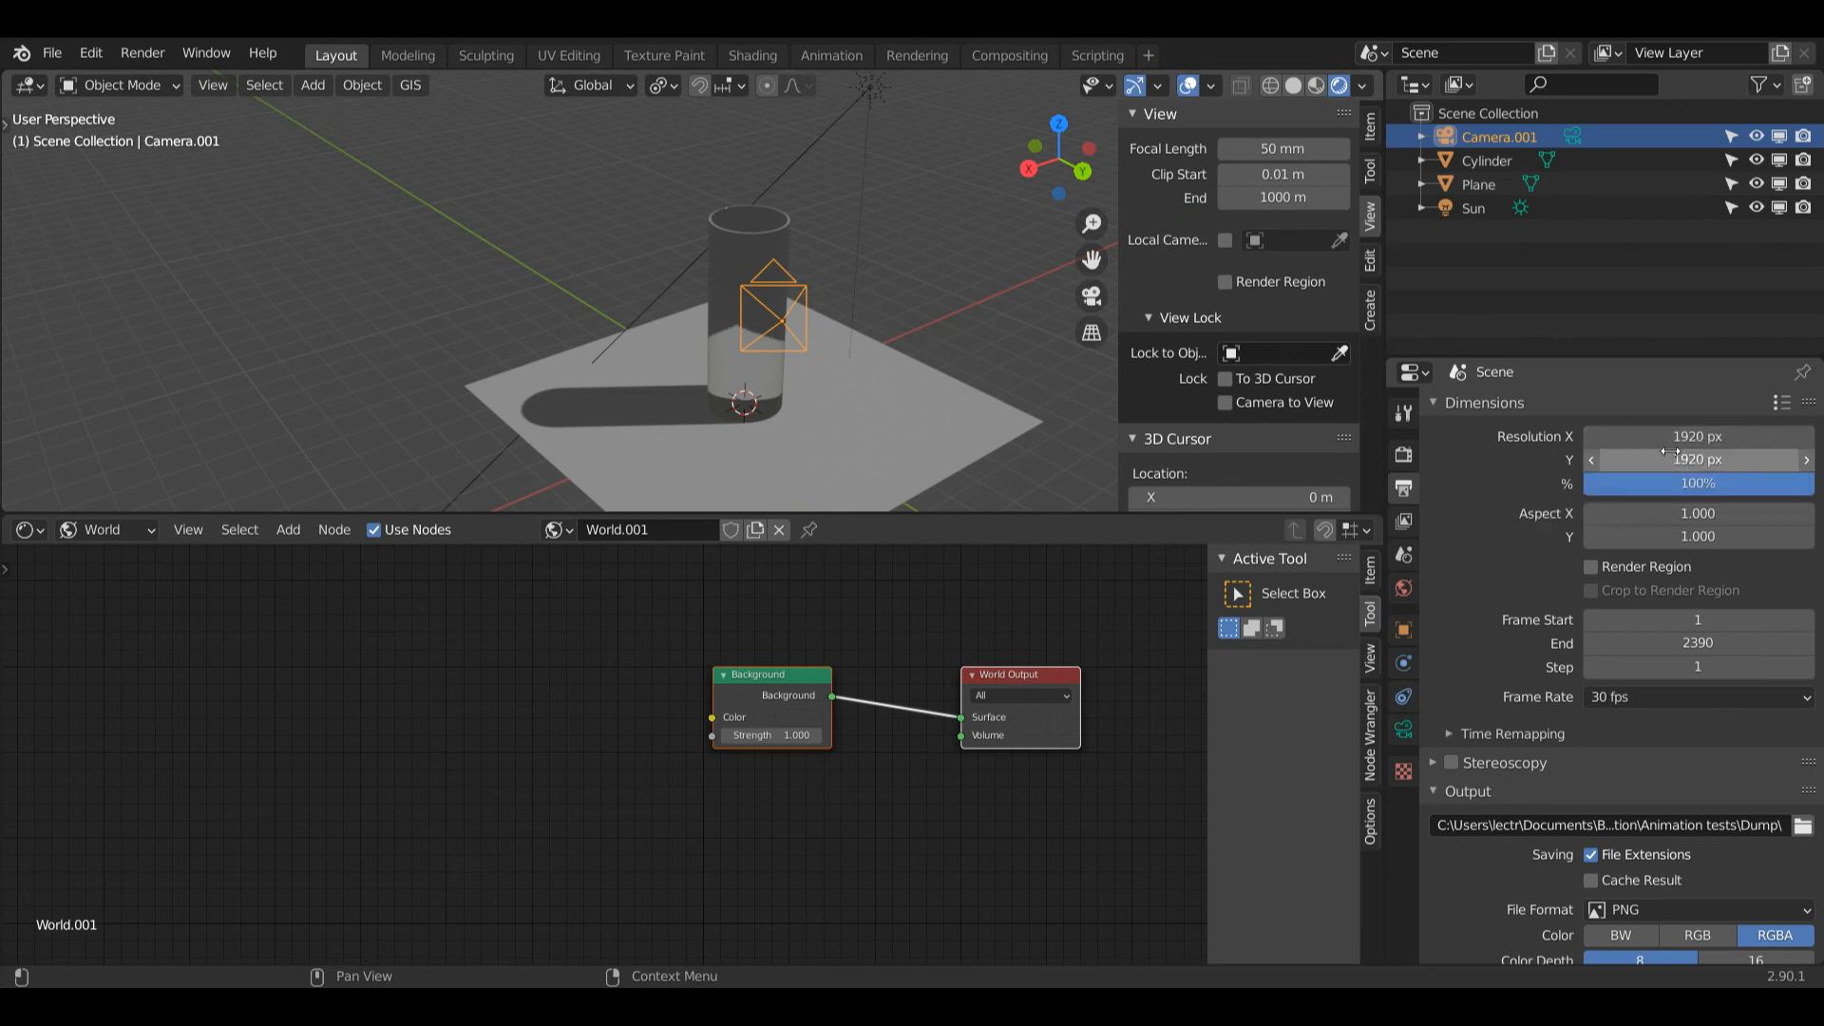
left_click_drag(1059, 160, 950, 175)
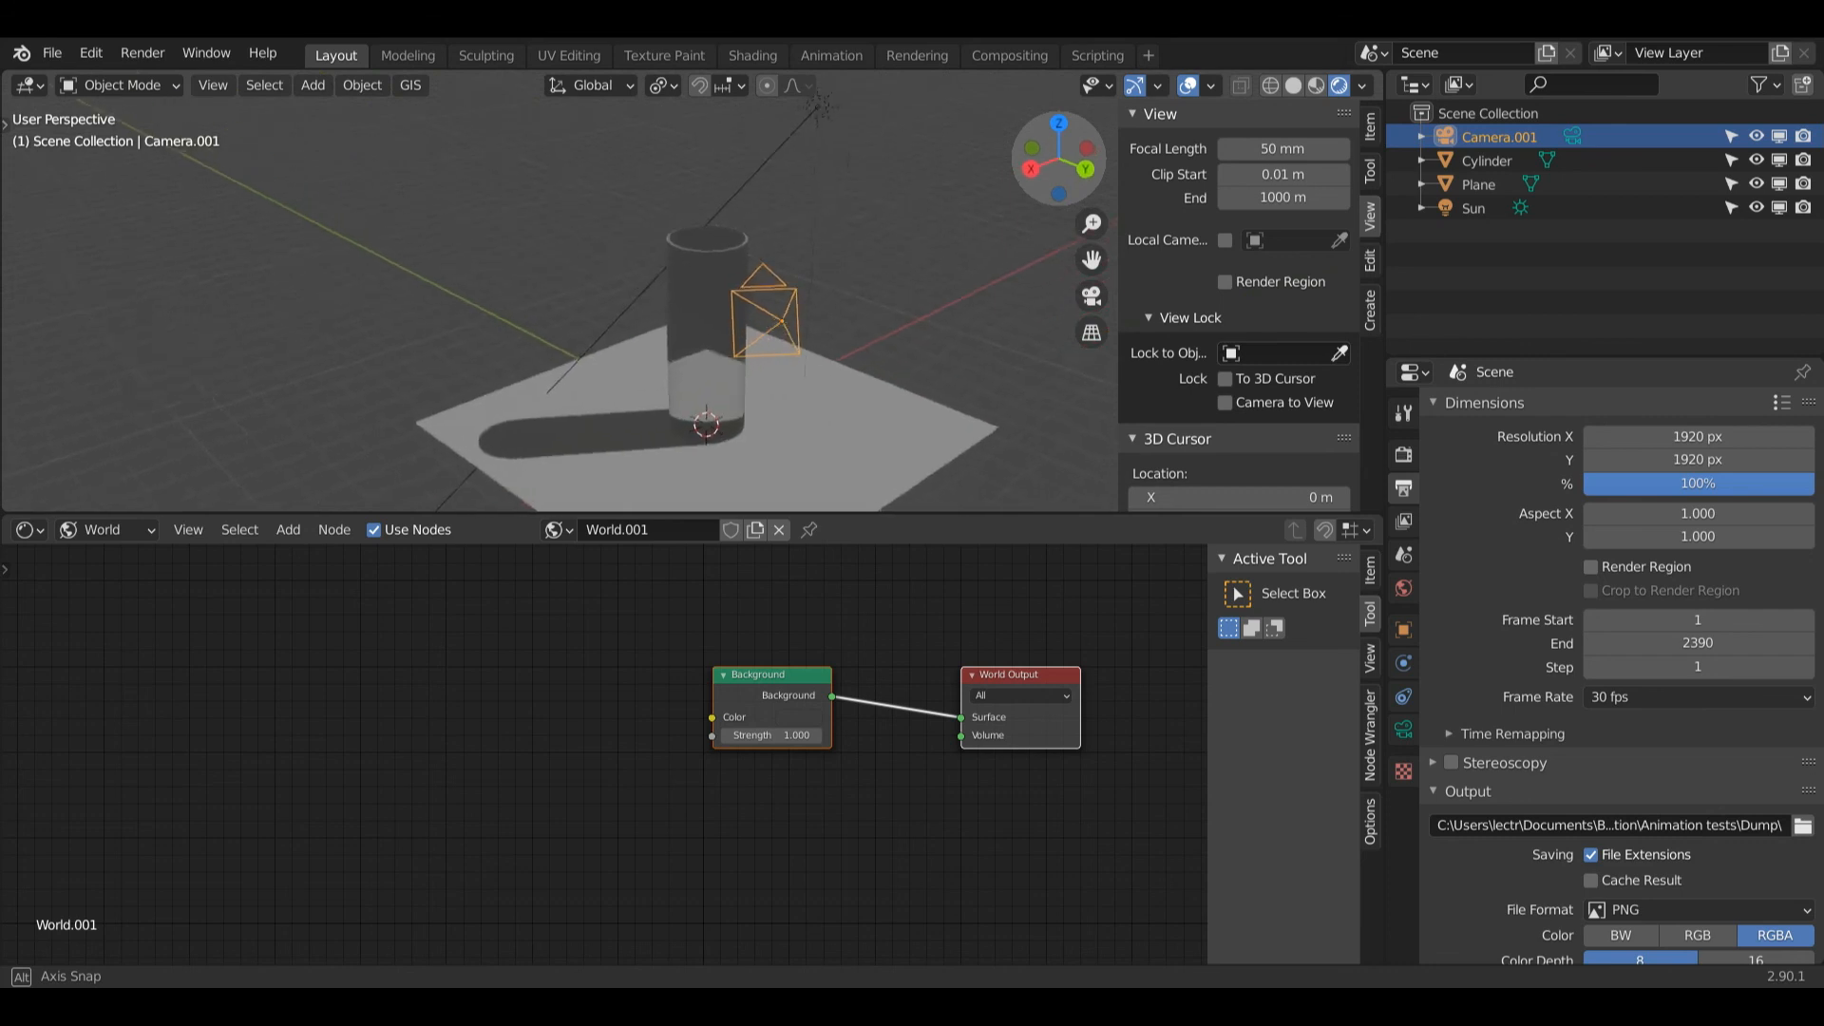
left_click(1092, 295)
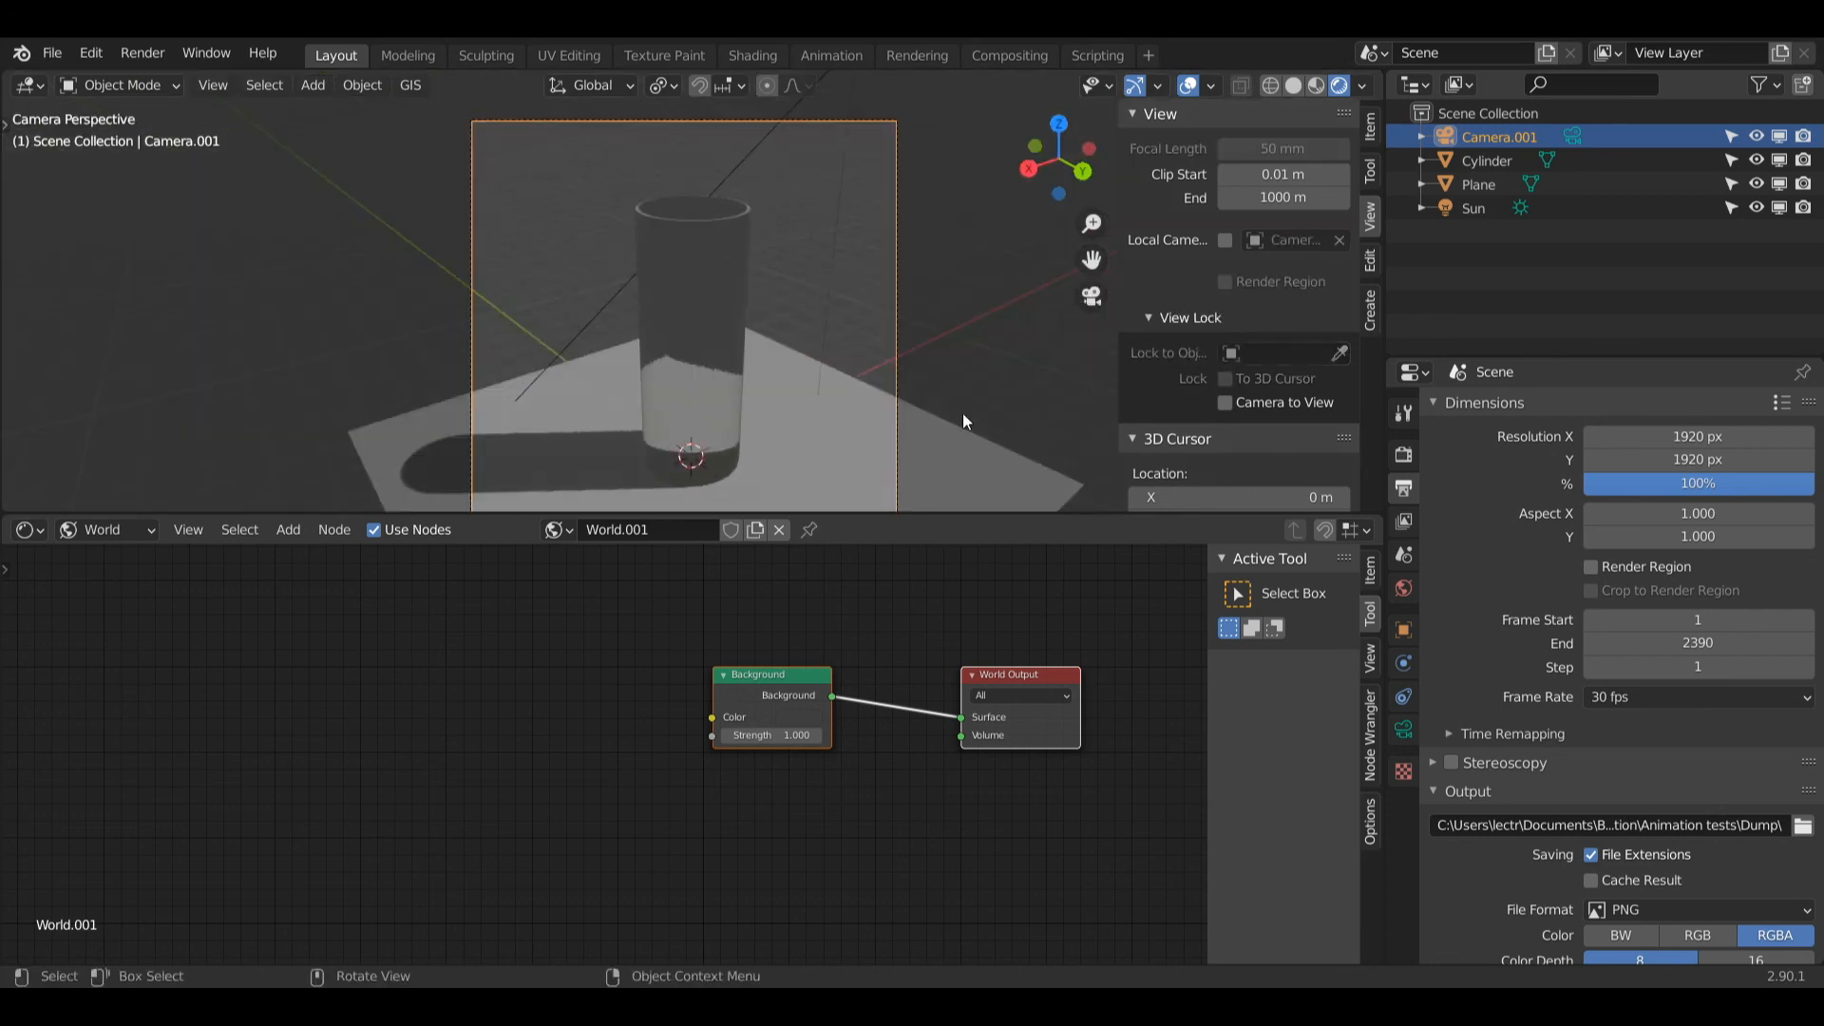
left_click_drag(1091, 223, 1092, 243)
- Compare the camera view of the glass in Cycles with the Eevee version, ending on Eevee
left_click(1404, 454)
left_click(1656, 396)
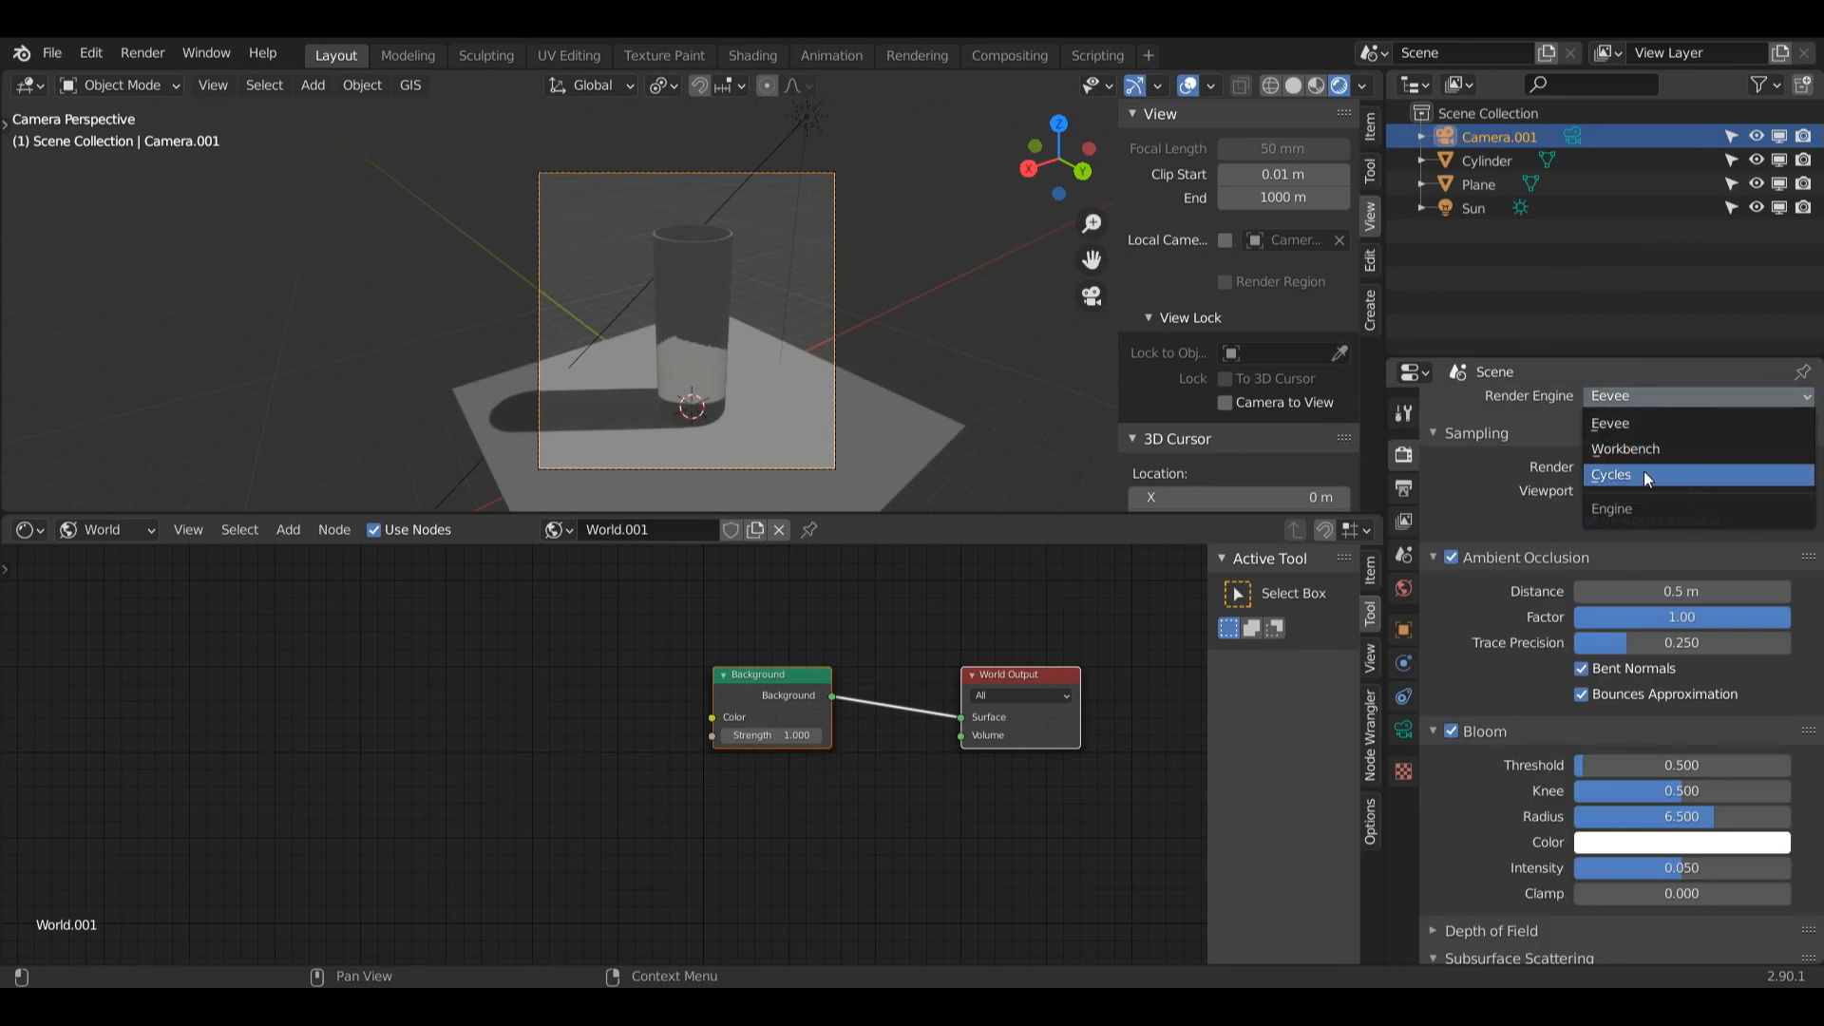
left_click(1638, 477)
left_click(1661, 399)
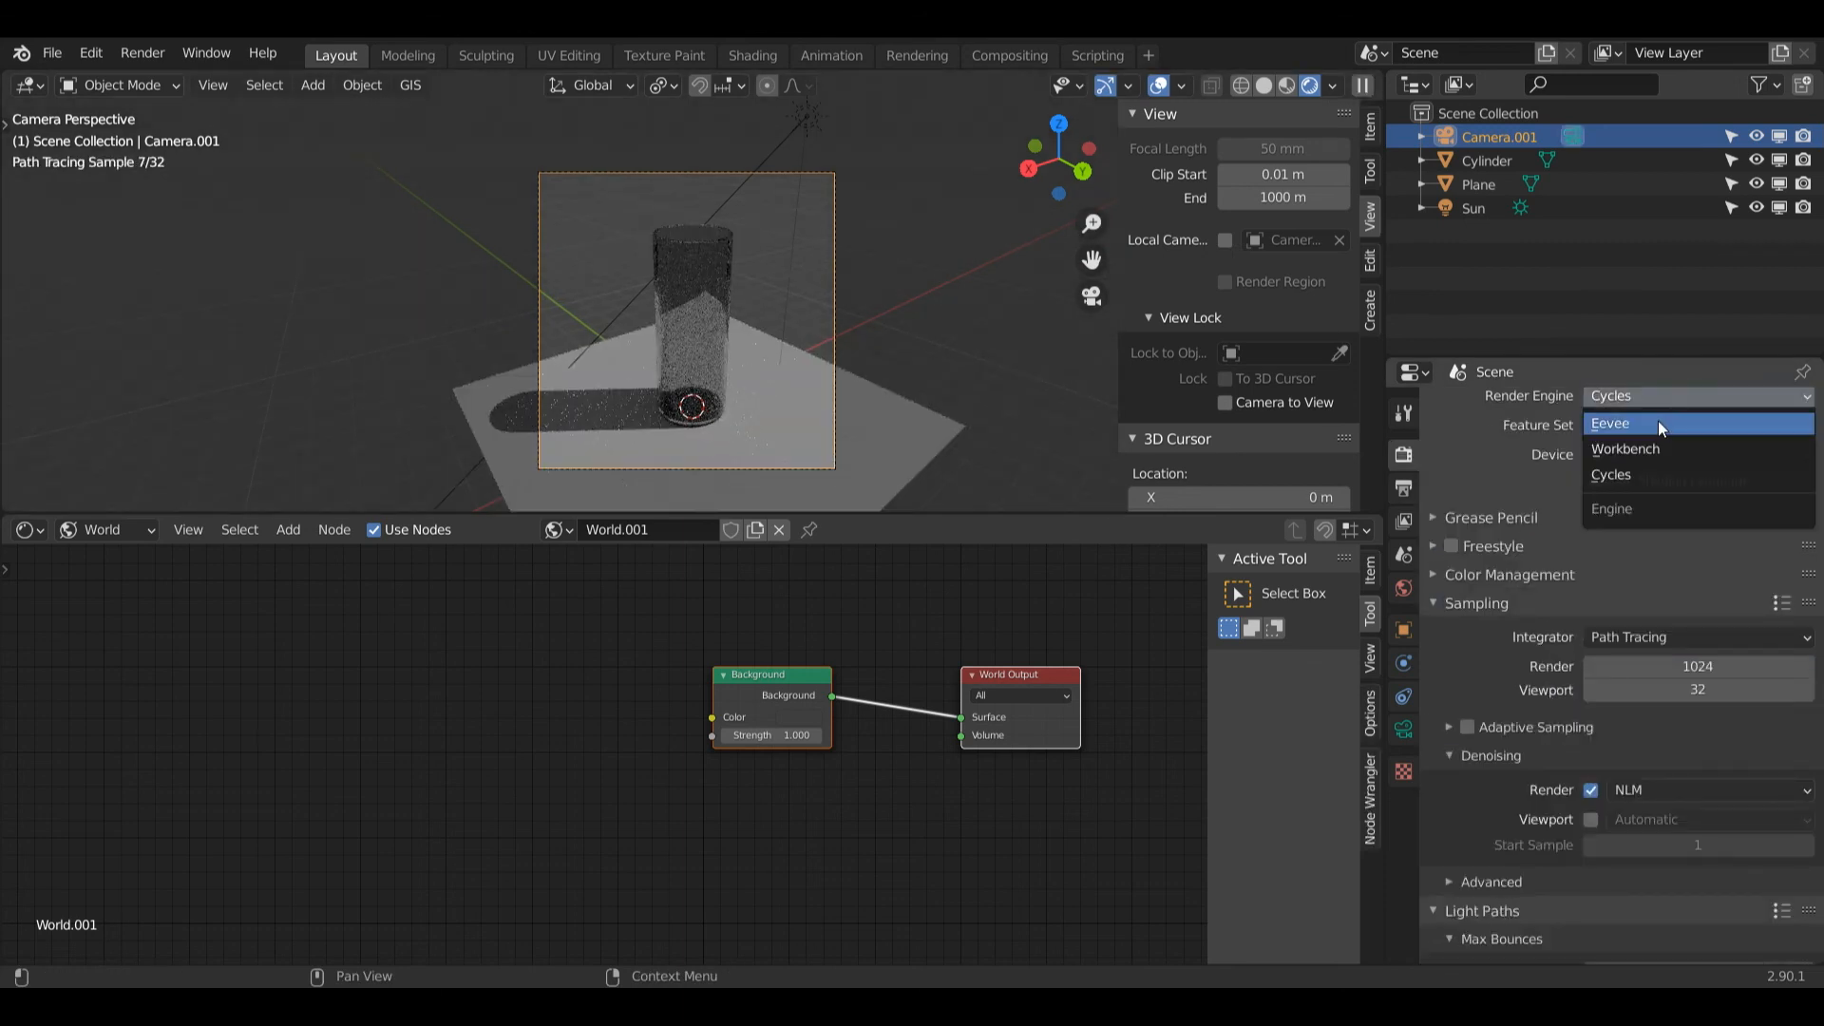
left_click(1597, 421)
- Render a still image of the glass from the new camera with Eevee
left_click(233, 59)
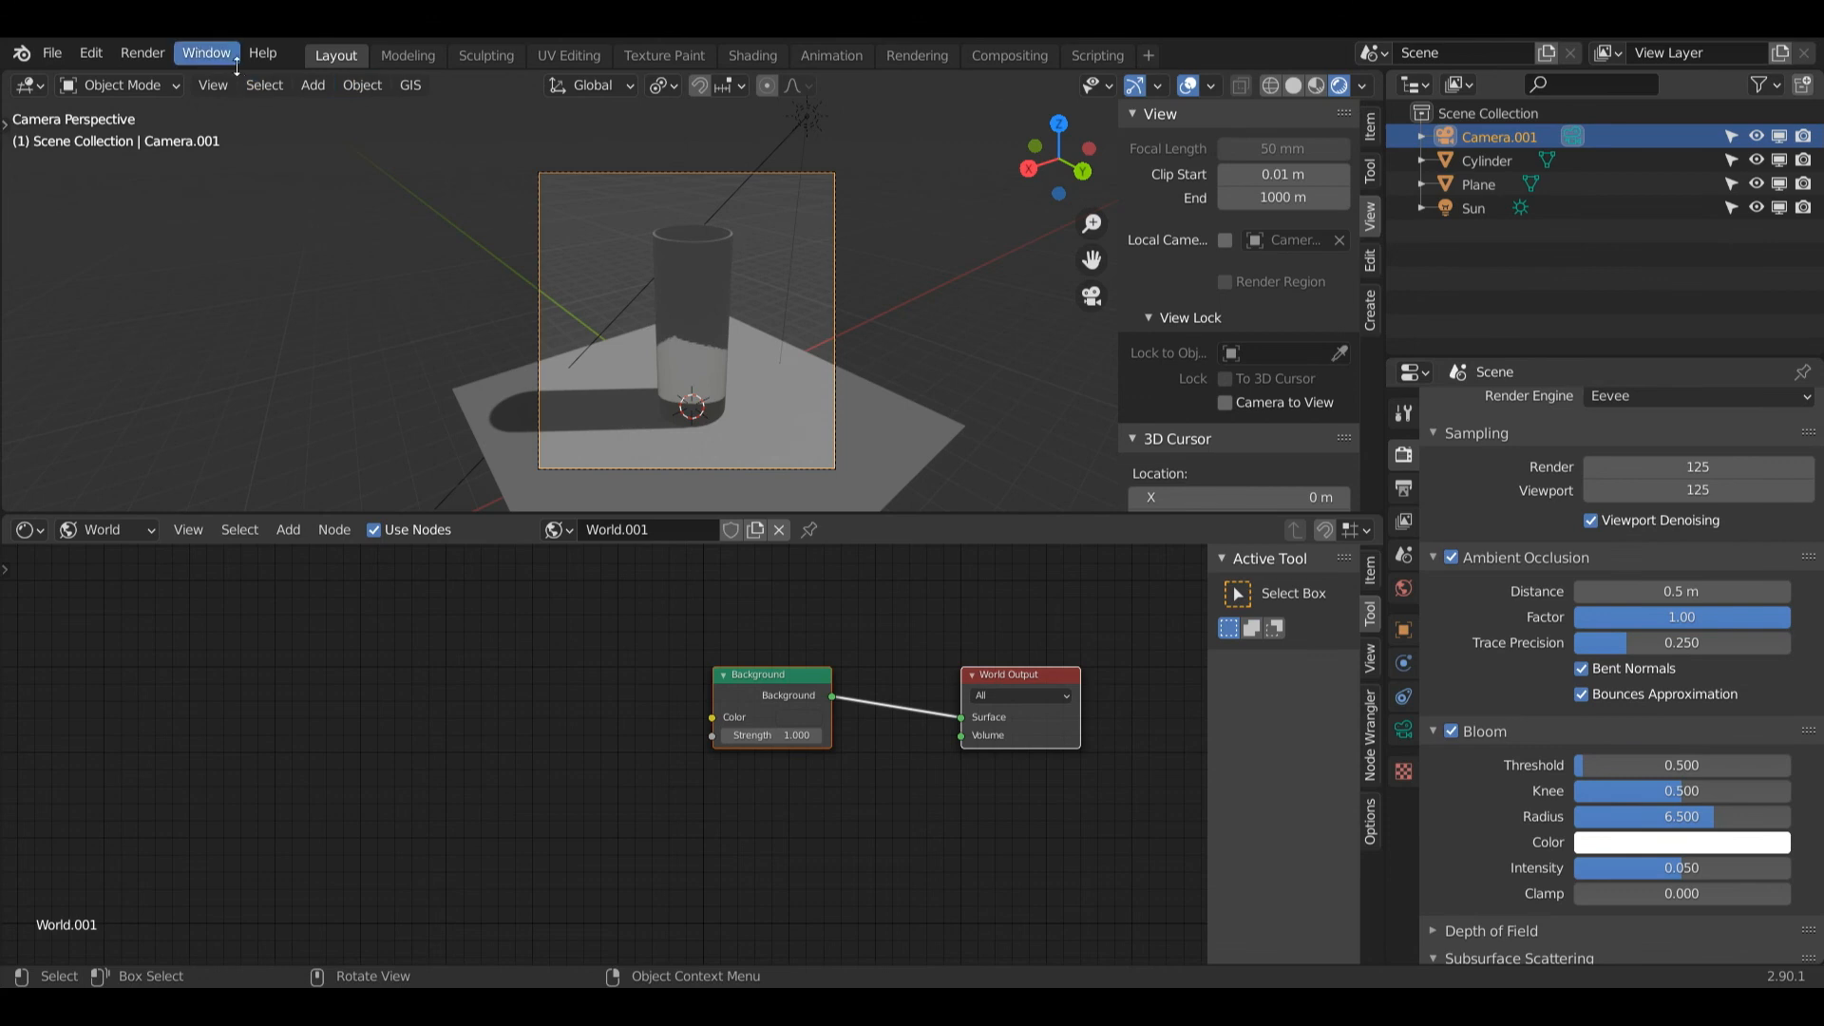
left_click(146, 53)
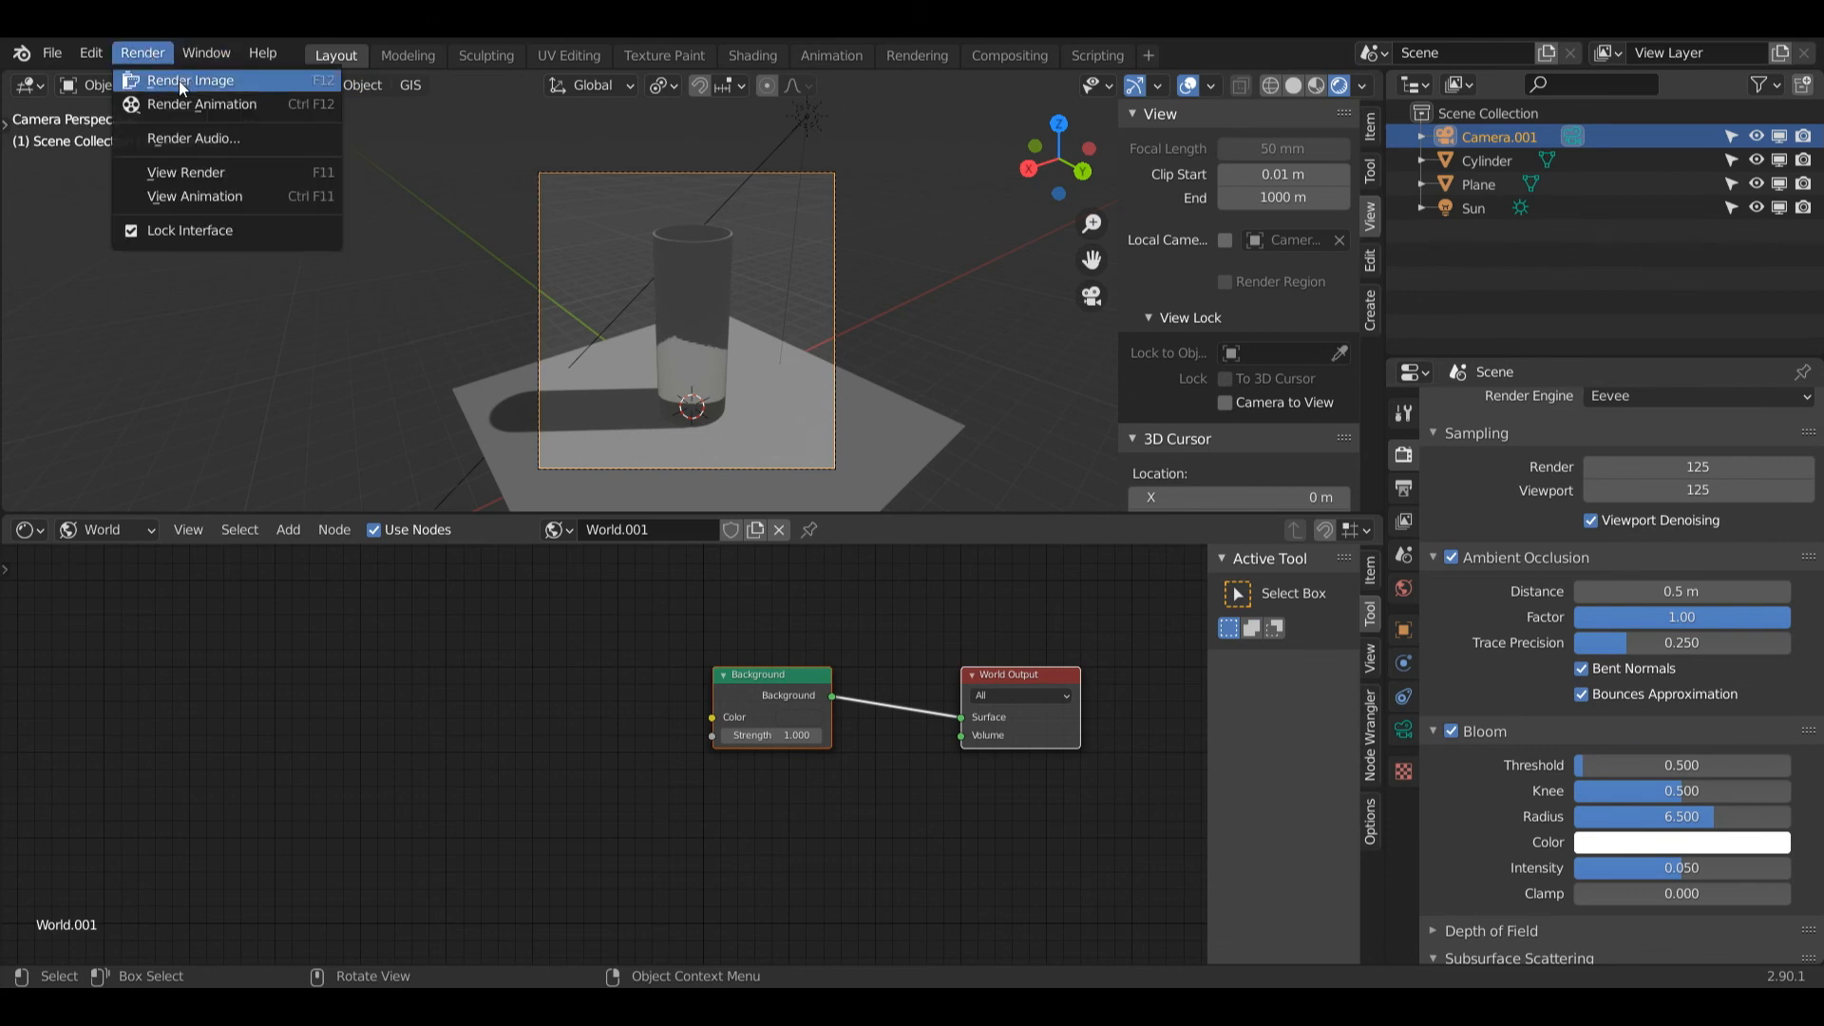
left_click(178, 81)
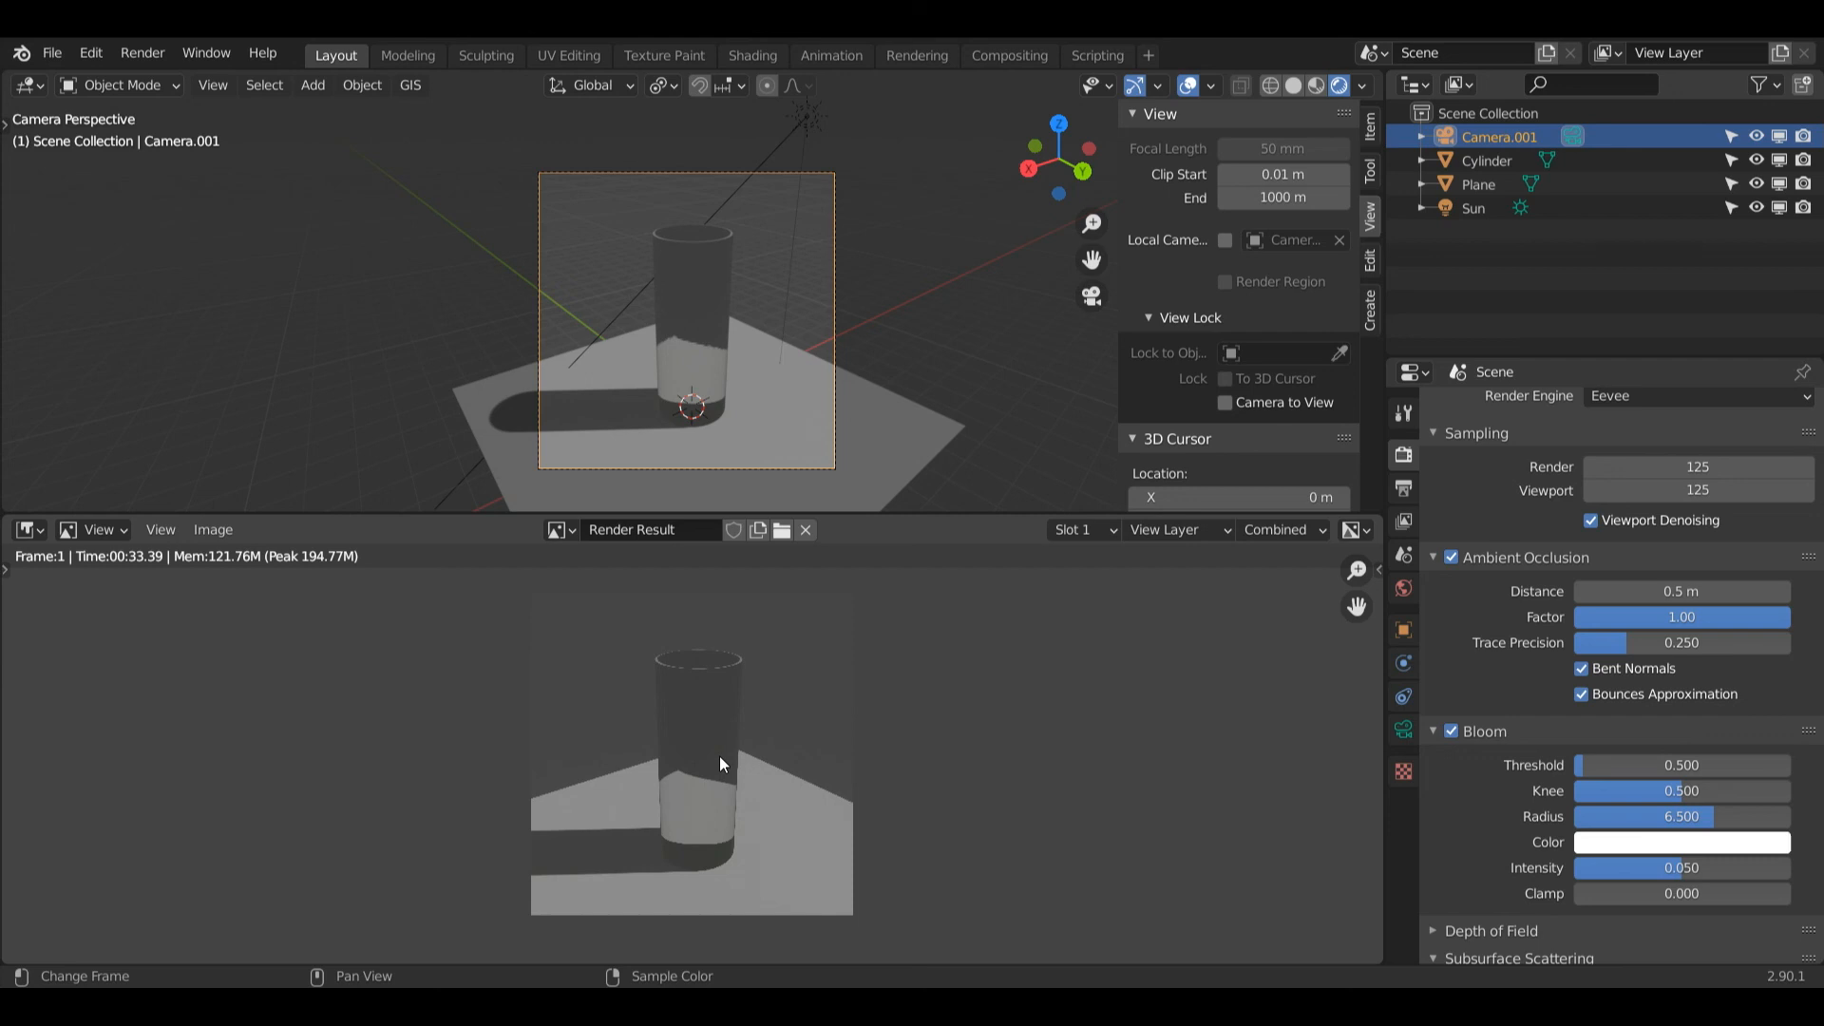
left_click(218, 530)
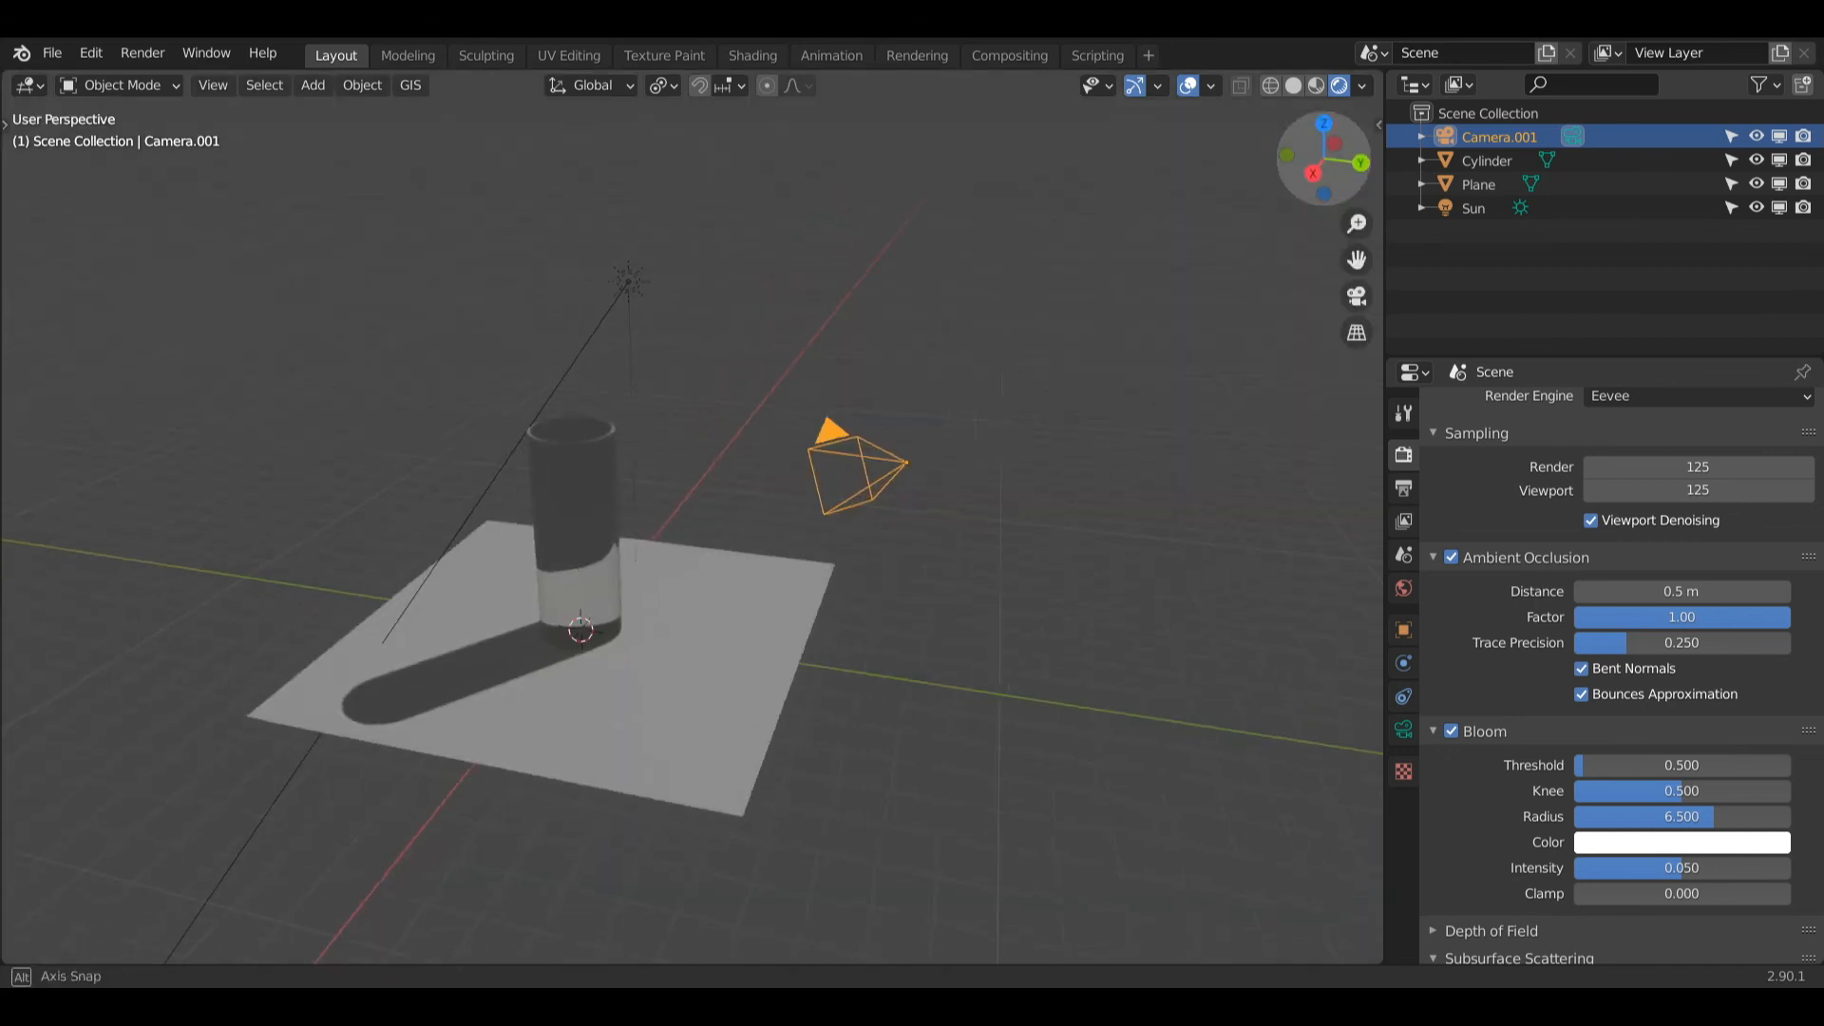
left_click_drag(1324, 157, 1306, 190)
left_click_drag(1357, 258, 988, 262)
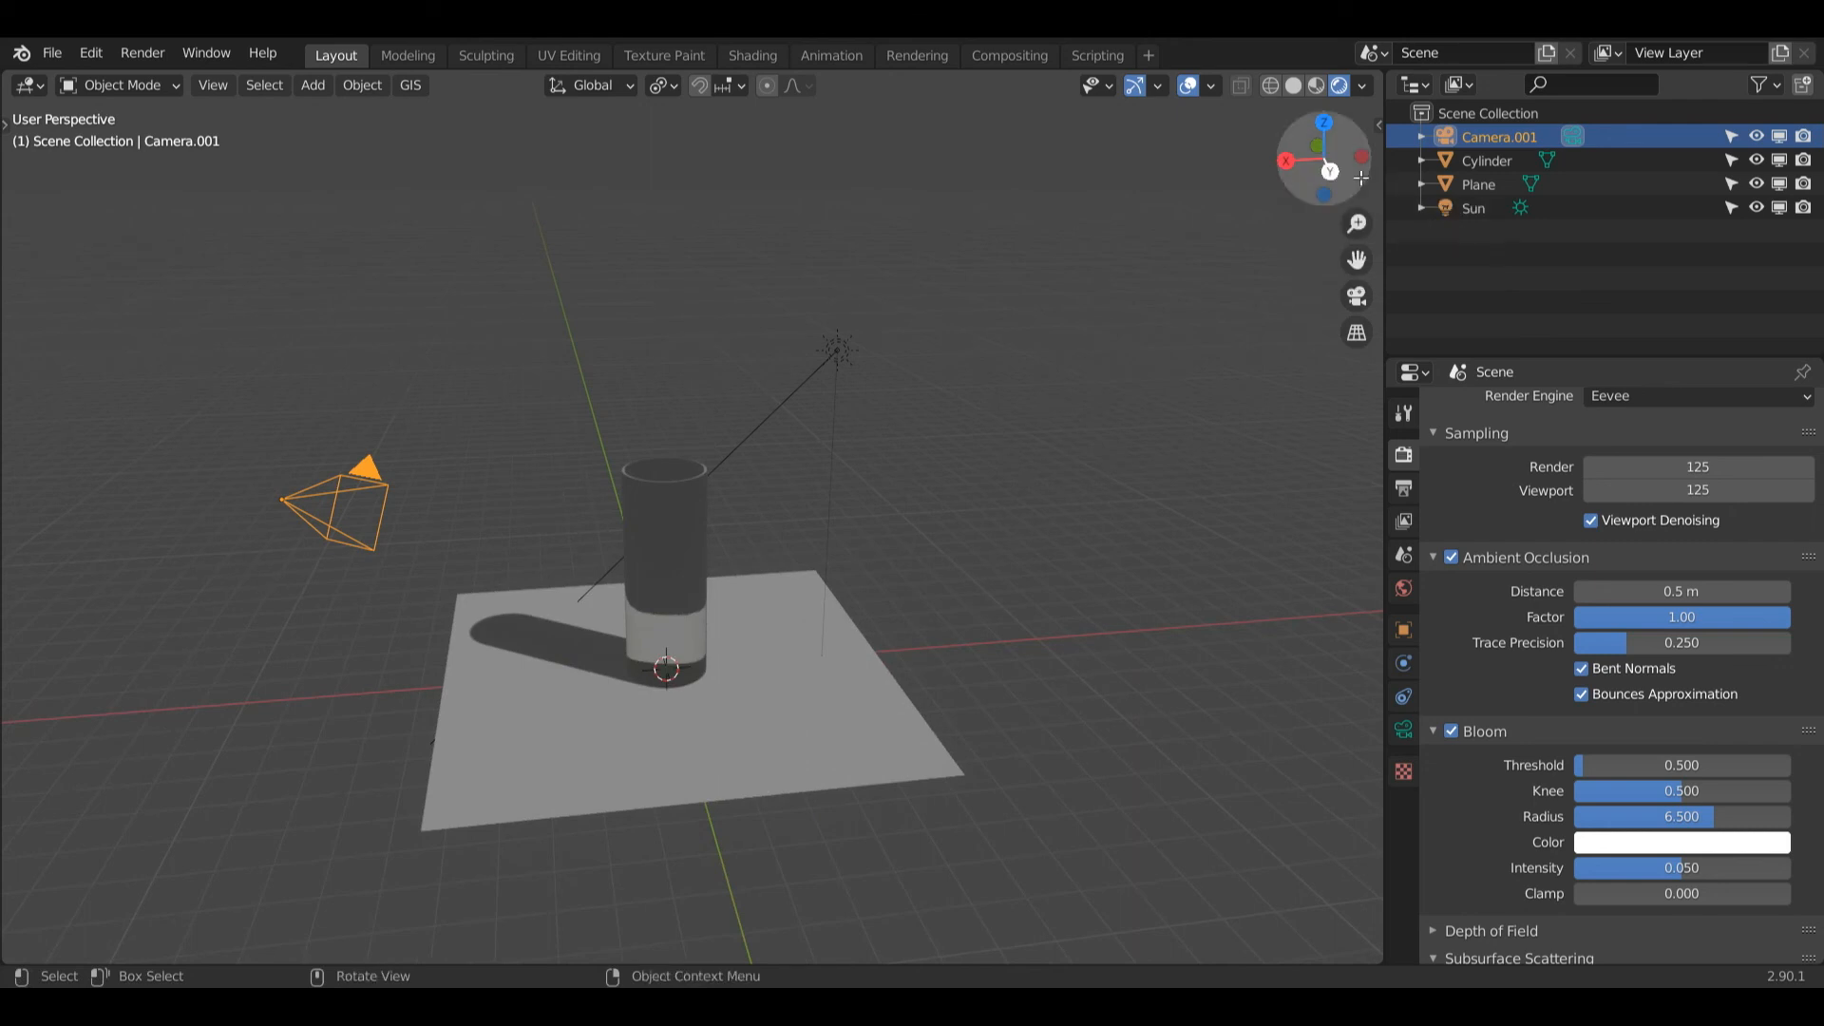
left_click_drag(1350, 176, 1357, 257)
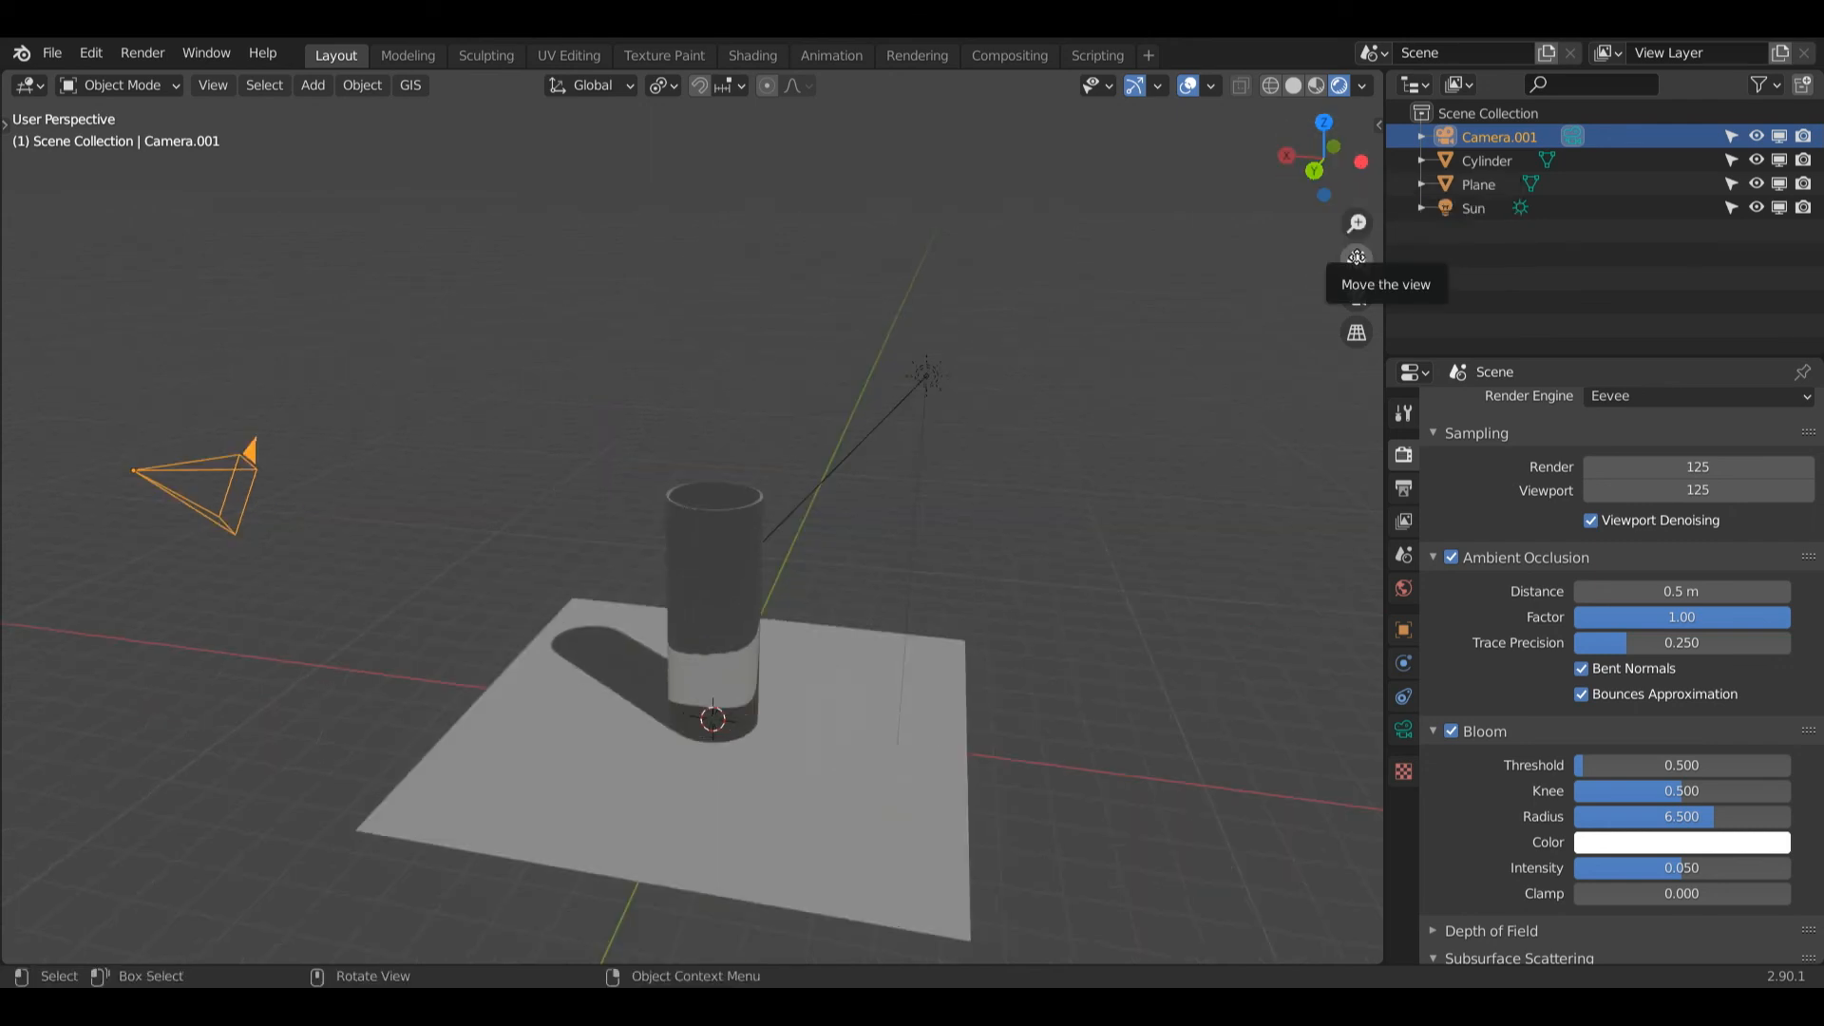